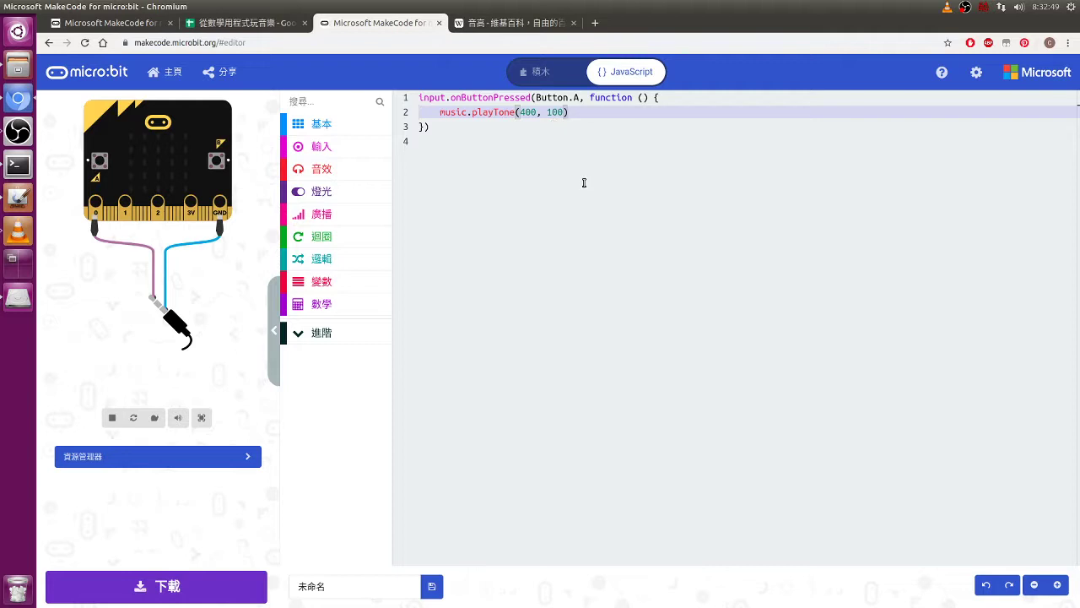
# Set the duration of the playTone call in the Button A handler to 500.
pyautogui.press('Left')
pyautogui.press('Left')
pyautogui.press('Left')
pyautogui.press('BackSpace')
pyautogui.write('5')
# Duplicate the playTone line directly beneath itself inside the Button A handler.
pyautogui.press('End')
pyautogui.press('Return')
pyautogui.press('Up')
pyautogui.hotkey('shift', 'End')
pyautogui.hotkey('ctrl', 'c')
pyautogui.press('Down')
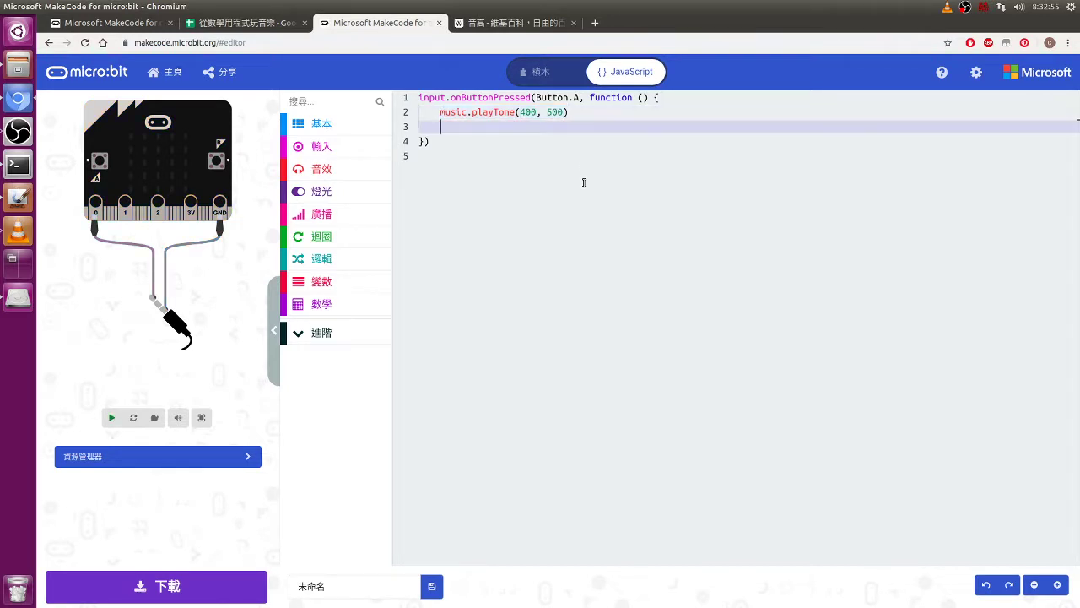
pyautogui.hotkey('ctrl', 'v')
# Set the frequency of the second playTone call to 800.
pyautogui.press('Left')
pyautogui.press('Left')
pyautogui.press('Left')
pyautogui.press('Left')
pyautogui.press('Left')
pyautogui.press('Left')
pyautogui.press('Left')
pyautogui.press('Left')
pyautogui.hotkey('shift', 'Left')
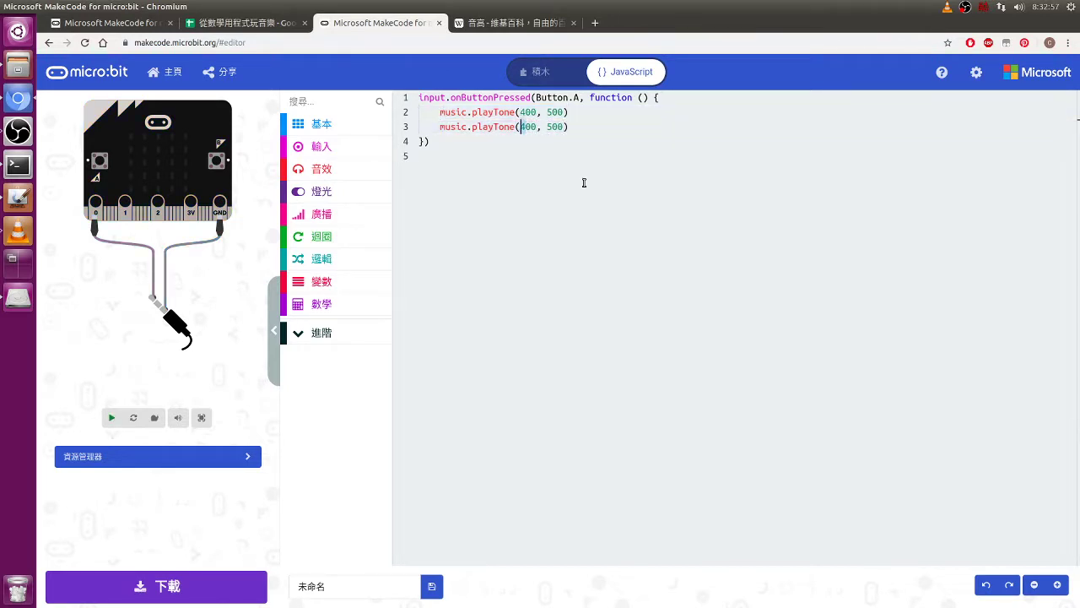
pyautogui.write('8')
pyautogui.click(616, 238)
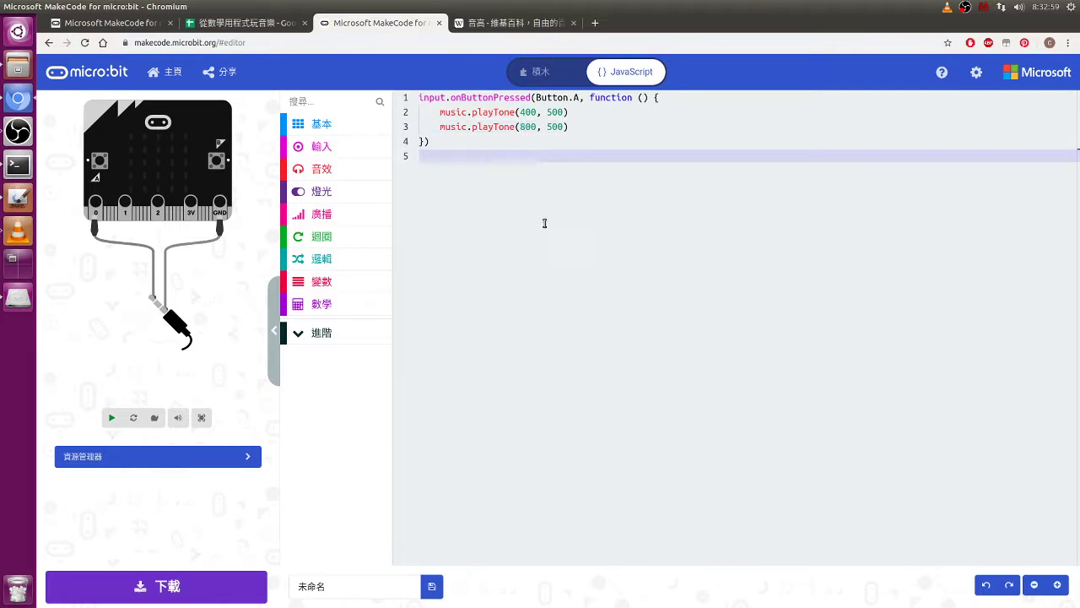
# Trigger button A on the simulated board to hear both tones, and compare the two frequency arguments in the code.
pyautogui.click(100, 161)
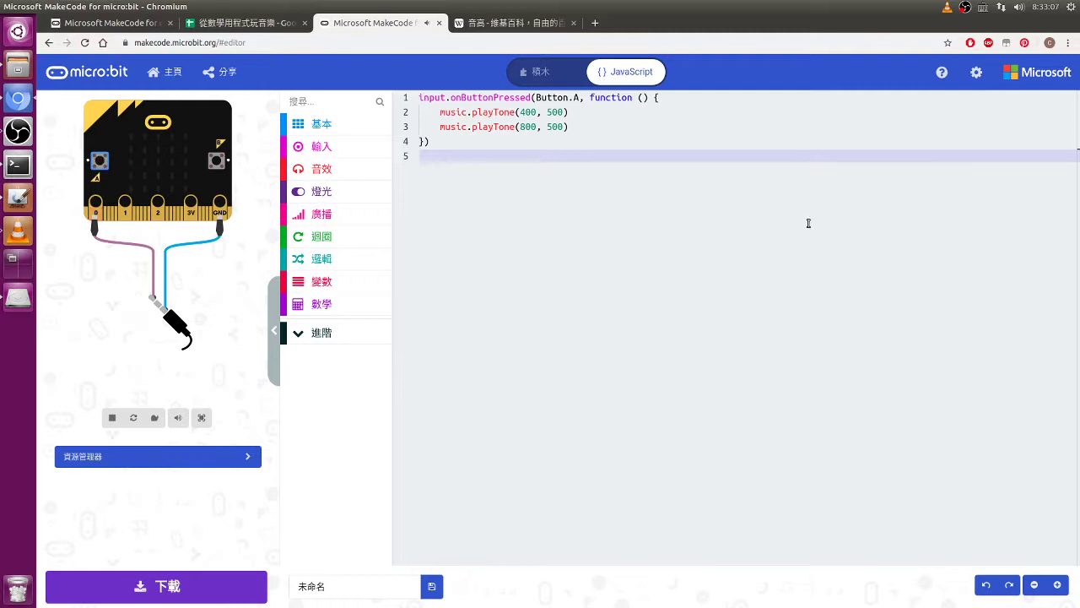
pyautogui.click(521, 112)
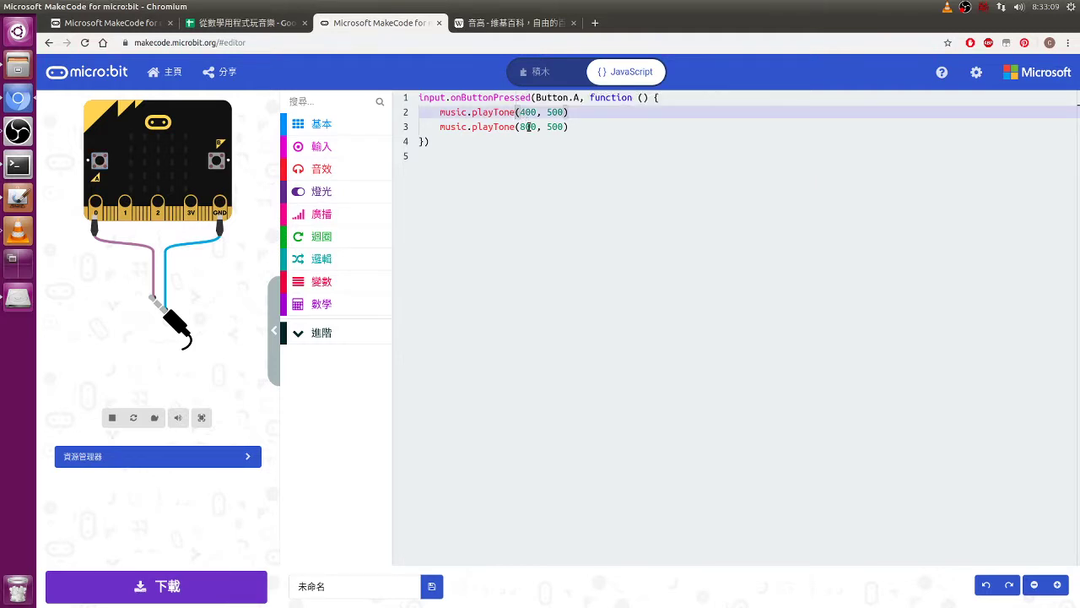
pyautogui.click(528, 127)
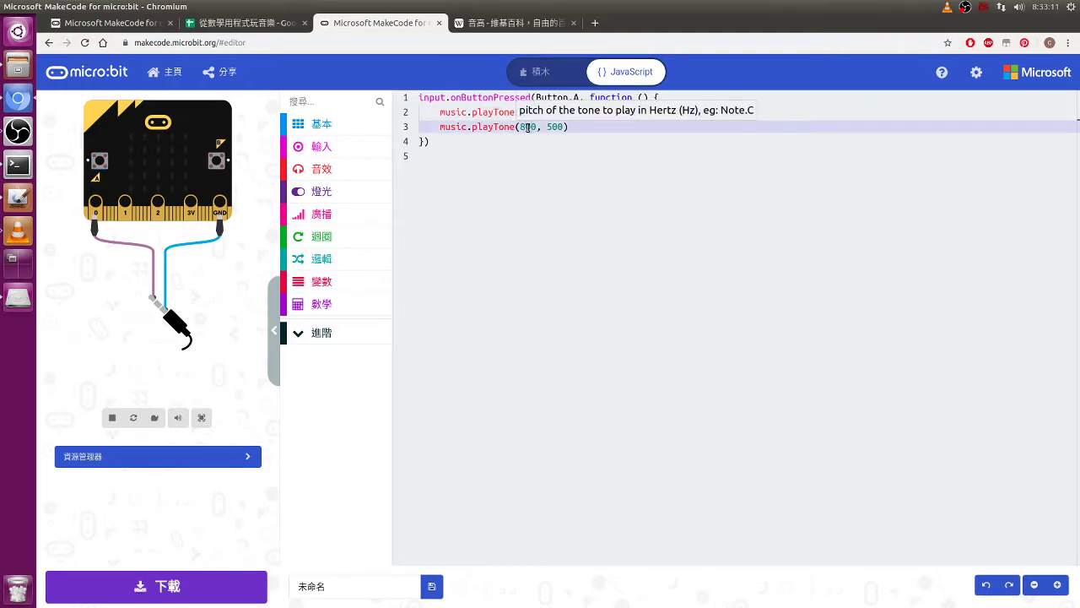
pyautogui.click(581, 168)
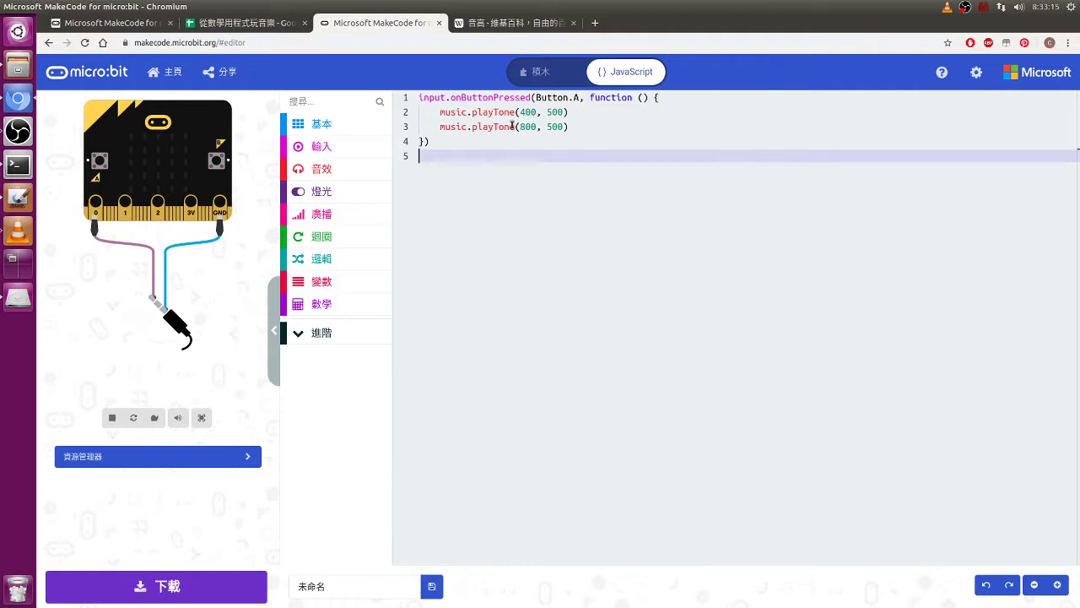
# Switch to the Wikipedia article on pitch and examine the formulas relating frequency f to note number p.
pyautogui.moveTo(512, 125)
pyautogui.click(521, 26)
pyautogui.scroll(-6, 500, 284)
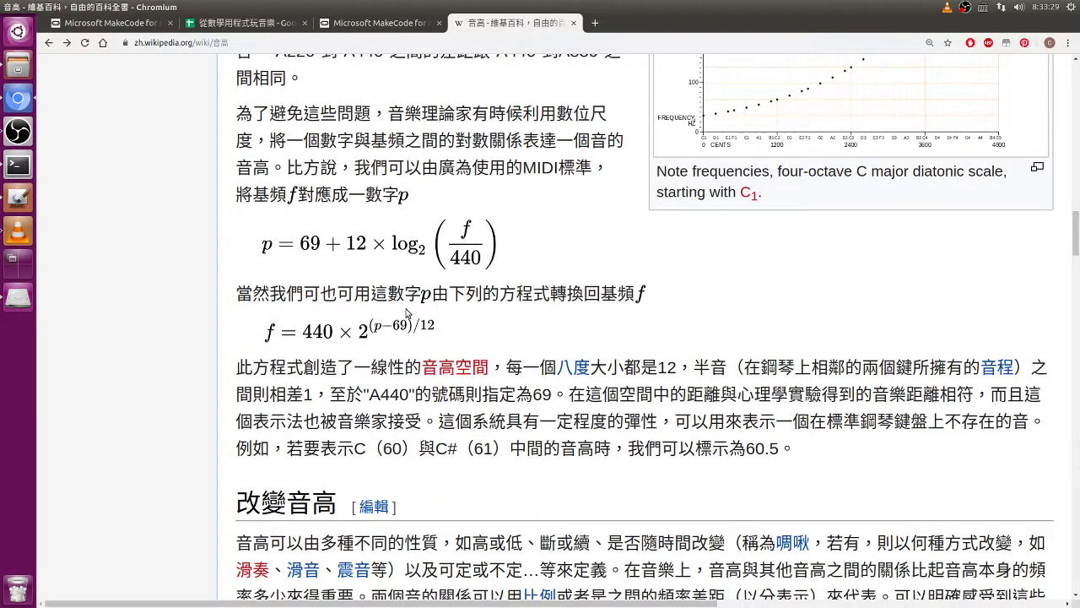
# Switch to MyPaint and draw a circled f near the upper left of a cleared canvas.
pyautogui.hotkey('alt', 'Tab')
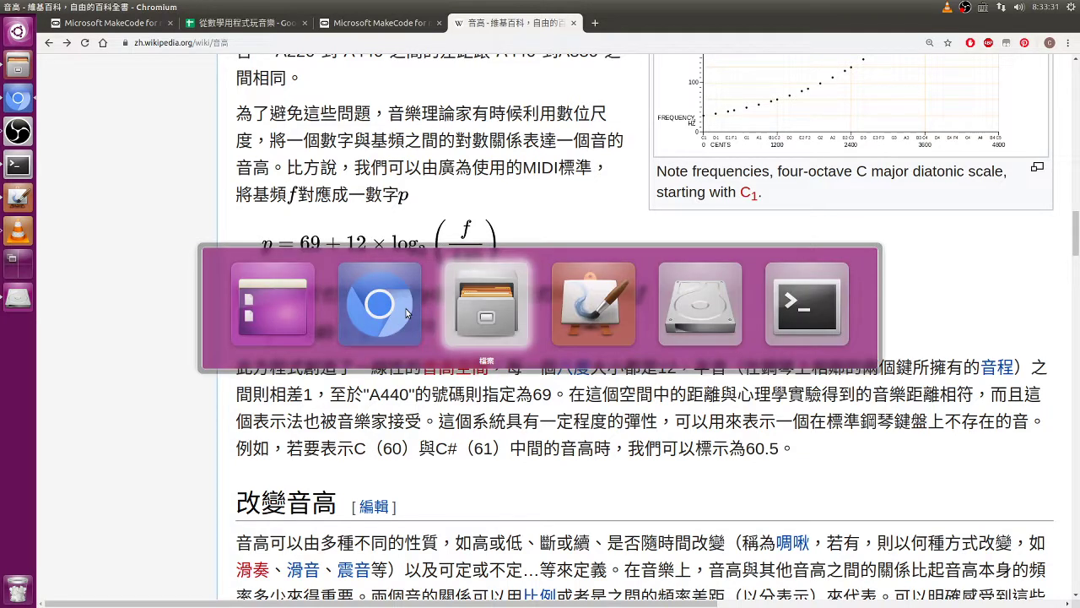
pyautogui.press('Delete')
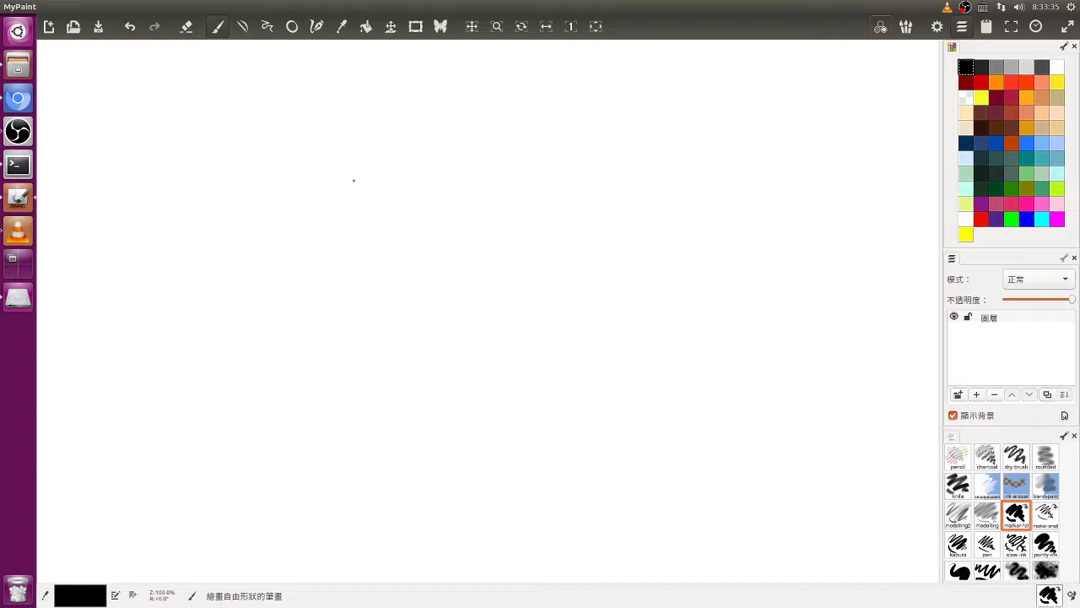
pyautogui.moveTo(160, 198)
pyautogui.mouseDown()
pyautogui.moveTo(131, 161)
pyautogui.moveTo(192, 176)
pyautogui.moveTo(164, 202)
pyautogui.mouseUp()
pyautogui.moveTo(163, 140); pyautogui.dragTo(157, 196)
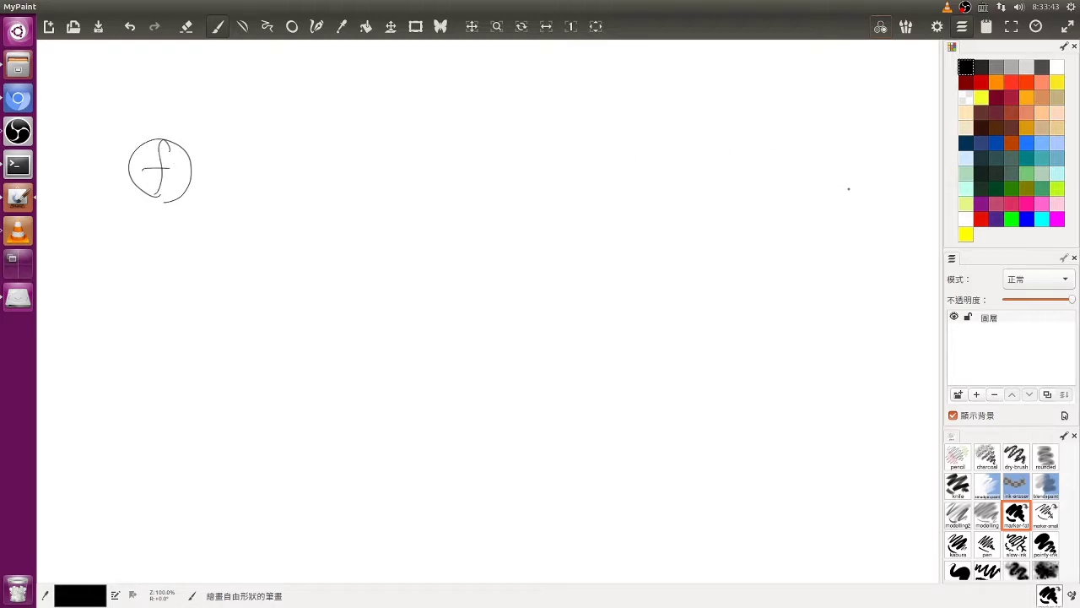
# Draw a circled 2f level with the circled f, at the far right of the canvas.
pyautogui.moveTo(849, 189)
pyautogui.mouseDown()
pyautogui.moveTo(822, 137)
pyautogui.moveTo(878, 168)
pyautogui.moveTo(849, 201)
pyautogui.mouseUp()
pyautogui.moveTo(825, 156)
pyautogui.mouseDown()
pyautogui.moveTo(844, 174)
pyautogui.moveTo(856, 162)
pyautogui.moveTo(852, 181)
pyautogui.mouseUp()
pyautogui.moveTo(845, 157); pyautogui.dragTo(864, 153)
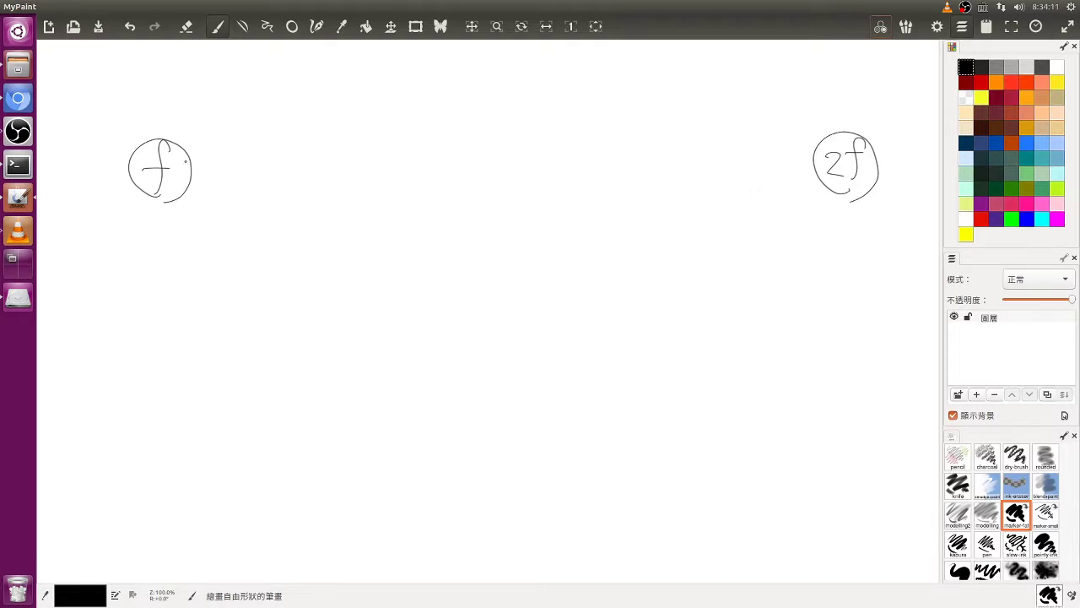
# Label the circled f with 0 and an arrow, and add three empty circles beside it, the first marked with an arrow.
pyautogui.moveTo(160, 120); pyautogui.dragTo(160, 134)
pyautogui.moveTo(157, 127); pyautogui.dragTo(165, 91)
pyautogui.moveTo(254, 113); pyautogui.dragTo(254, 124)
pyautogui.moveTo(251, 186)
pyautogui.mouseDown()
pyautogui.moveTo(273, 150)
pyautogui.moveTo(257, 185)
pyautogui.mouseUp()
pyautogui.moveTo(347, 141)
pyautogui.mouseDown()
pyautogui.moveTo(333, 177)
pyautogui.moveTo(359, 140)
pyautogui.mouseUp()
pyautogui.moveTo(408, 170); pyautogui.dragTo(413, 172)
# Continue the row with a dashed line and an empty circle labelled 11 just before the circled 2f.
pyautogui.moveTo(545, 152); pyautogui.dragTo(553, 154)
pyautogui.moveTo(574, 152); pyautogui.dragTo(584, 153)
pyautogui.moveTo(599, 153); pyautogui.dragTo(610, 153)
pyautogui.moveTo(622, 153); pyautogui.dragTo(633, 154)
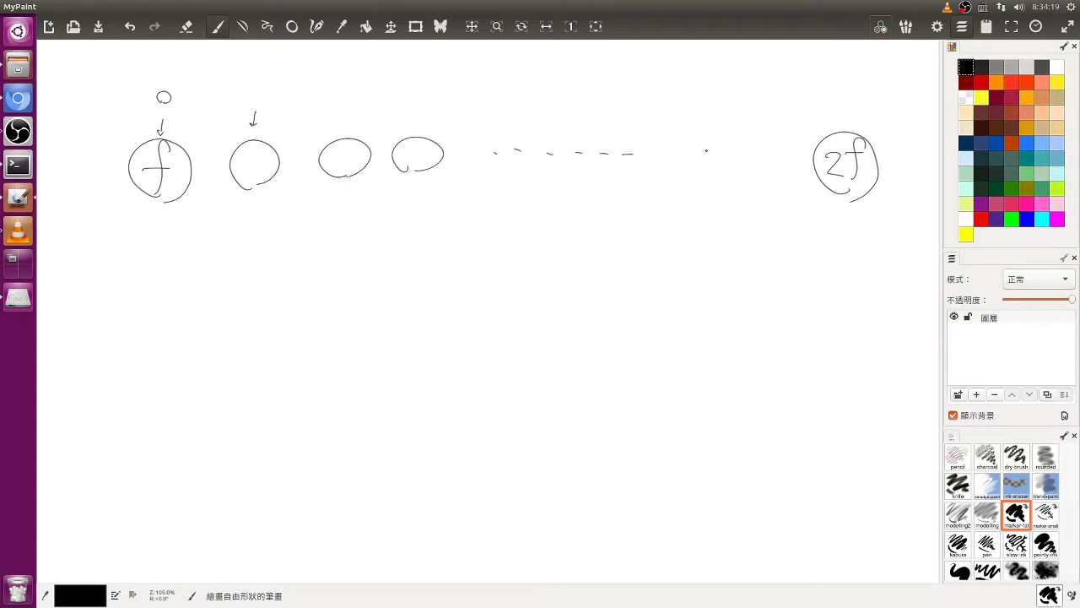
pyautogui.moveTo(731, 172)
pyautogui.mouseDown()
pyautogui.moveTo(706, 179)
pyautogui.moveTo(740, 154)
pyautogui.moveTo(714, 174)
pyautogui.mouseUp()
pyautogui.moveTo(711, 85); pyautogui.dragTo(706, 96)
# Fill the empty circles in order with a·f, a²f, a³f and a¹¹f.
pyautogui.moveTo(244, 162); pyautogui.dragTo(260, 178)
pyautogui.moveTo(256, 168); pyautogui.dragTo(269, 165)
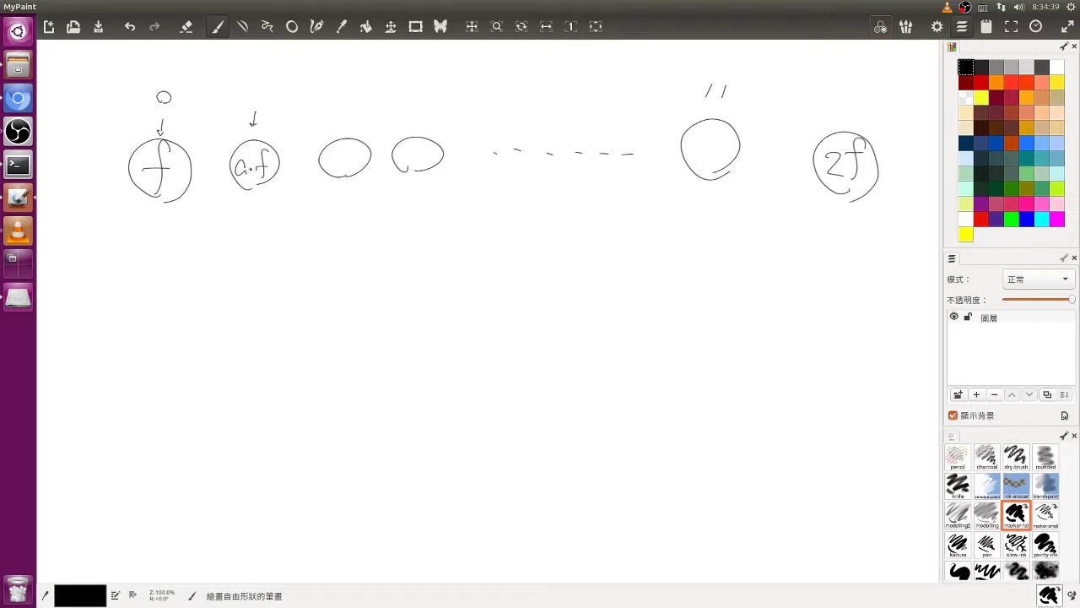
pyautogui.moveTo(338, 149); pyautogui.dragTo(352, 171)
pyautogui.moveTo(346, 159)
pyautogui.mouseDown()
pyautogui.moveTo(413, 165)
pyautogui.moveTo(417, 151)
pyautogui.moveTo(427, 165)
pyautogui.moveTo(436, 149)
pyautogui.mouseUp()
pyautogui.moveTo(701, 145)
pyautogui.mouseDown()
pyautogui.moveTo(703, 160)
pyautogui.moveTo(721, 143)
pyautogui.moveTo(721, 160)
pyautogui.mouseUp()
pyautogui.moveTo(715, 146); pyautogui.dragTo(727, 146)
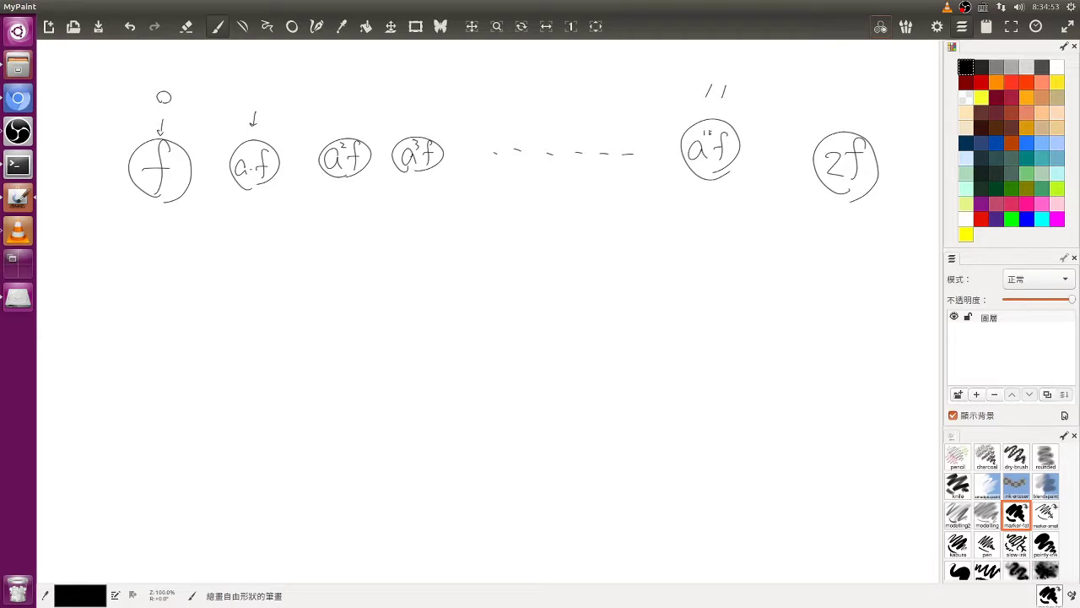
# Underline 2f, write a¹²f beneath it, and frame both expressions together.
pyautogui.moveTo(830, 187)
pyautogui.mouseDown()
pyautogui.moveTo(866, 192)
pyautogui.moveTo(840, 243)
pyautogui.mouseUp()
pyautogui.moveTo(845, 206)
pyautogui.mouseDown()
pyautogui.moveTo(868, 243)
pyautogui.moveTo(881, 222)
pyautogui.mouseUp()
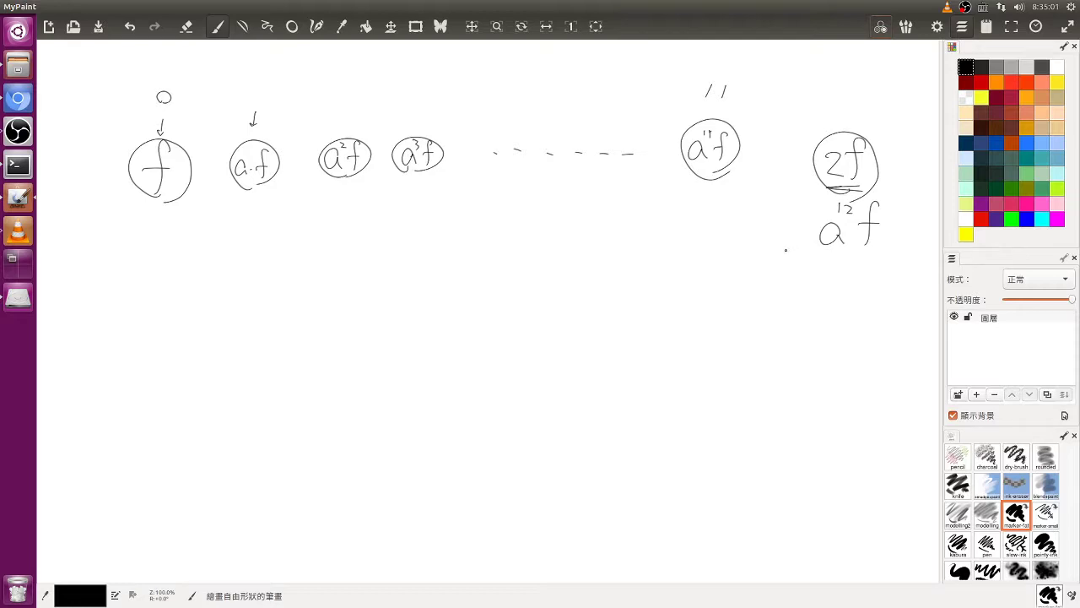
pyautogui.moveTo(799, 125)
pyautogui.mouseDown()
pyautogui.moveTo(798, 173)
pyautogui.moveTo(881, 280)
pyautogui.moveTo(885, 118)
pyautogui.moveTo(881, 278)
pyautogui.mouseUp()
# Write the equation a¹²·f = 2f below the row of circles.
pyautogui.moveTo(267, 297)
pyautogui.mouseDown()
pyautogui.moveTo(246, 341)
pyautogui.moveTo(281, 336)
pyautogui.mouseUp()
pyautogui.moveTo(272, 270)
pyautogui.mouseDown()
pyautogui.moveTo(272, 286)
pyautogui.moveTo(298, 281)
pyautogui.mouseUp()
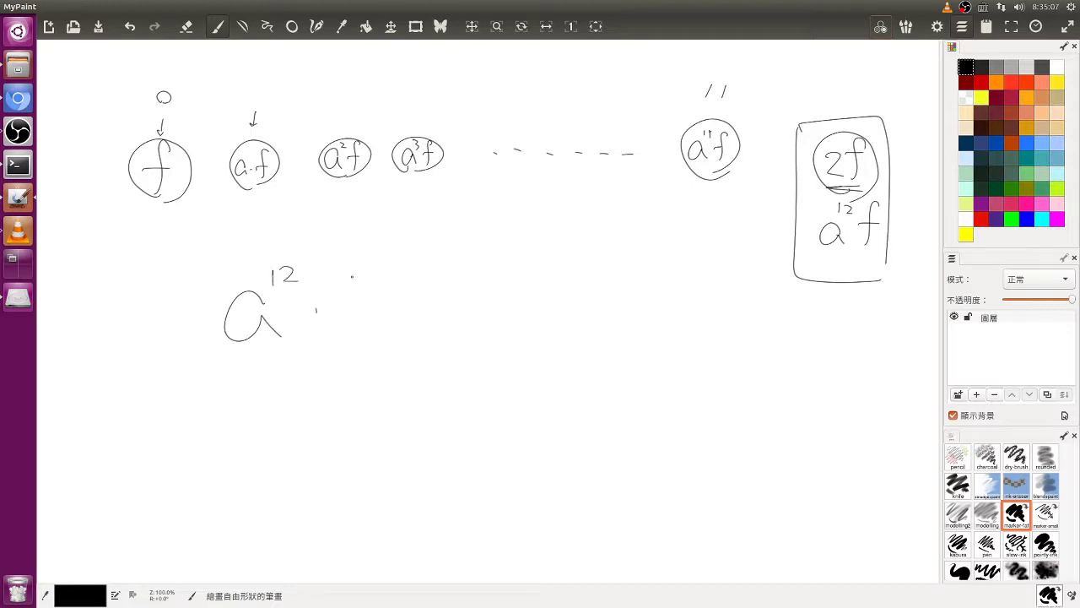
pyautogui.moveTo(358, 257)
pyautogui.mouseDown()
pyautogui.moveTo(341, 334)
pyautogui.moveTo(354, 298)
pyautogui.moveTo(442, 299)
pyautogui.moveTo(447, 318)
pyautogui.mouseUp()
pyautogui.moveTo(493, 287)
pyautogui.mouseDown()
pyautogui.moveTo(496, 319)
pyautogui.moveTo(525, 319)
pyautogui.mouseUp()
pyautogui.moveTo(566, 246); pyautogui.dragTo(553, 319)
pyautogui.moveTo(538, 281); pyautogui.dragTo(567, 281)
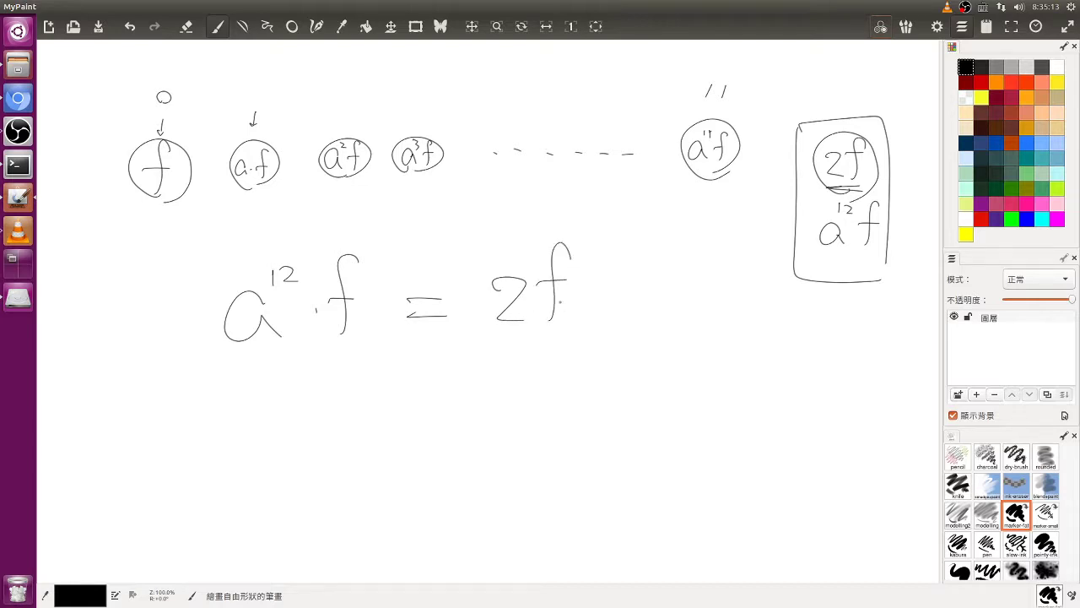
# Cross out f on both sides of the equation in red.
pyautogui.click(981, 82)
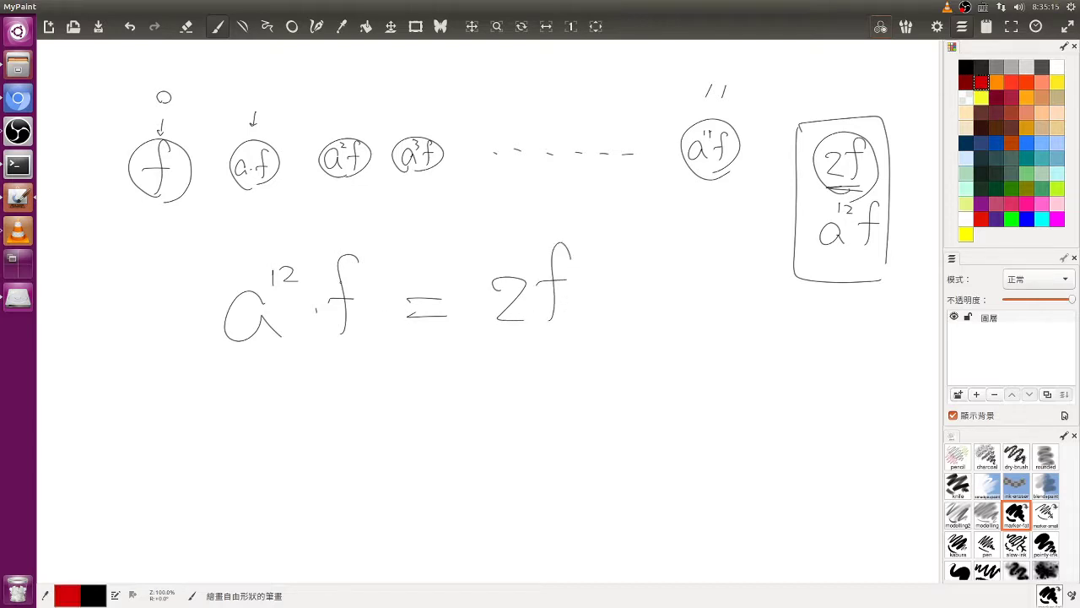
pyautogui.moveTo(325, 267); pyautogui.dragTo(375, 312)
pyautogui.moveTo(566, 292); pyautogui.dragTo(581, 317)
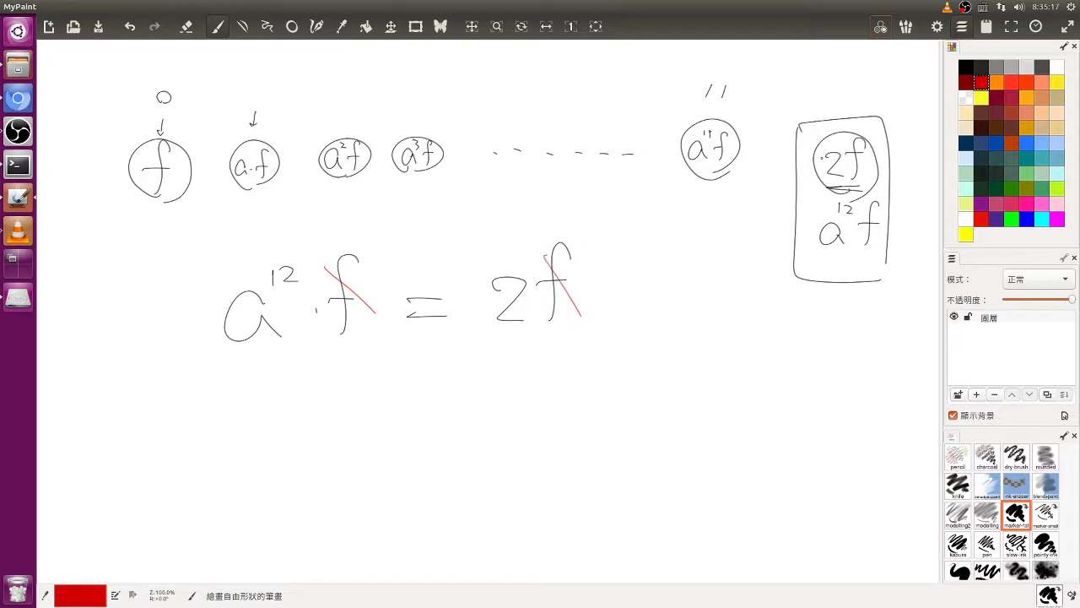
# Write the simplified equation a¹² = 2 in black below the crossed-out equation.
pyautogui.press('x')
pyautogui.moveTo(275, 403)
pyautogui.mouseDown()
pyautogui.moveTo(256, 403)
pyautogui.moveTo(276, 434)
pyautogui.mouseUp()
pyautogui.moveTo(284, 377); pyautogui.dragTo(284, 390)
pyautogui.moveTo(297, 381); pyautogui.dragTo(314, 389)
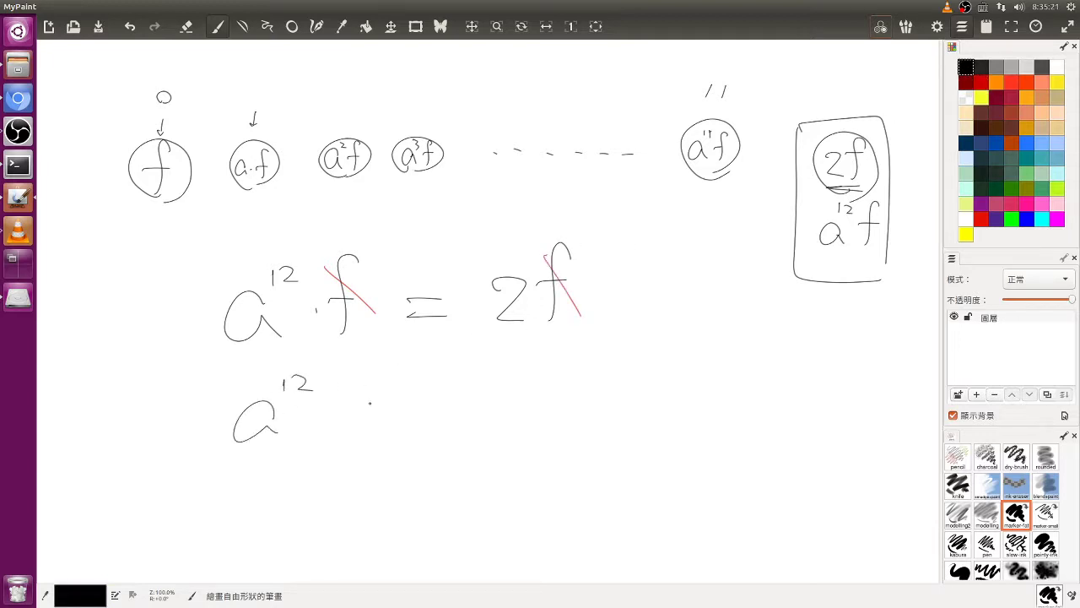
pyautogui.moveTo(379, 406)
pyautogui.mouseDown()
pyautogui.moveTo(409, 406)
pyautogui.moveTo(417, 419)
pyautogui.mouseUp()
pyautogui.moveTo(468, 392); pyautogui.dragTo(508, 432)
# Write a¹² = 2^(12/12) on a new line below a¹² = 2.
pyautogui.moveTo(474, 336)
pyautogui.mouseDown()
pyautogui.moveTo(481, 132)
pyautogui.moveTo(503, 129)
pyautogui.mouseUp()
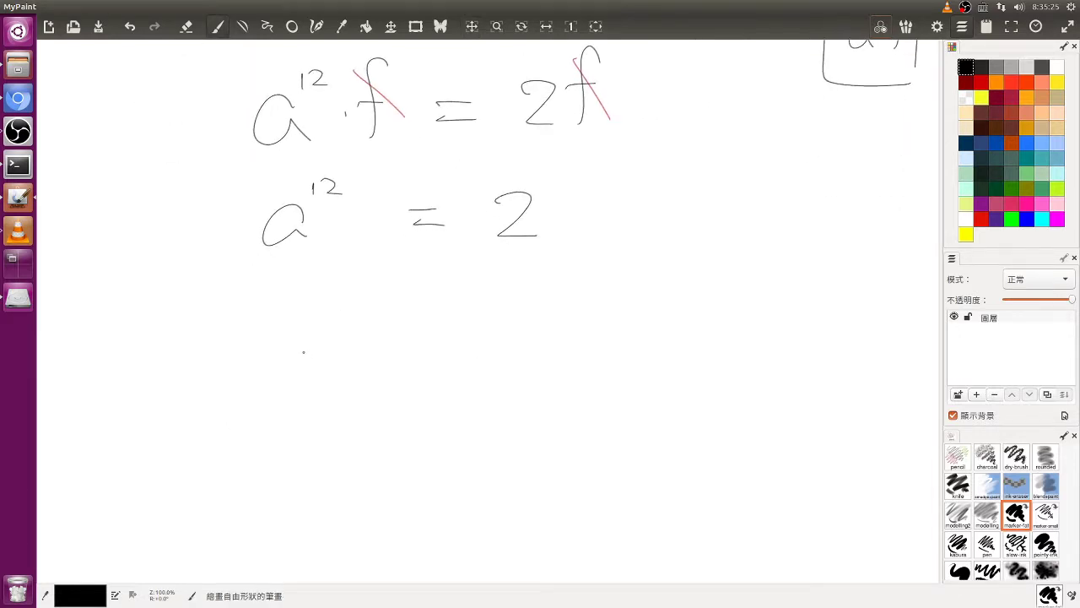
pyautogui.moveTo(303, 351); pyautogui.dragTo(316, 370)
pyautogui.moveTo(324, 312)
pyautogui.mouseDown()
pyautogui.moveTo(326, 328)
pyautogui.moveTo(358, 328)
pyautogui.moveTo(398, 354)
pyautogui.mouseUp()
pyautogui.moveTo(385, 366); pyautogui.dragTo(406, 365)
pyautogui.moveTo(474, 339)
pyautogui.mouseDown()
pyautogui.moveTo(510, 353)
pyautogui.moveTo(505, 382)
pyautogui.mouseUp()
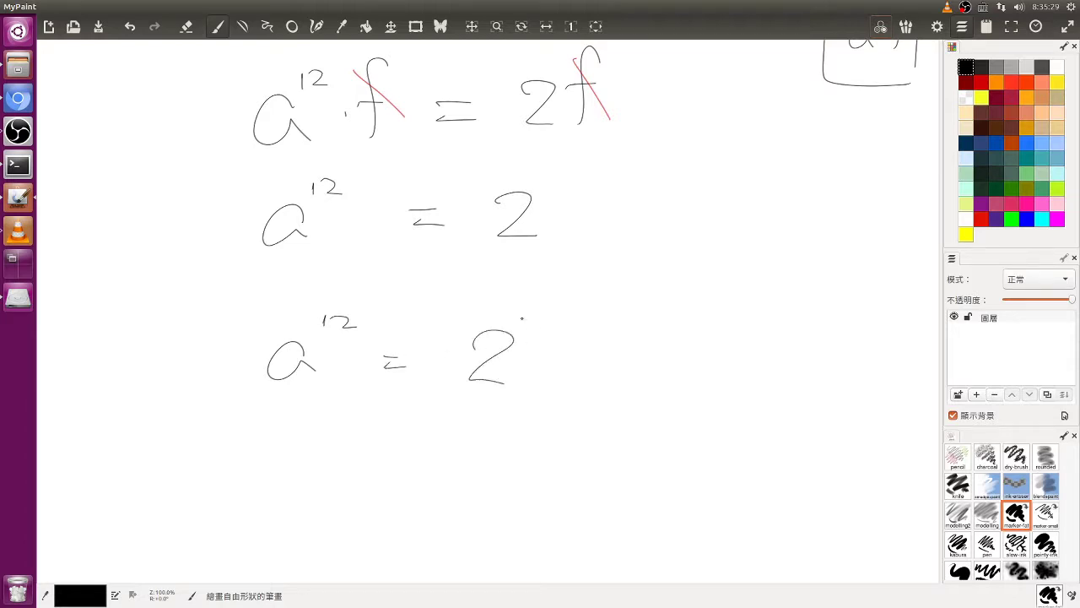
pyautogui.moveTo(521, 318); pyautogui.dragTo(562, 316)
pyautogui.moveTo(534, 321)
pyautogui.mouseDown()
pyautogui.moveTo(533, 333)
pyautogui.moveTo(562, 330)
pyautogui.mouseUp()
pyautogui.moveTo(532, 294)
pyautogui.mouseDown()
pyautogui.moveTo(533, 307)
pyautogui.moveTo(561, 302)
pyautogui.mouseUp()
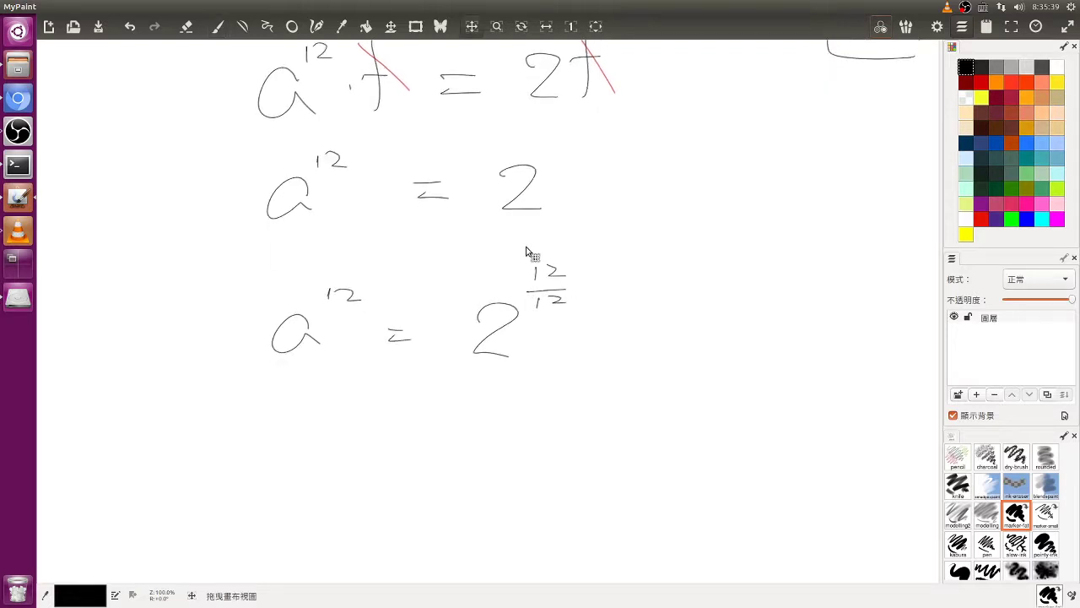
# Extend the last equation with = (2^(1/12))^12.
pyautogui.scroll(-5, 540, 279)
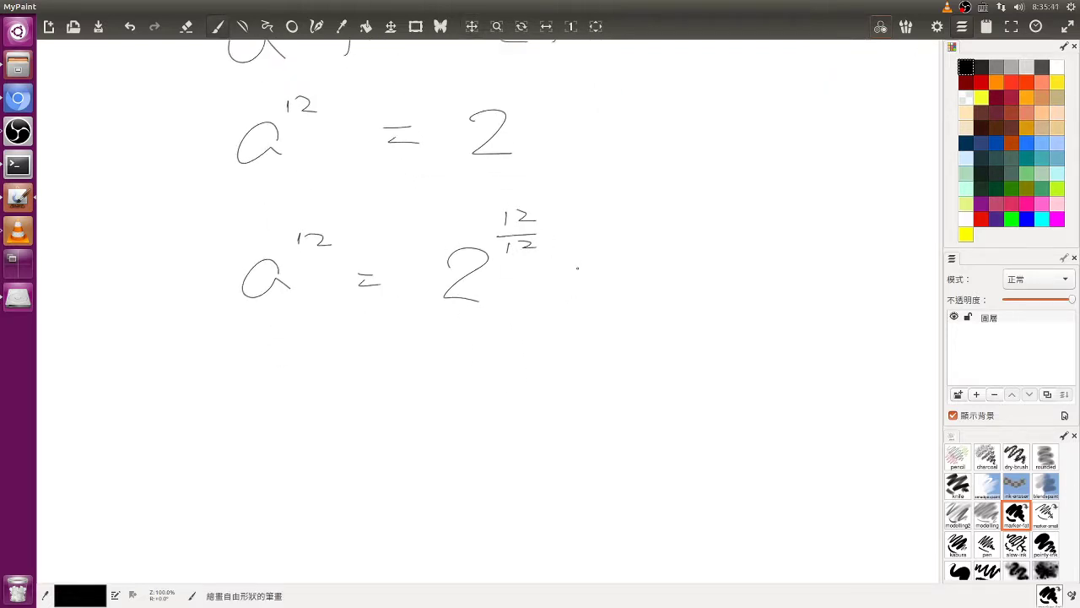
pyautogui.moveTo(565, 270)
pyautogui.mouseDown()
pyautogui.moveTo(582, 268)
pyautogui.moveTo(588, 280)
pyautogui.mouseUp()
pyautogui.moveTo(616, 266)
pyautogui.mouseDown()
pyautogui.moveTo(632, 256)
pyautogui.moveTo(650, 298)
pyautogui.mouseUp()
pyautogui.moveTo(653, 228); pyautogui.dragTo(686, 228)
pyautogui.moveTo(663, 240)
pyautogui.mouseDown()
pyautogui.moveTo(663, 251)
pyautogui.moveTo(686, 249)
pyautogui.moveTo(693, 311)
pyautogui.mouseUp()
pyautogui.moveTo(615, 246); pyautogui.dragTo(623, 319)
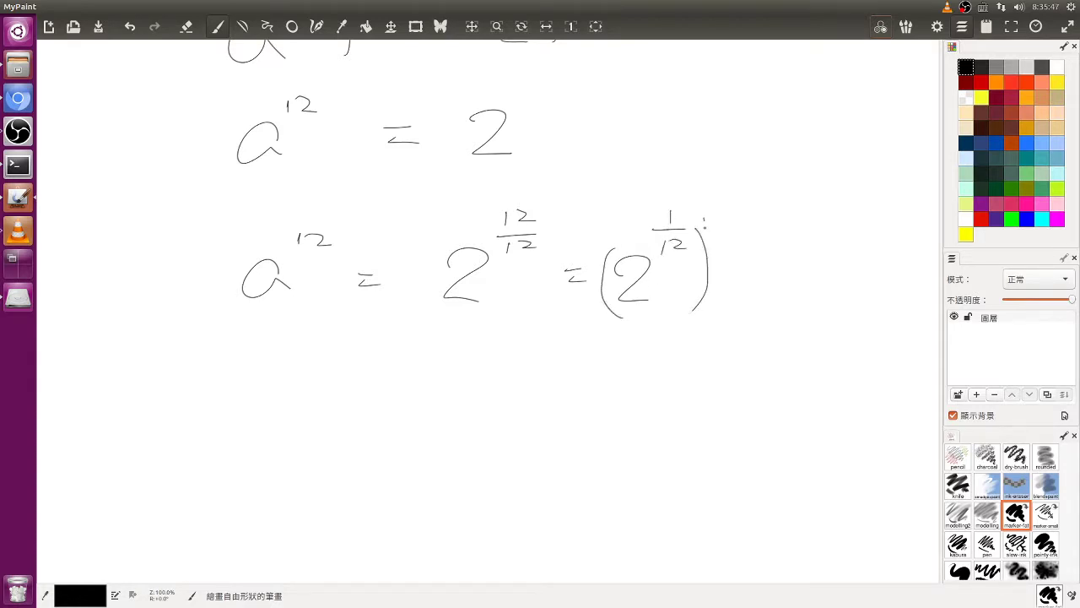
pyautogui.moveTo(715, 216); pyautogui.dragTo(715, 226)
pyautogui.moveTo(721, 218); pyautogui.dragTo(730, 225)
# Write the solution a = 2^(1/12) on a new line beneath the derivation.
pyautogui.moveTo(631, 270); pyautogui.dragTo(654, 225)
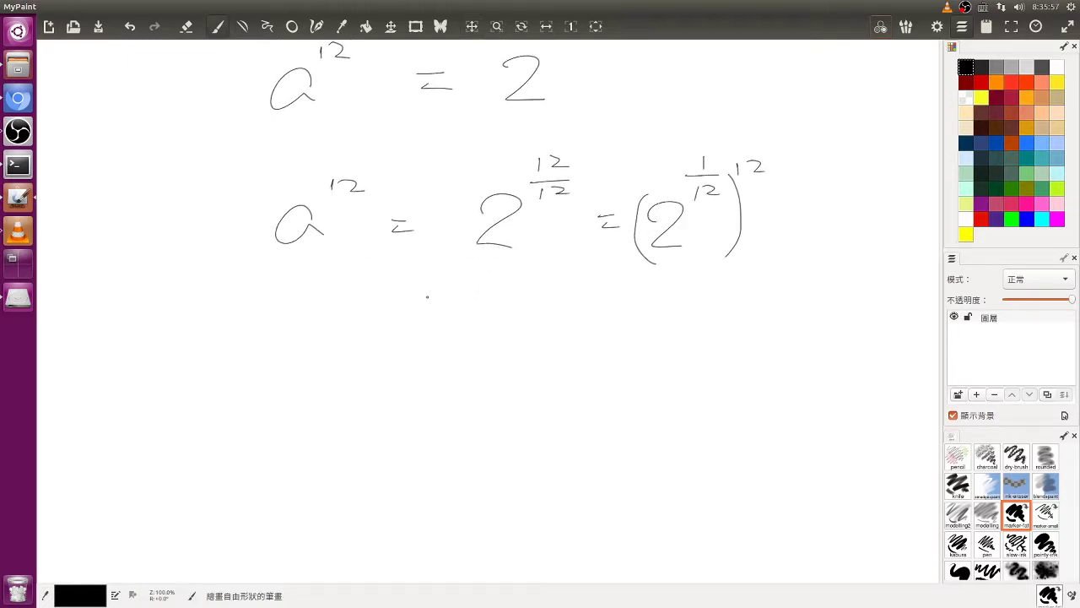
pyautogui.moveTo(318, 339); pyautogui.dragTo(322, 382)
pyautogui.moveTo(359, 352)
pyautogui.mouseDown()
pyautogui.moveTo(378, 358)
pyautogui.moveTo(465, 324)
pyautogui.moveTo(462, 376)
pyautogui.mouseUp()
pyautogui.moveTo(478, 321)
pyautogui.mouseDown()
pyautogui.moveTo(499, 319)
pyautogui.moveTo(484, 339)
pyautogui.mouseUp()
pyautogui.moveTo(488, 328); pyautogui.dragTo(504, 336)
pyautogui.moveTo(489, 291); pyautogui.dragTo(489, 299)
pyautogui.moveTo(556, 325); pyautogui.dragTo(528, 526)
pyautogui.moveTo(437, 242); pyautogui.dragTo(426, 486)
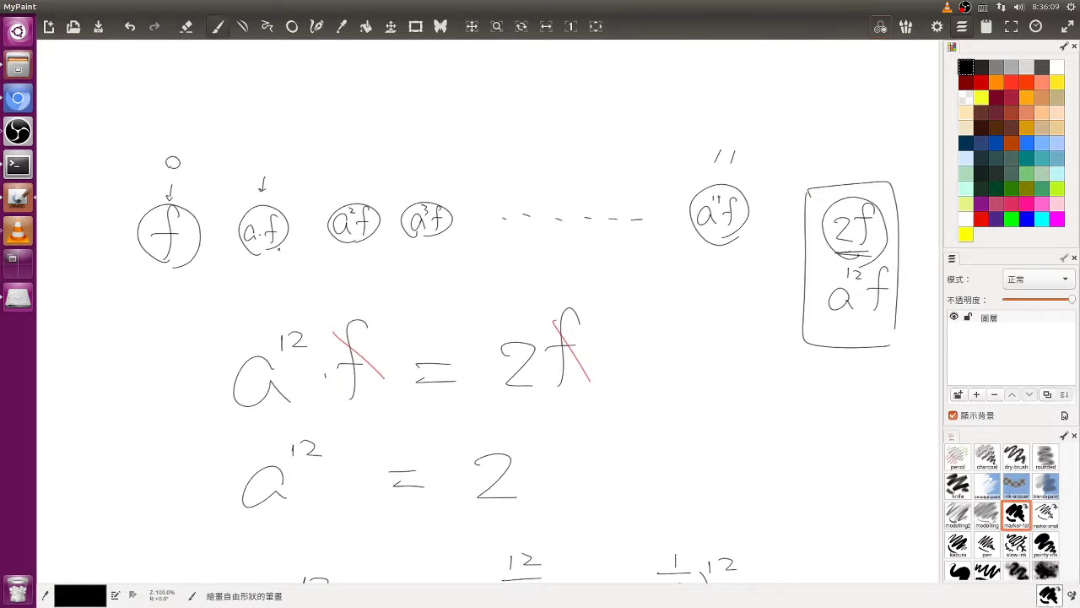
pyautogui.rightClick(264, 245)
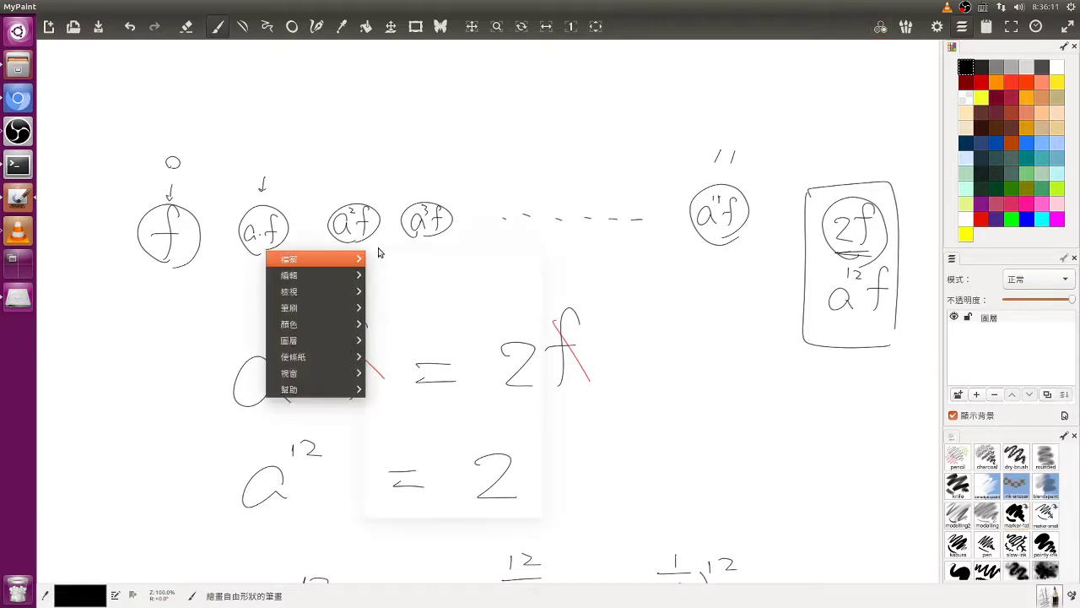
pyautogui.click(609, 242)
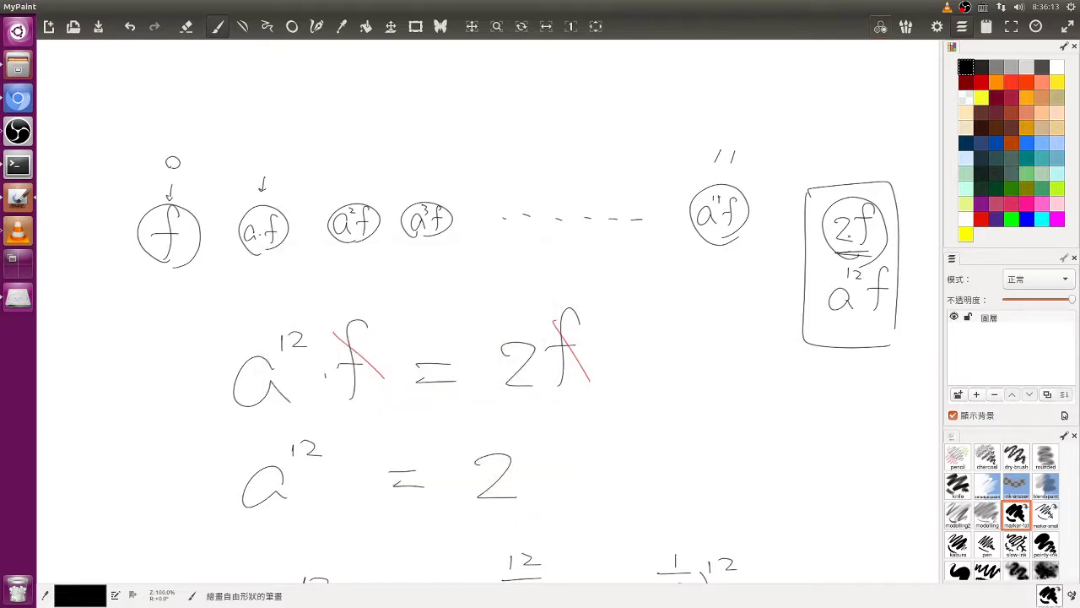
pyautogui.press('1')
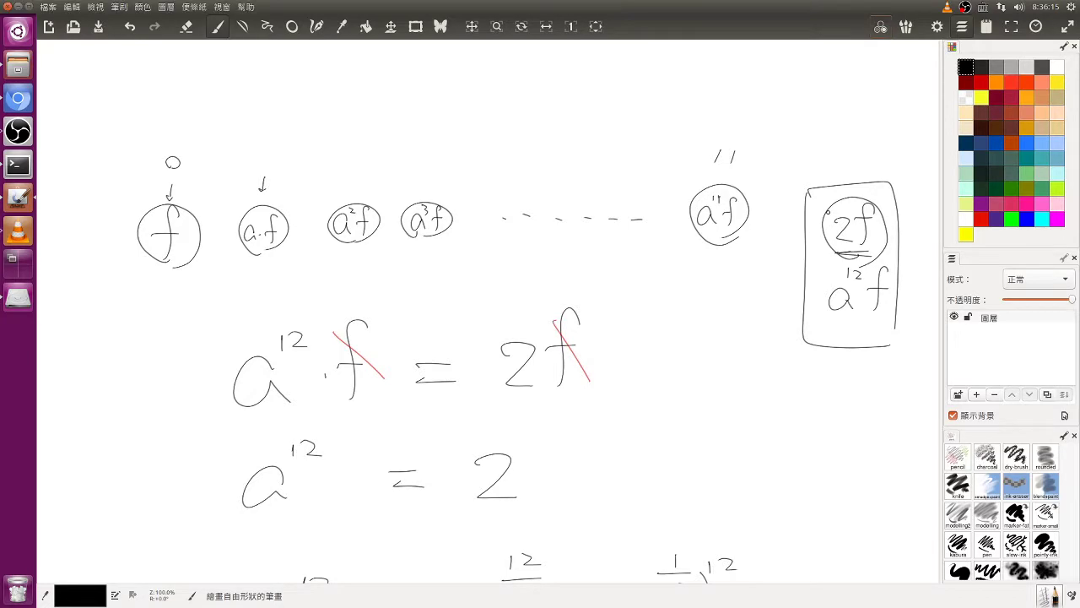
# Switch to the Google Sheets spreadsheet and enter 400 in cell A1 of the empty sheet.
pyautogui.hotkey('alt', 'Tab')
pyautogui.hotkey('ctrl', 'pageup')
pyautogui.hotkey('ctrl', 'pageup')
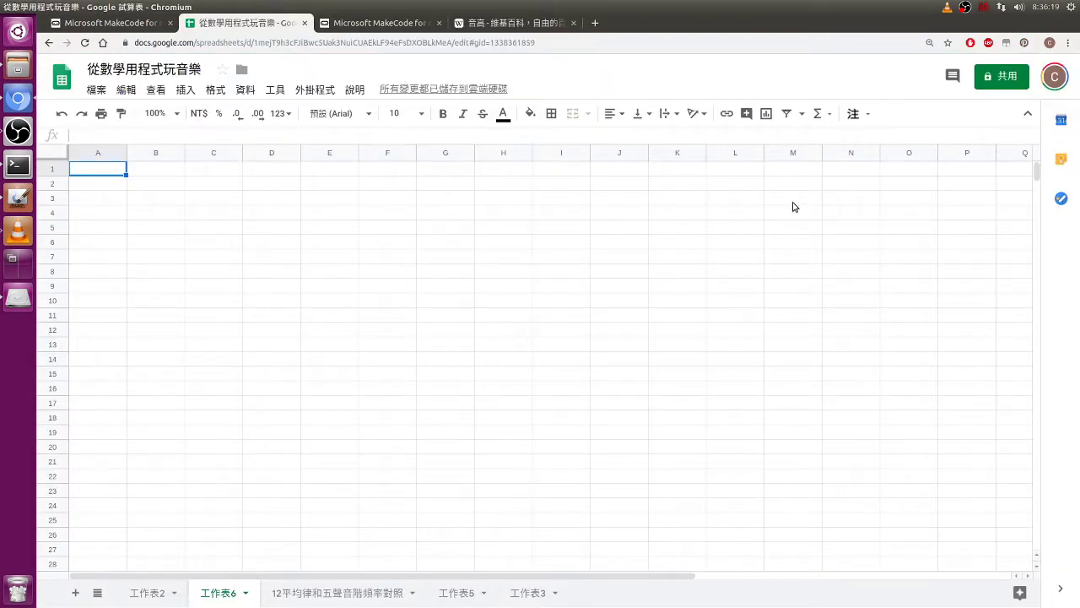
pyautogui.moveTo(301, 4)
pyautogui.write('400')
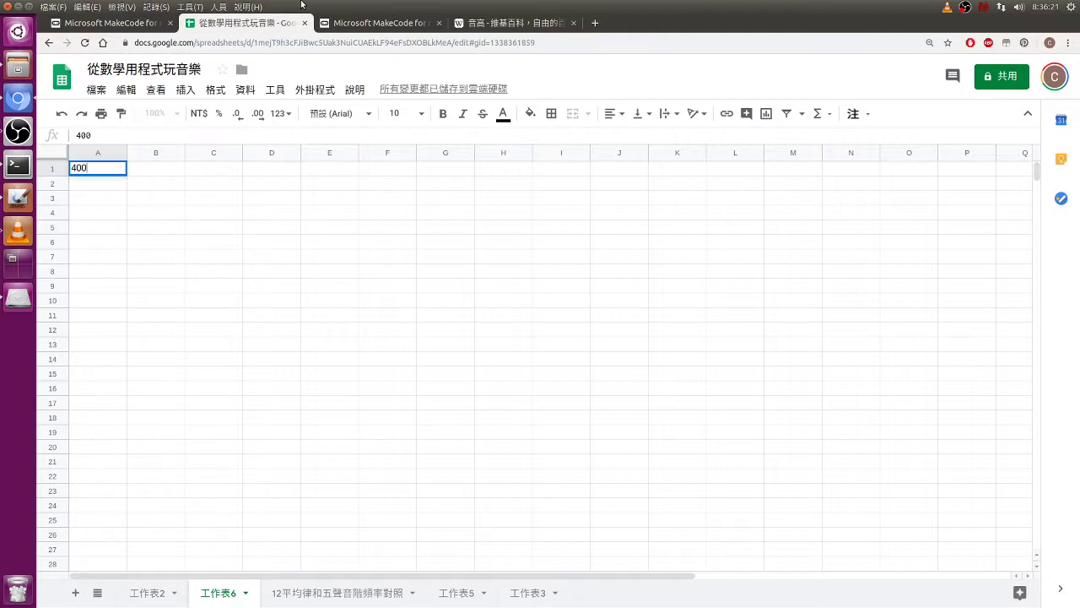
pyautogui.click(157, 198)
# Insert an empty column to the left of the column containing 400.
pyautogui.click(98, 156)
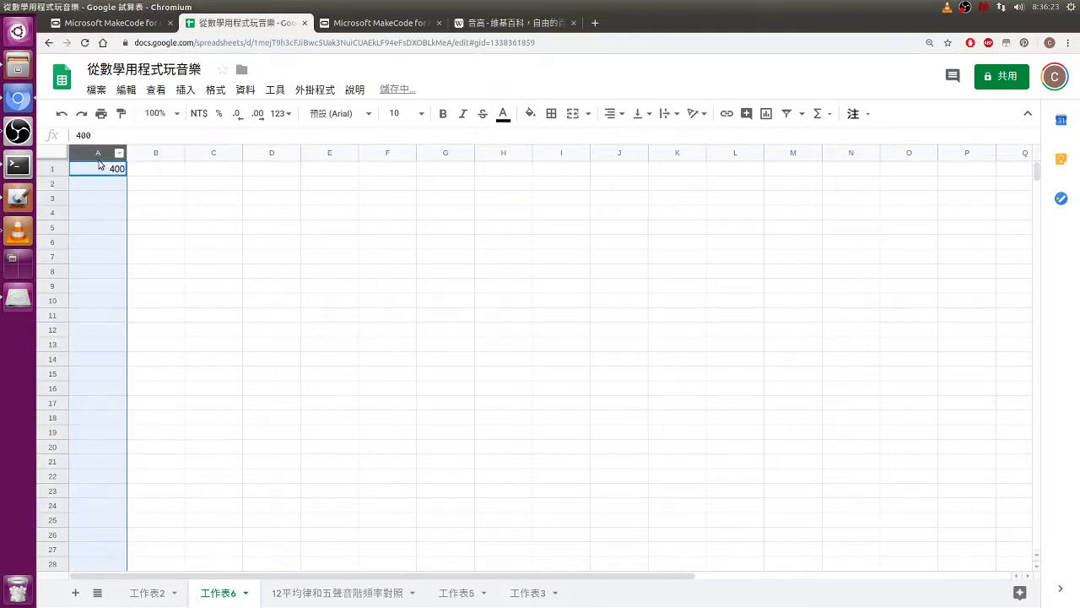
pyautogui.rightClick(99, 164)
pyautogui.click(110, 210)
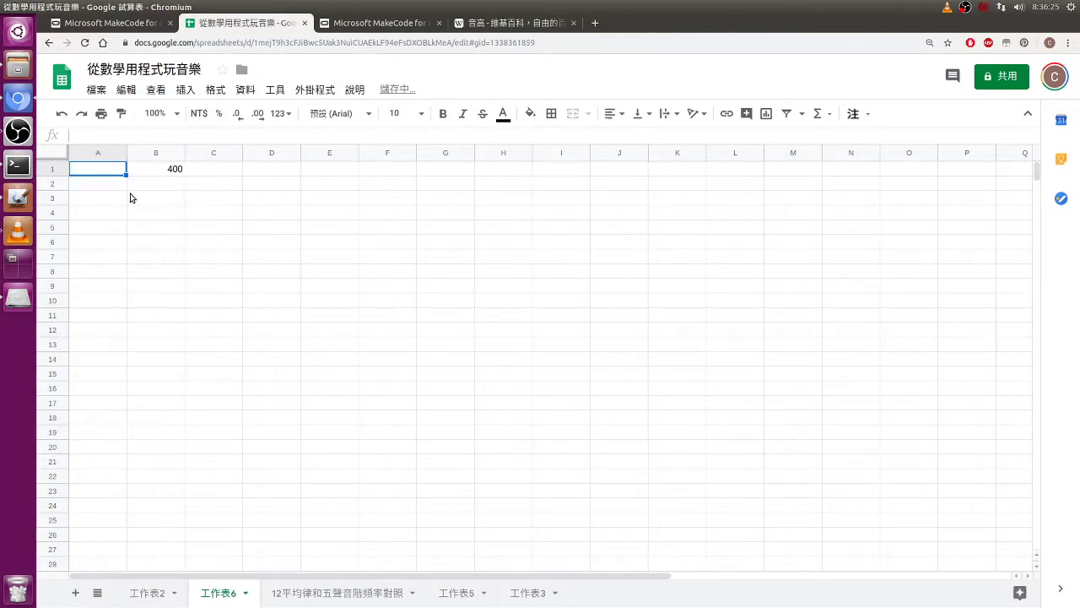
# Number the steps 0 to 12 down cells A1 to A13 beside the 400 entry.
pyautogui.write('0')
pyautogui.press('Return')
pyautogui.write('1')
pyautogui.press('Return')
pyautogui.write('2')
pyautogui.press('Return')
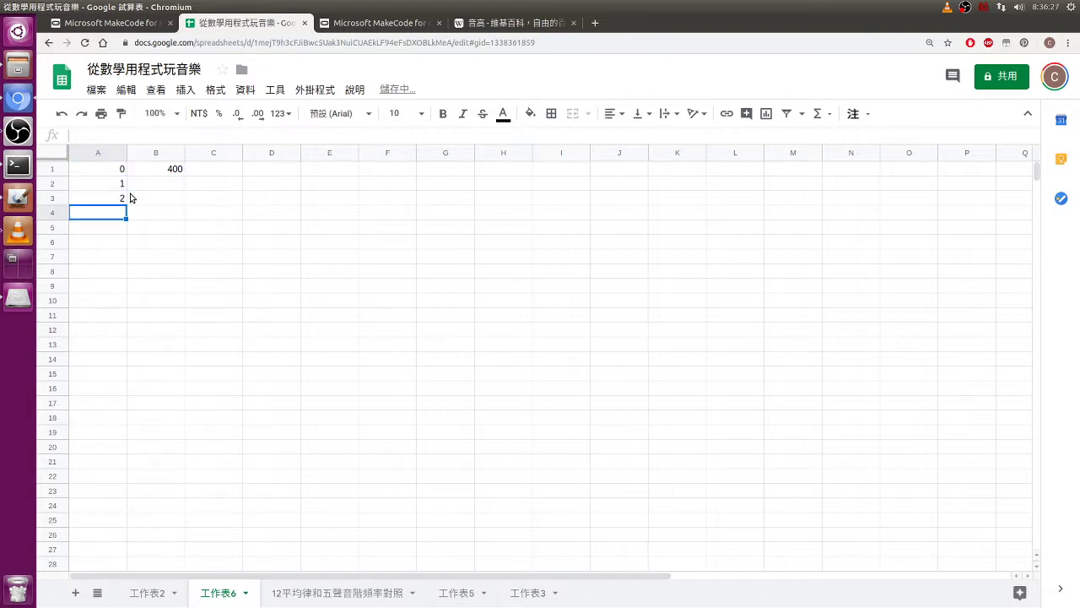
pyautogui.moveTo(121, 173); pyautogui.dragTo(118, 348)
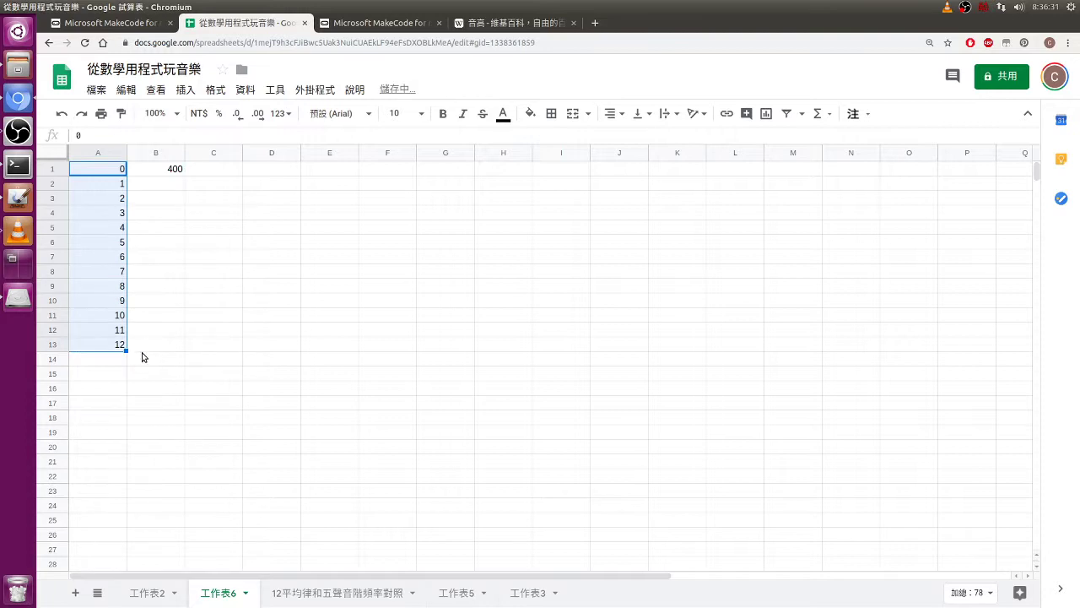
pyautogui.click(142, 357)
pyautogui.click(164, 347)
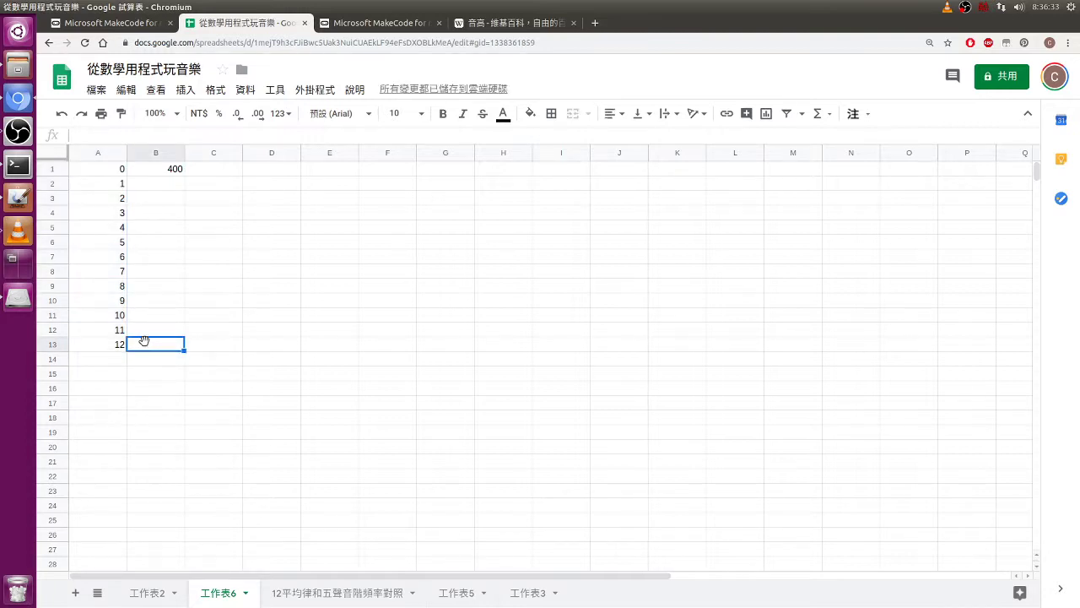
# Enter the semitone ratio formula =2^(1/12) in cell D1.
pyautogui.click(205, 184)
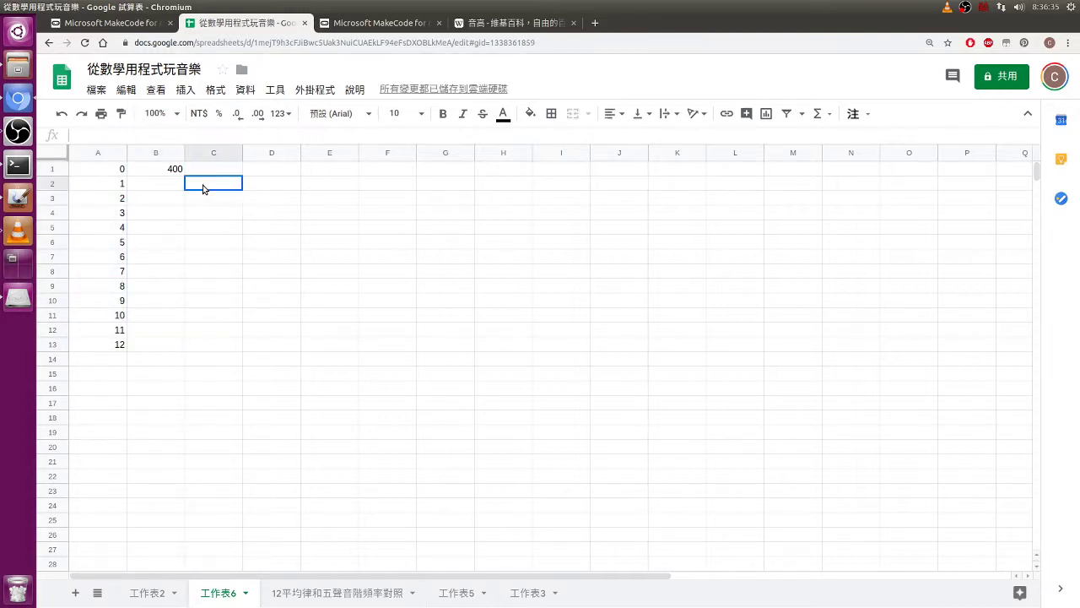
pyautogui.click(295, 171)
pyautogui.write('=')
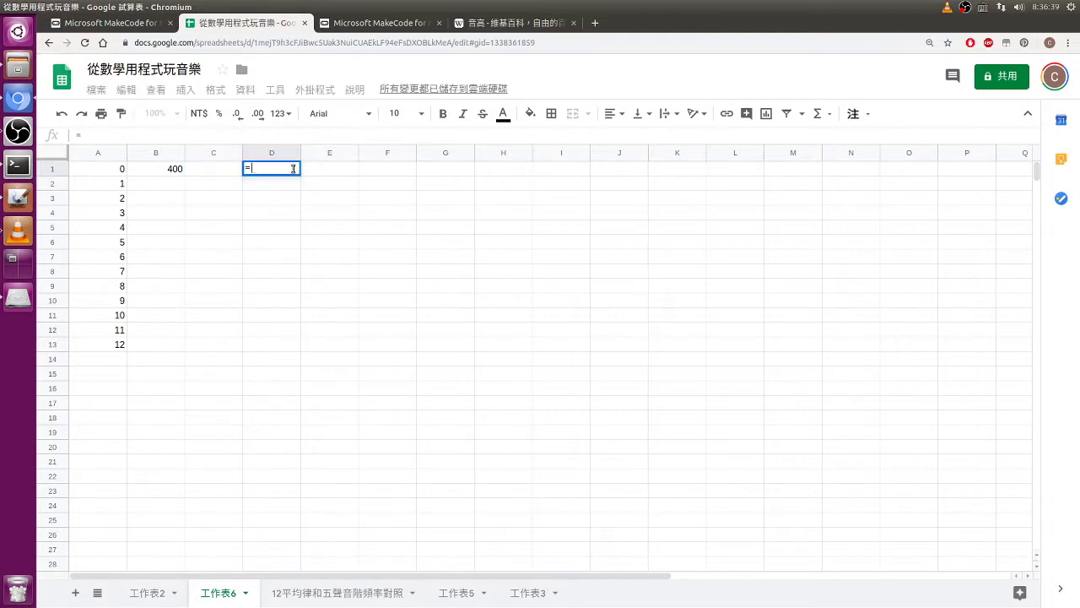
pyautogui.write('S')
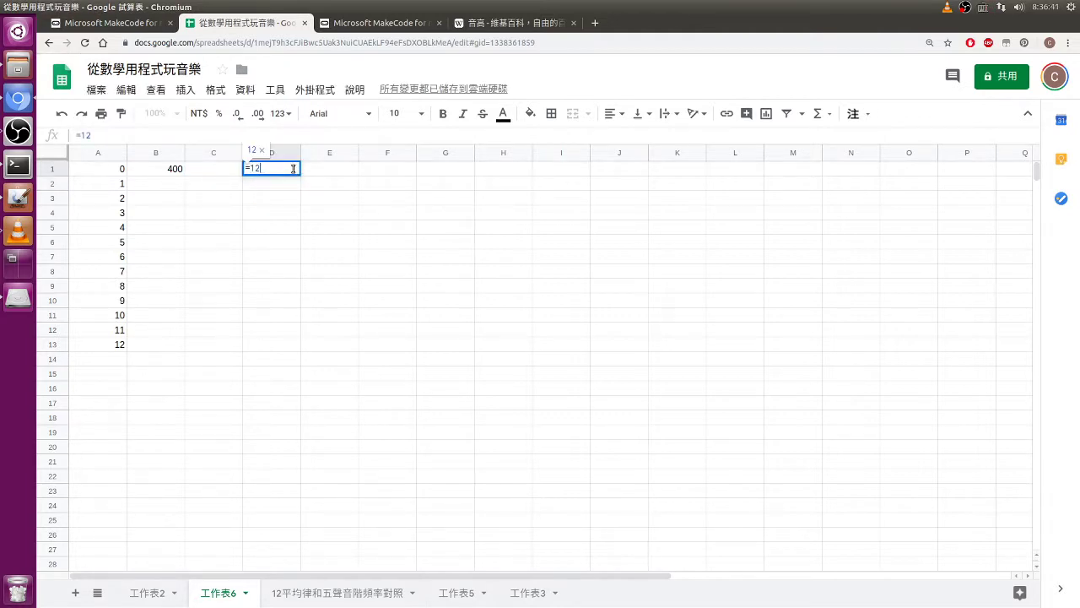
pyautogui.press('BackSpace')
pyautogui.write('S')
pyautogui.press('BackSpace')
pyautogui.write('2^')
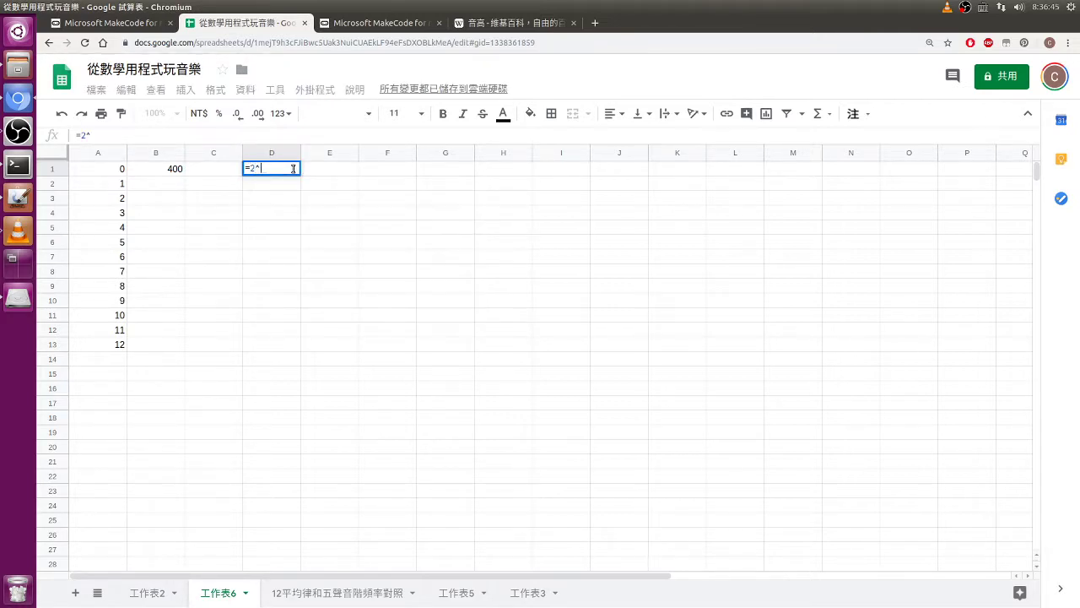
pyautogui.write('(1/12')
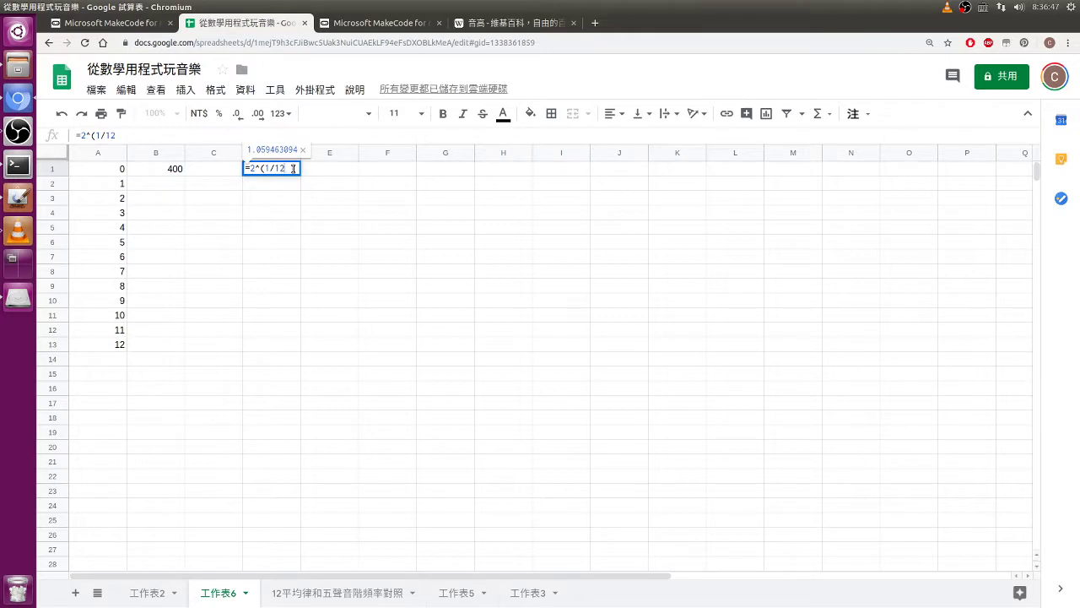
pyautogui.write(')')
pyautogui.press('Return')
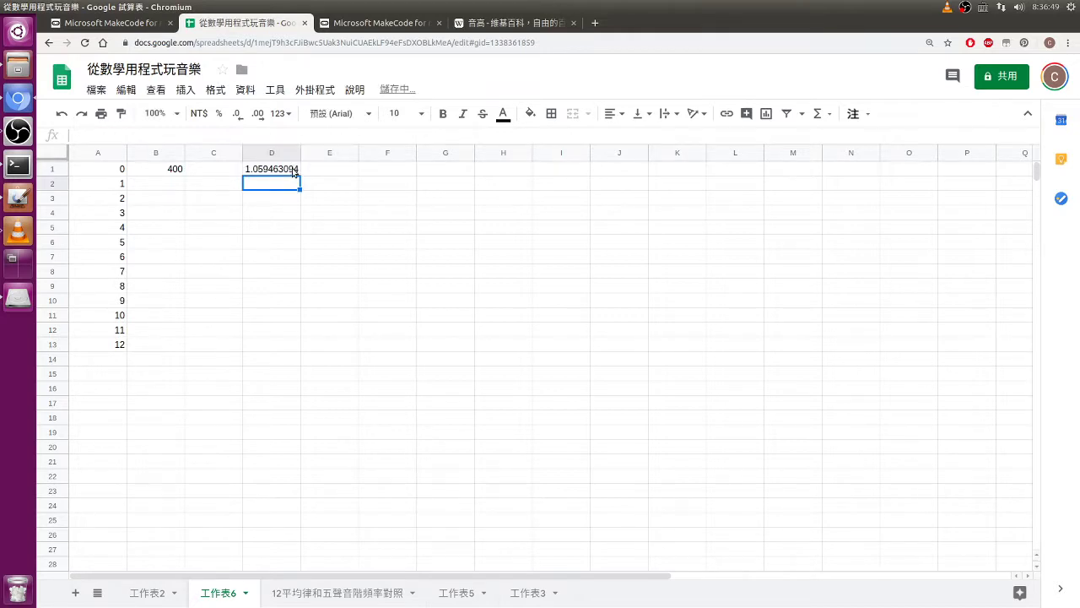
# Enter the formula =B1*D1 in cell B2 to calculate the first semitone above 400.
pyautogui.press('Up')
pyautogui.press('Left')
pyautogui.press('Left')
pyautogui.press('Down')
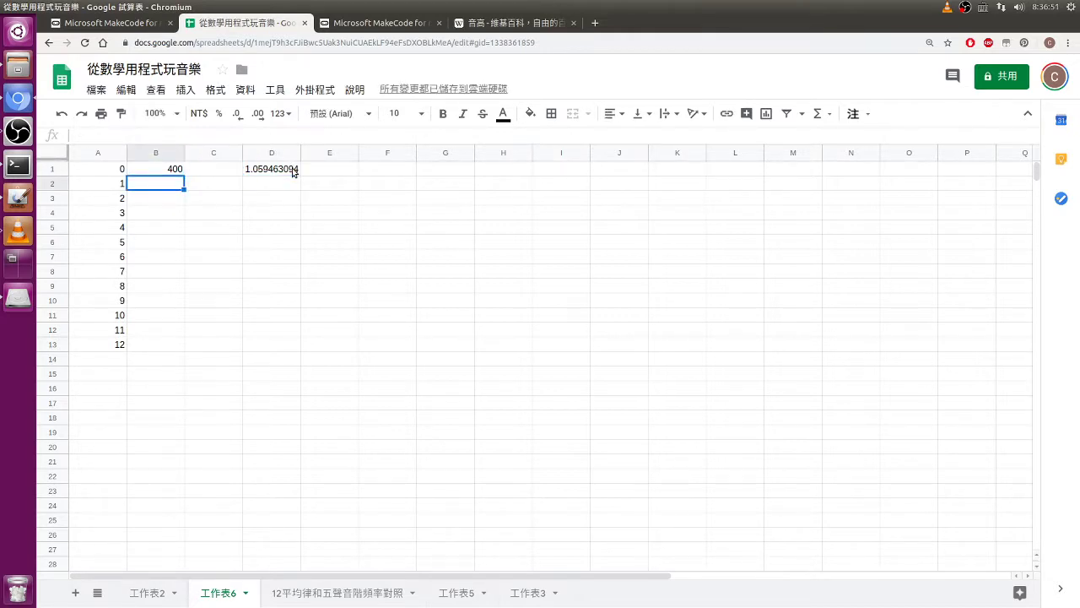
pyautogui.write('=')
pyautogui.click(166, 171)
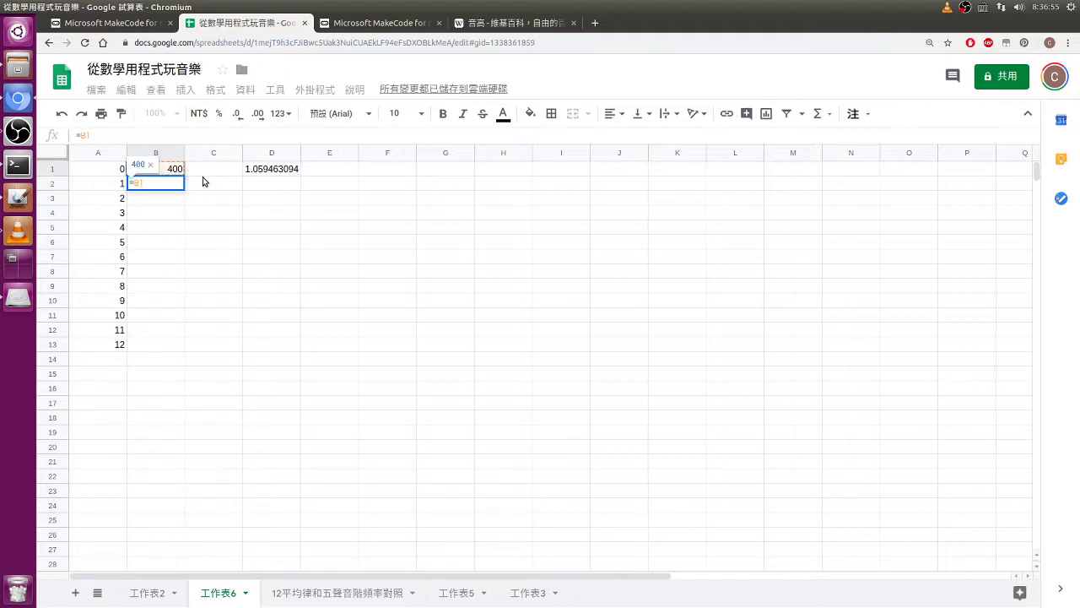
pyautogui.write('*')
pyautogui.click(258, 174)
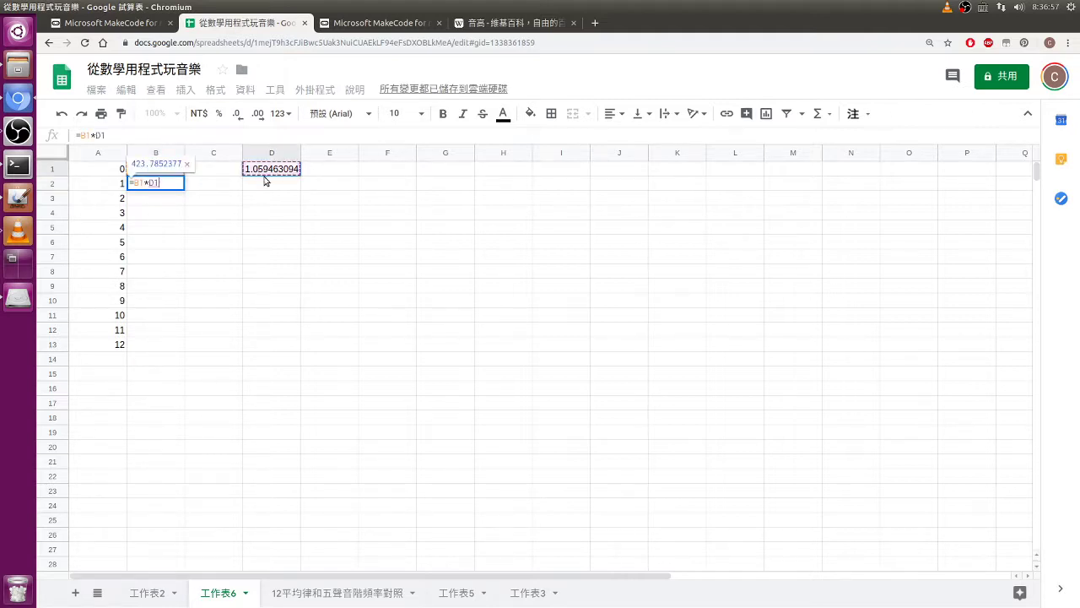
pyautogui.press('Return')
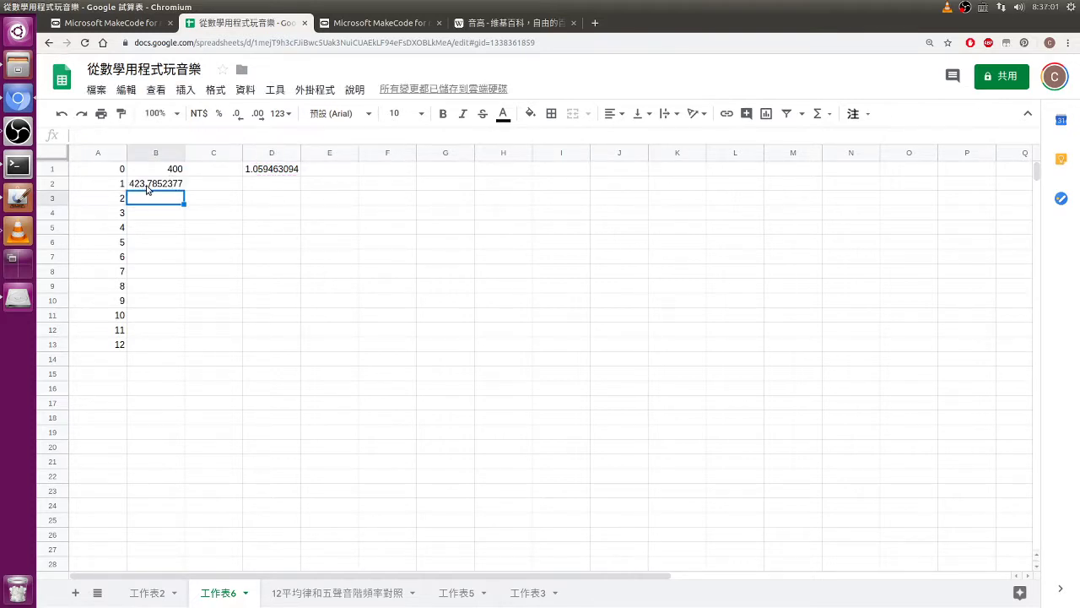
# Make the ratio reference in B2 absolute so the formula reads =B1*$D$1.
pyautogui.click(155, 186)
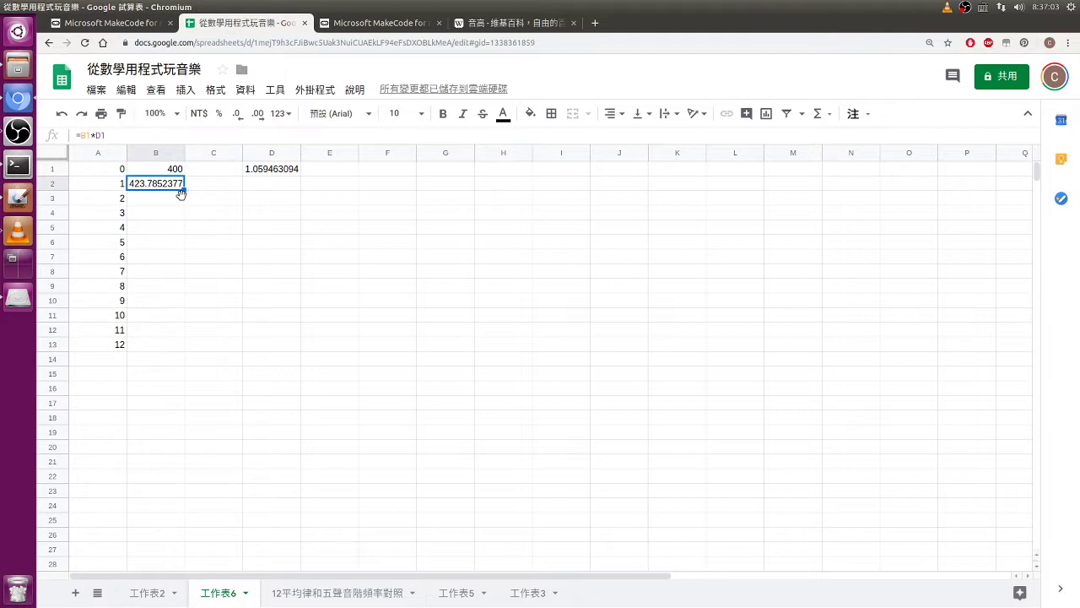
pyautogui.click(100, 136)
pyautogui.press('F4')
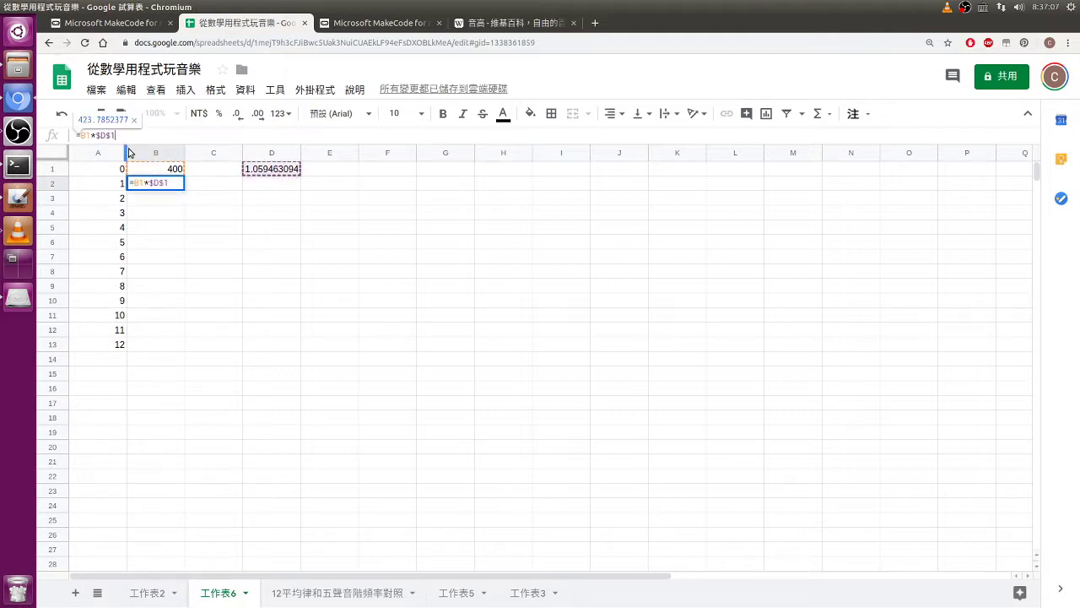
pyautogui.press('Return')
pyautogui.moveTo(217, 252); pyautogui.dragTo(217, 243)
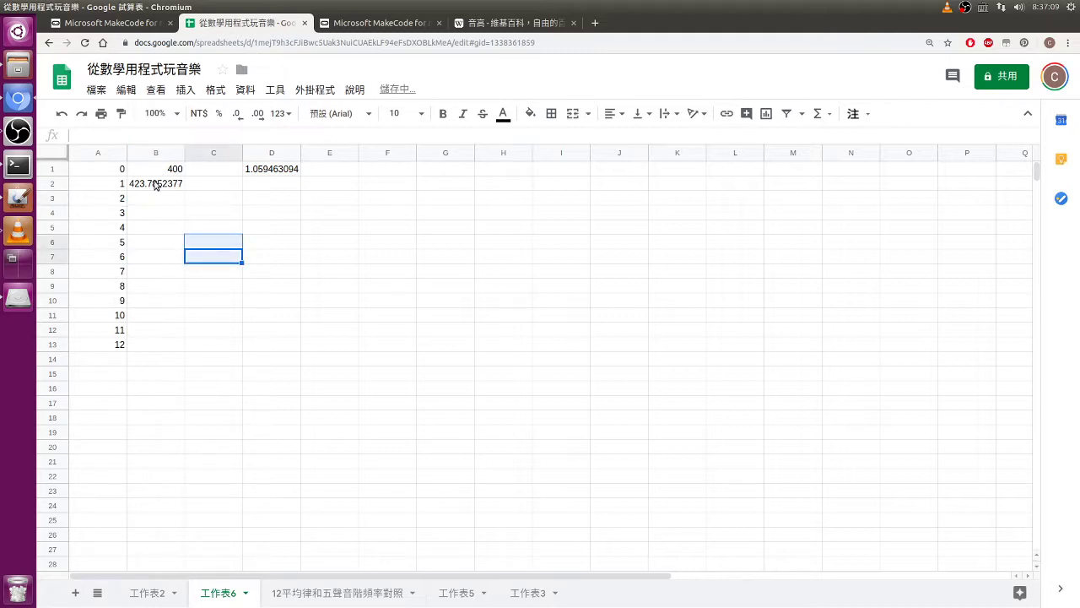
# Fill the B2 formula down through cell B13 to cover all twelve semitones.
pyautogui.click(159, 186)
pyautogui.moveTo(184, 190); pyautogui.dragTo(181, 344)
pyautogui.click(194, 212)
pyautogui.click(172, 184)
pyautogui.click(253, 346)
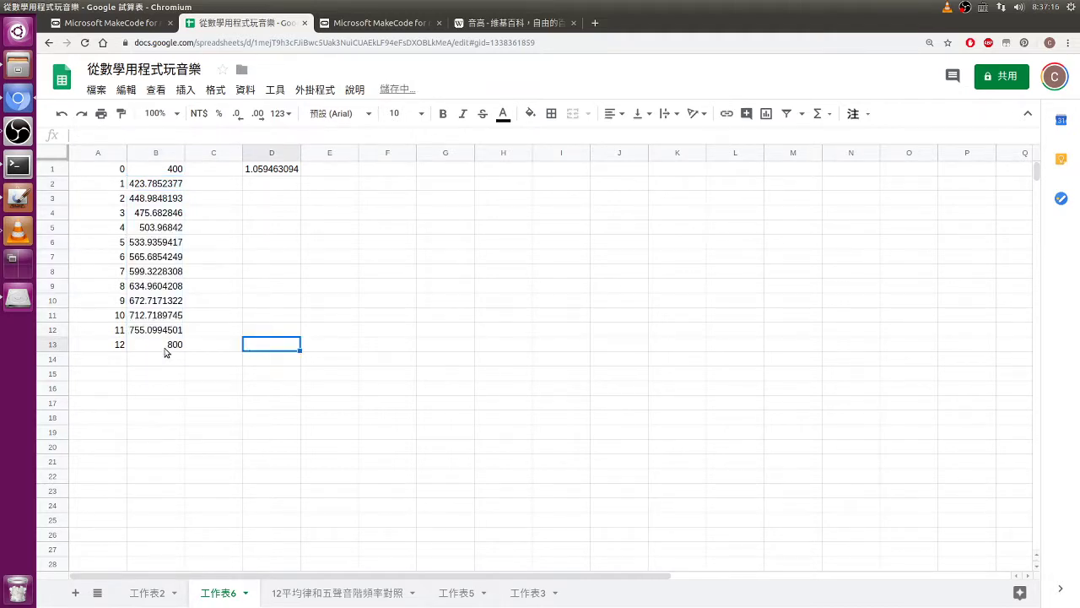
# Format the frequencies in column B to show one decimal place.
pyautogui.click(156, 153)
pyautogui.click(239, 115)
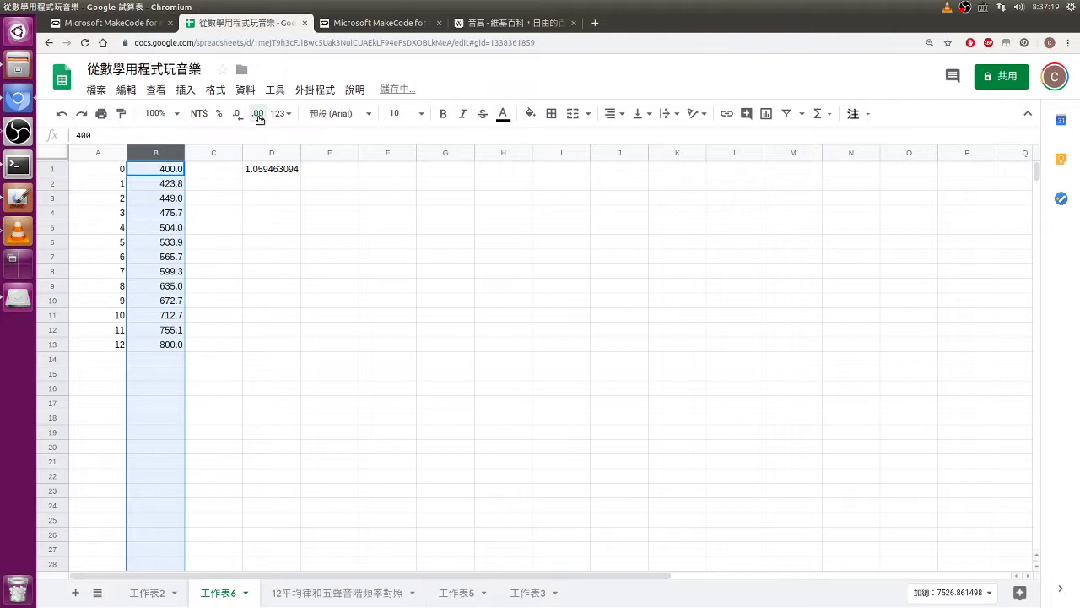
pyautogui.click(240, 116)
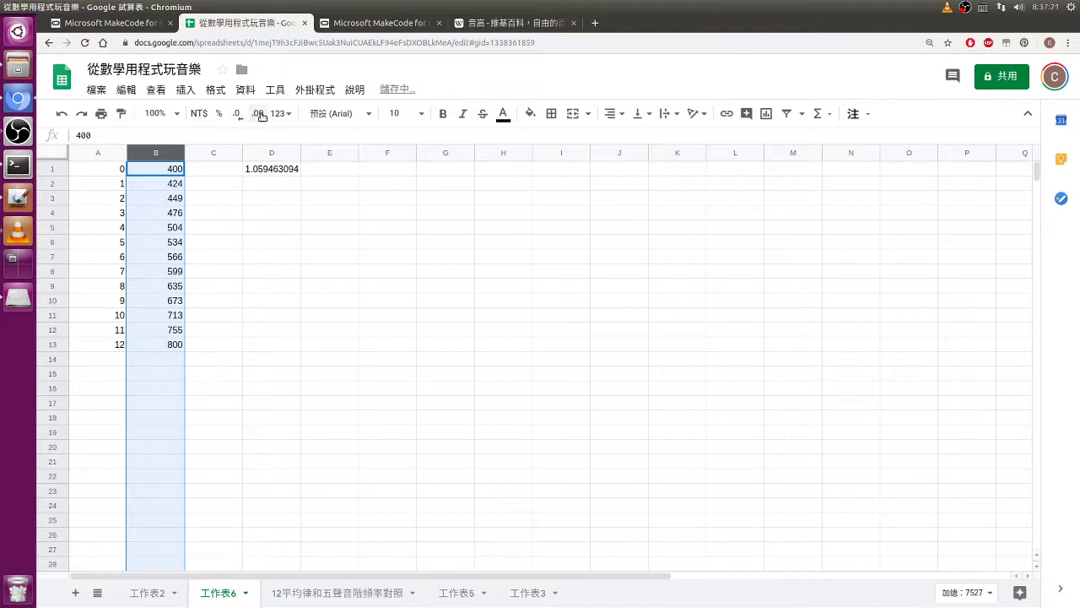
pyautogui.click(258, 115)
pyautogui.click(234, 184)
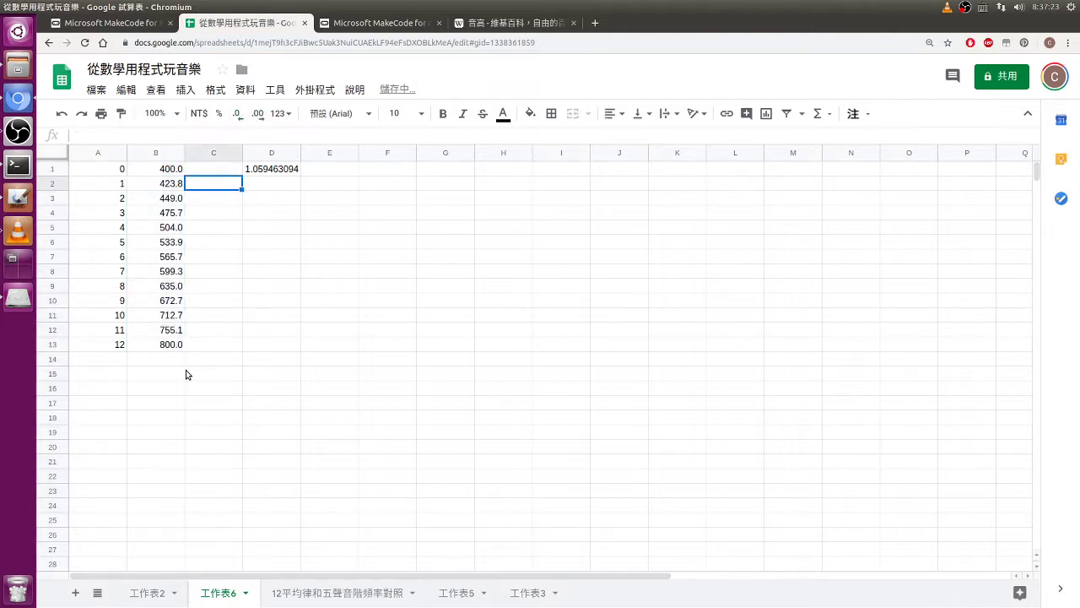
pyautogui.click(158, 172)
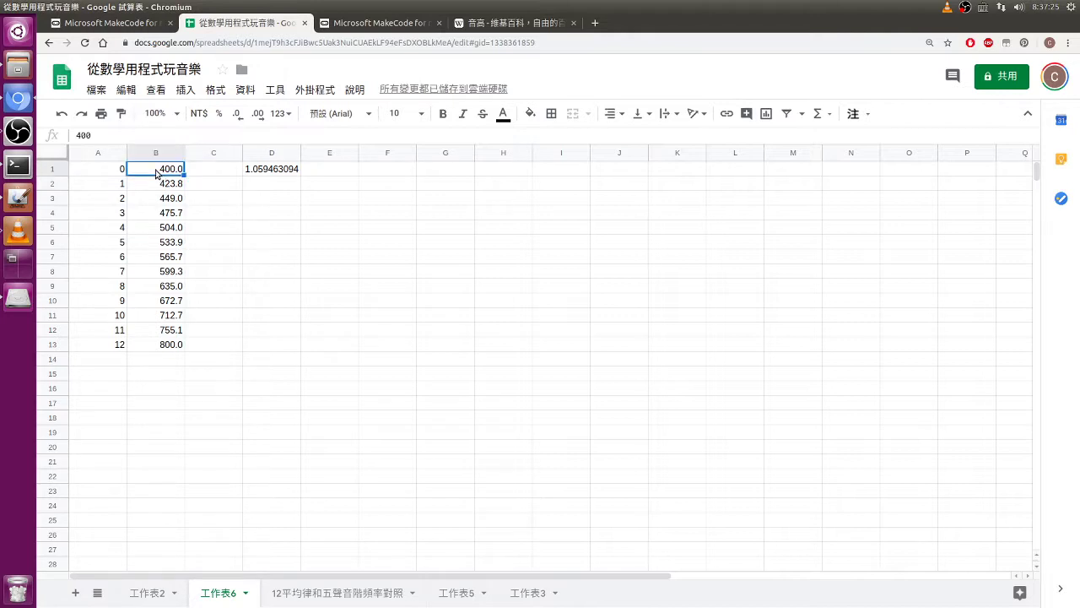
pyautogui.click(160, 189)
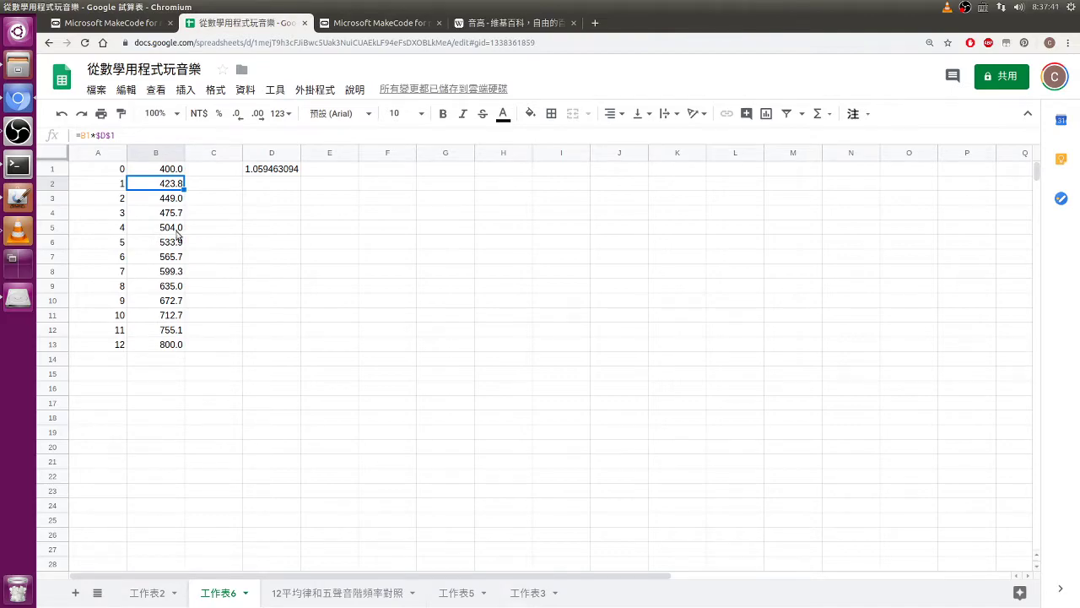
# Switch to the Wikipedia page 音高 and read the 標準音高 section on the standard pitch of A.
pyautogui.click(486, 24)
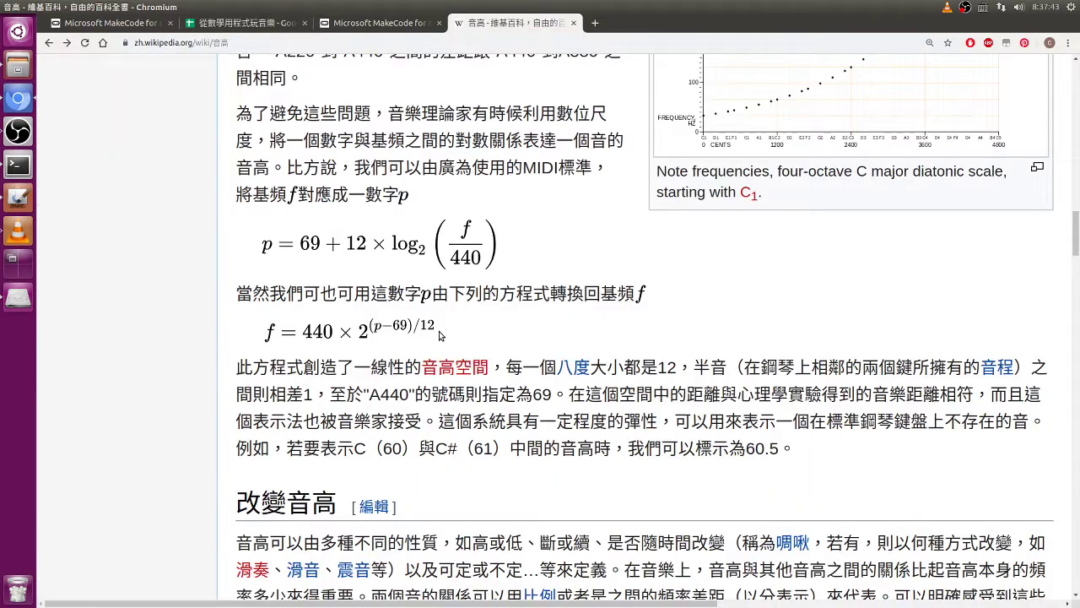
pyautogui.scroll(10, 440, 333)
pyautogui.scroll(2, 439, 331)
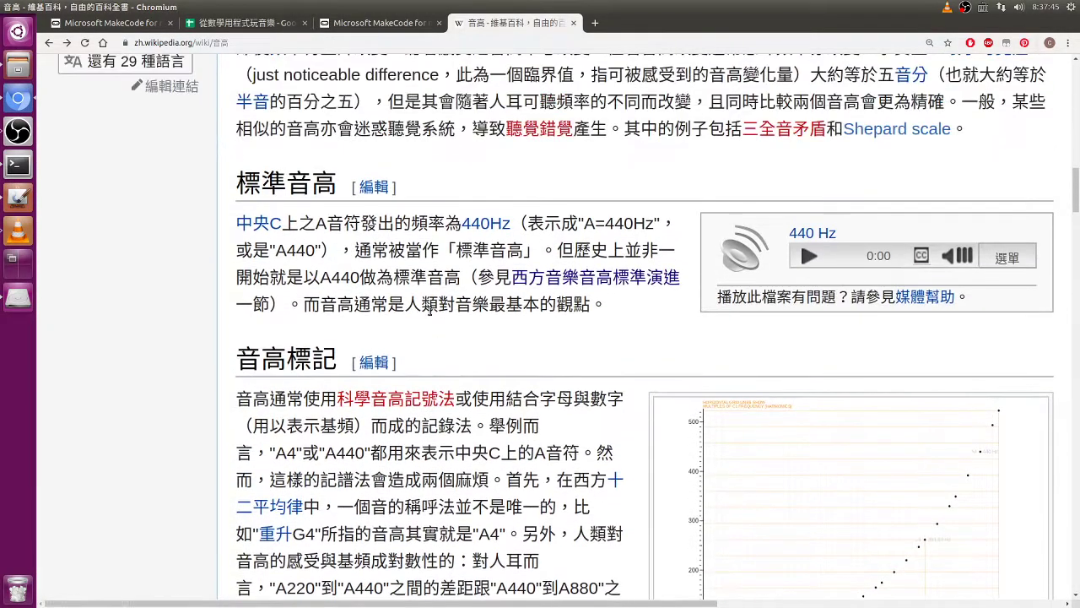
pyautogui.moveTo(237, 183); pyautogui.dragTo(325, 183)
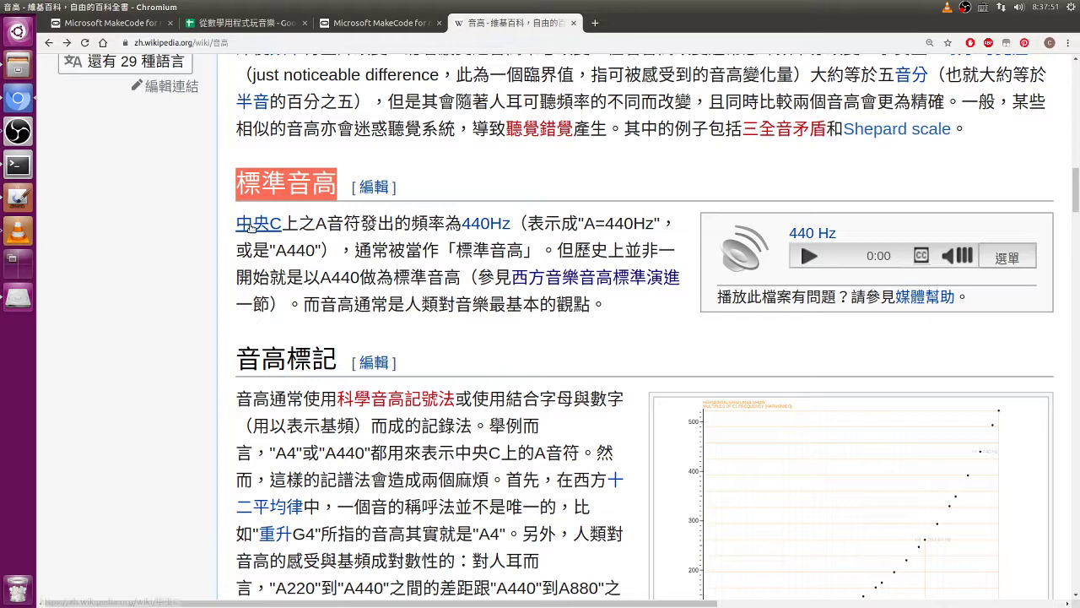
pyautogui.click(331, 225)
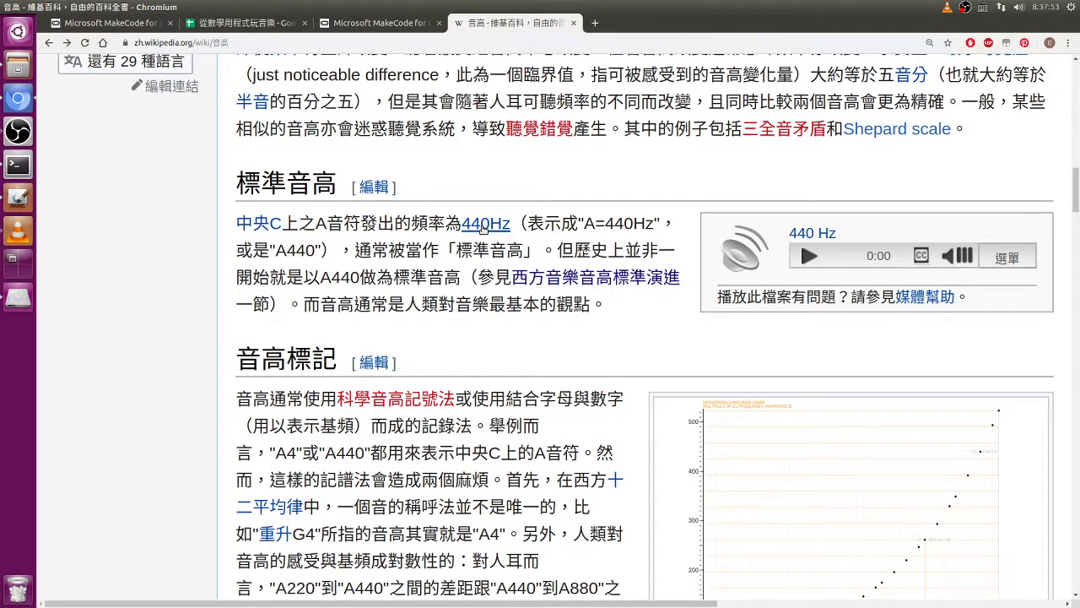
# Return to the Google Sheets spreadsheet and enter the standard pitch 440 in cell G8.
pyautogui.click(257, 26)
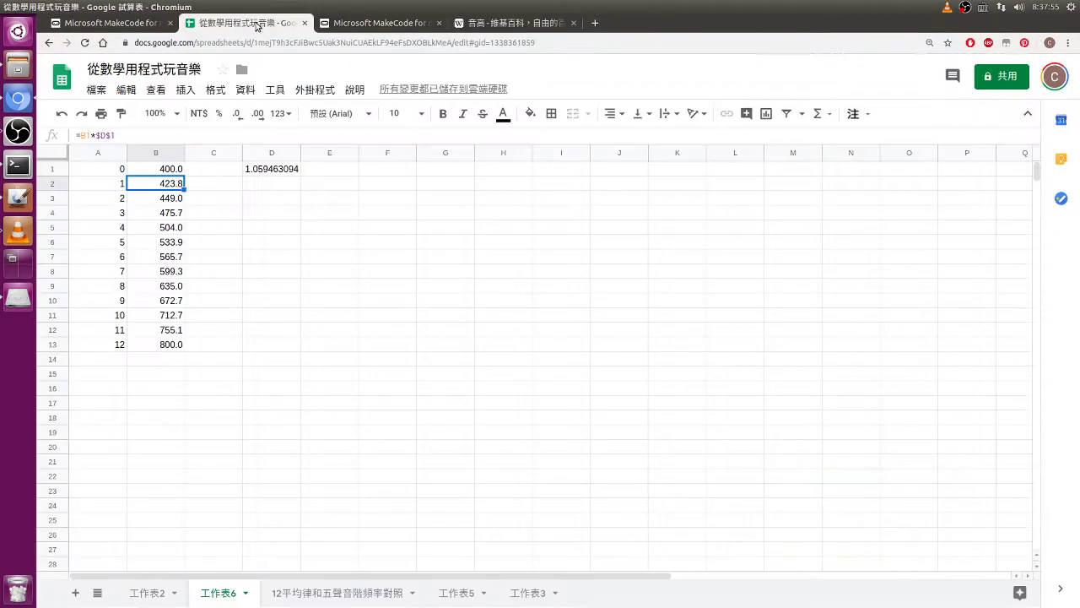
pyautogui.click(221, 273)
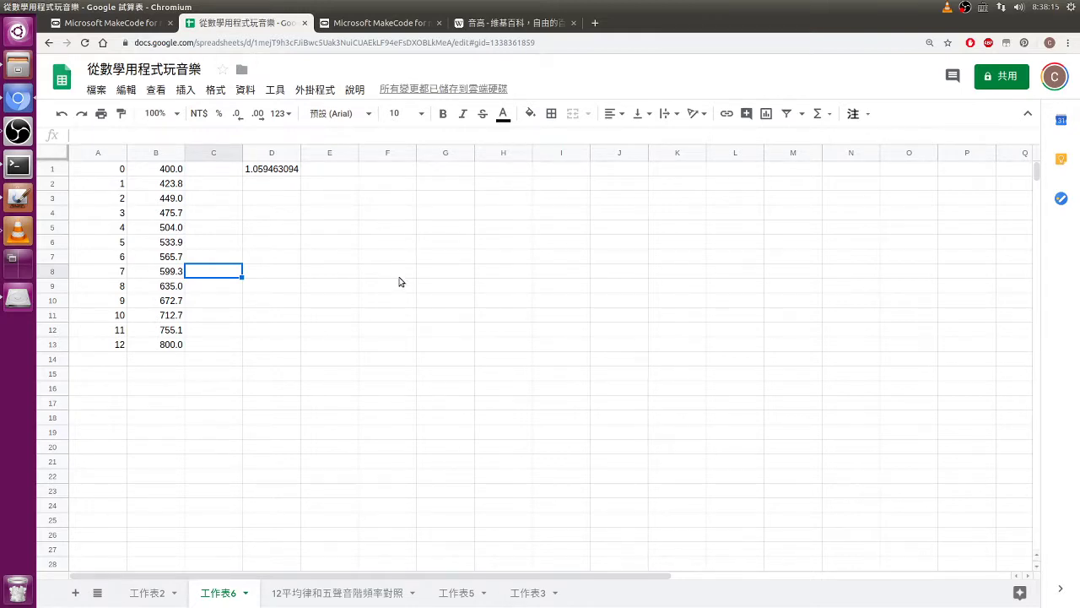
pyautogui.click(433, 273)
pyautogui.write('440')
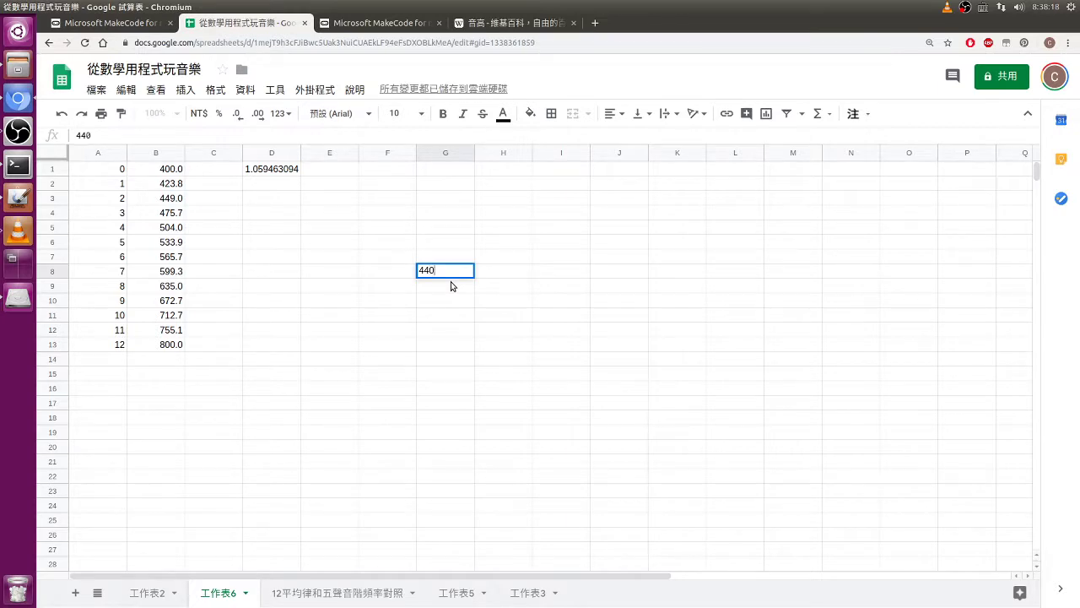
pyautogui.press('Return')
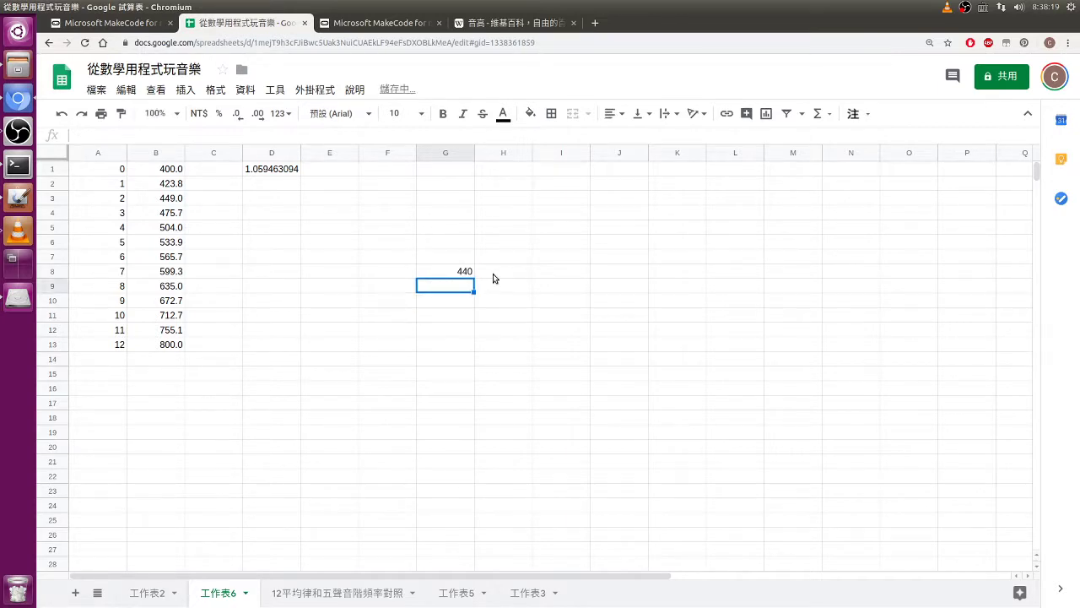
# Label the 440 entry as 中音6 in the adjacent cell F8.
pyautogui.click(404, 272)
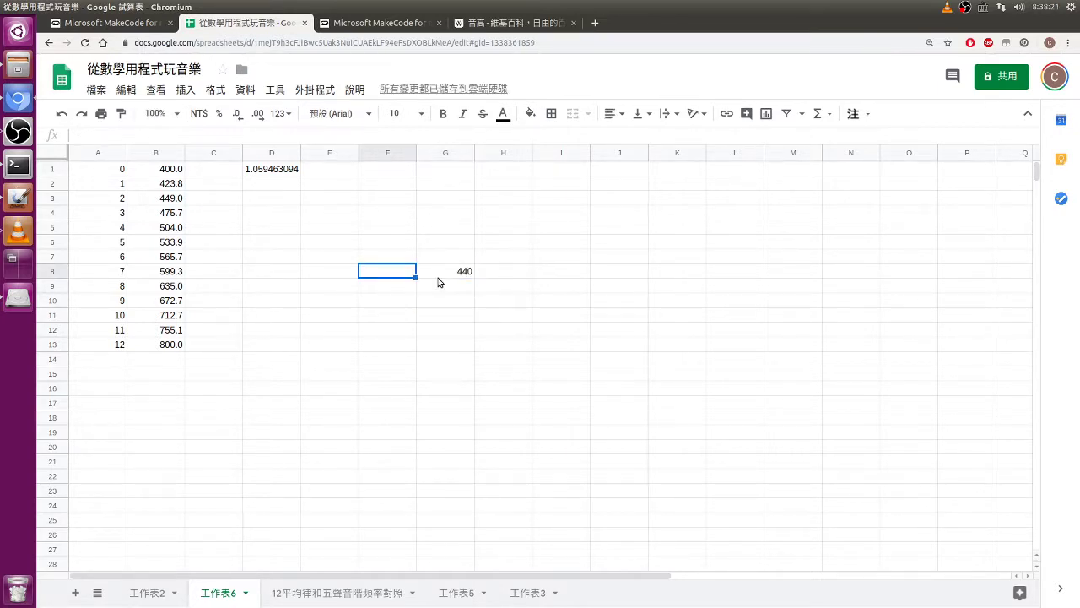
pyautogui.write('j5/')
pyautogui.write('中音')
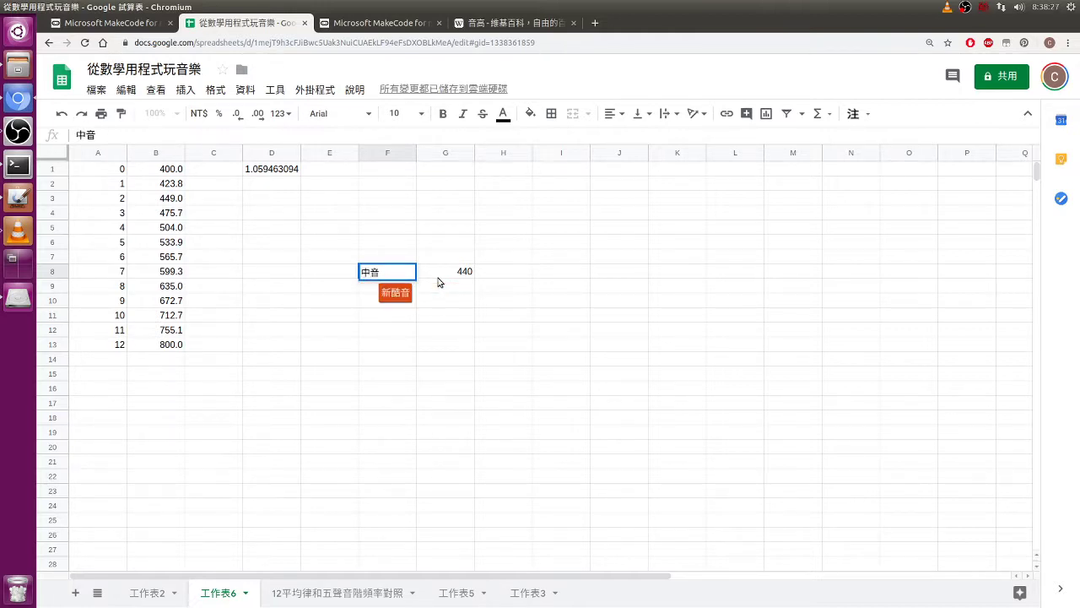
pyautogui.write('1')
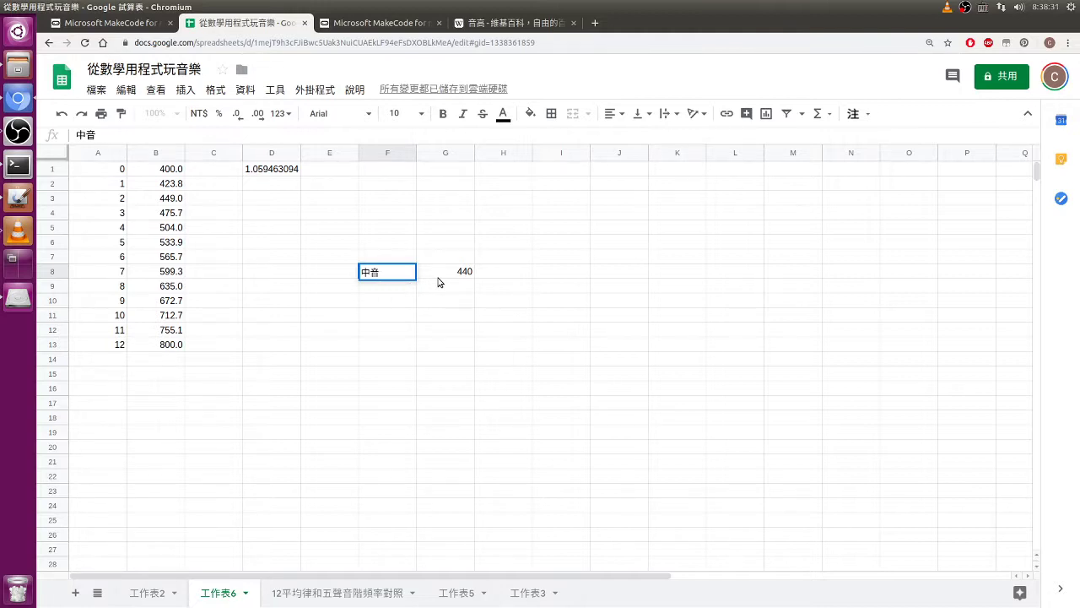
pyautogui.press('Return')
pyautogui.press('Up')
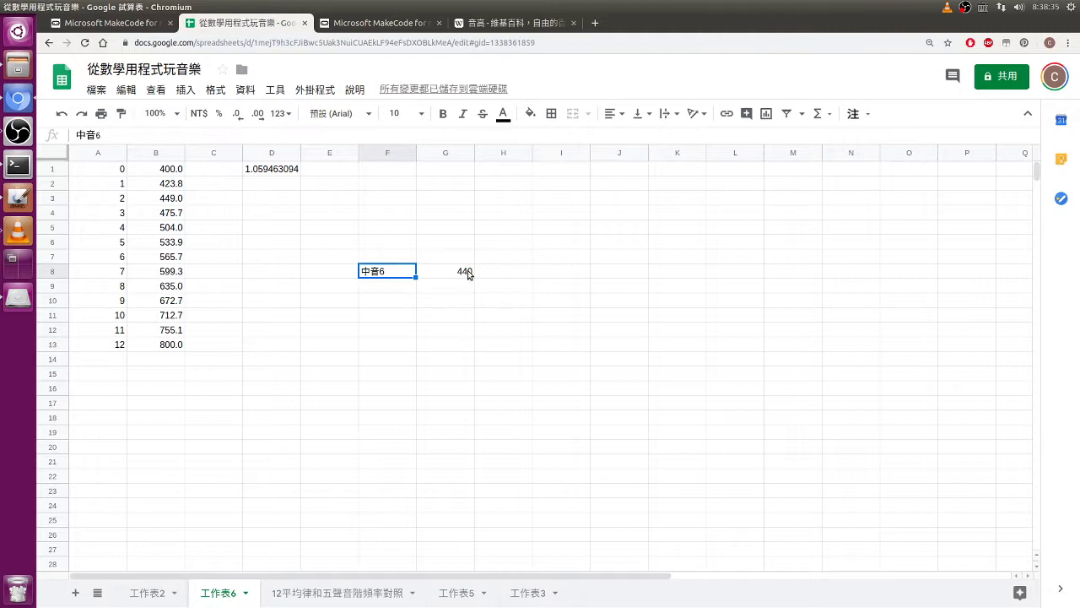
pyautogui.click(464, 254)
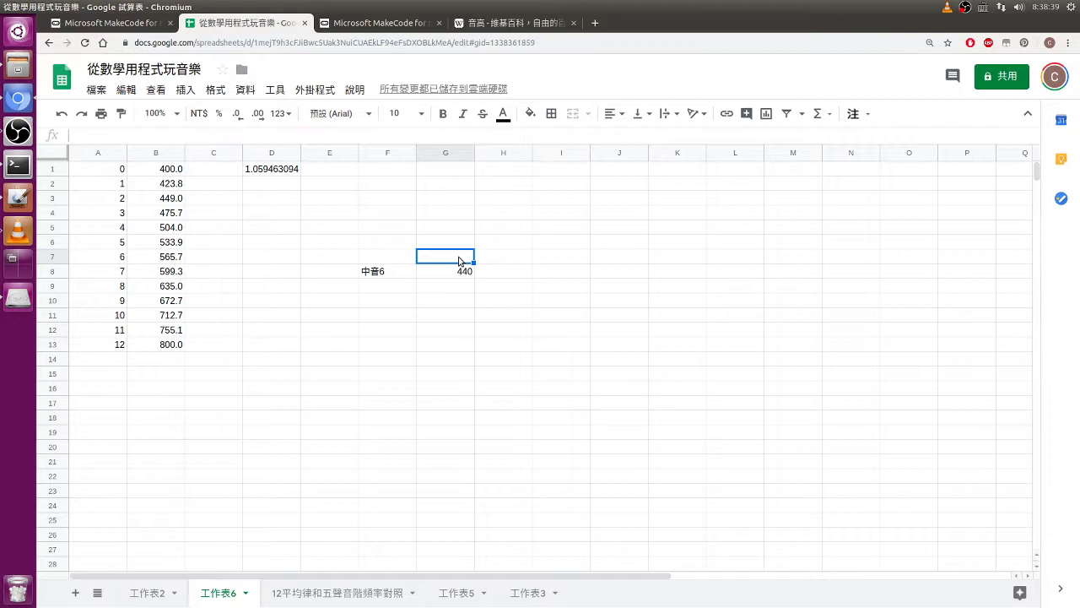
# Insert an empty column between the 中音6 label in column F and the 440 entry in column G.
pyautogui.rightClick(448, 153)
pyautogui.click(490, 209)
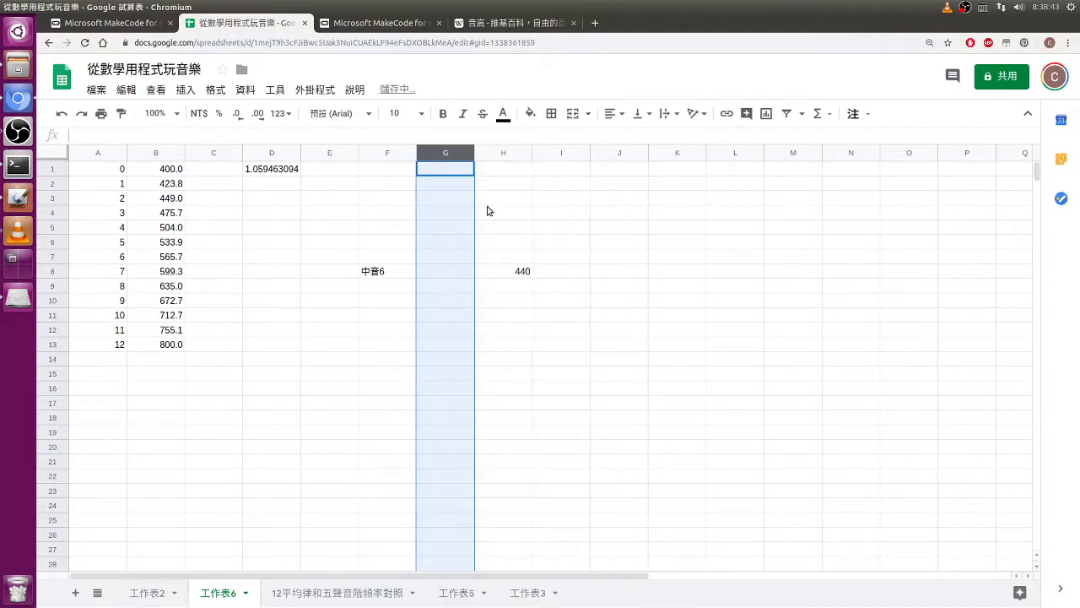
pyautogui.moveTo(445, 300); pyautogui.dragTo(446, 285)
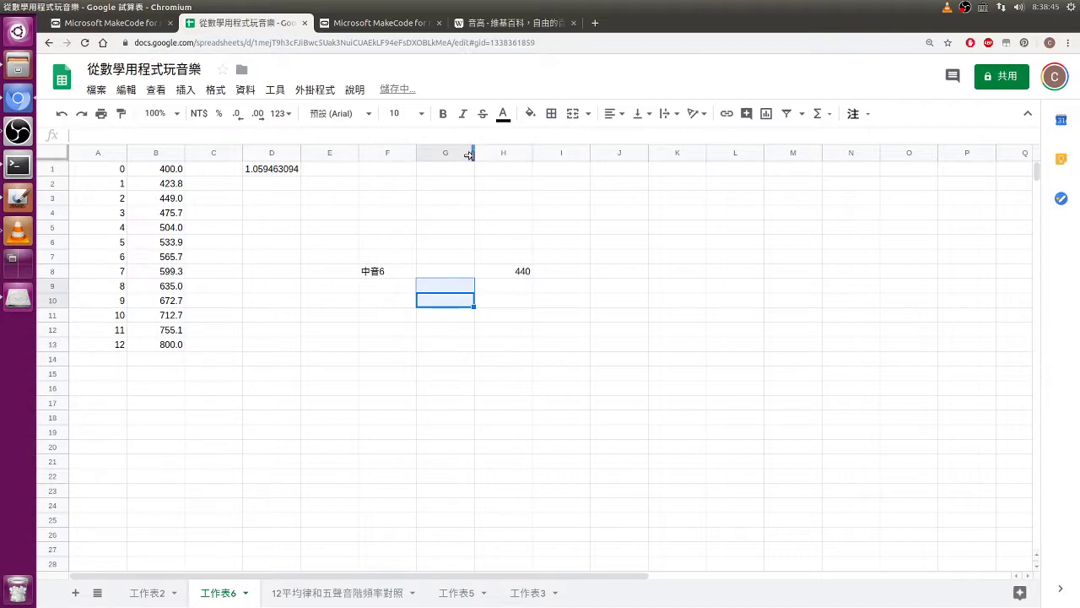
# Switch to the Wikipedia page 音高 and search Google for the term MIDI標準 found in its 音高標記 section.
pyautogui.click(522, 27)
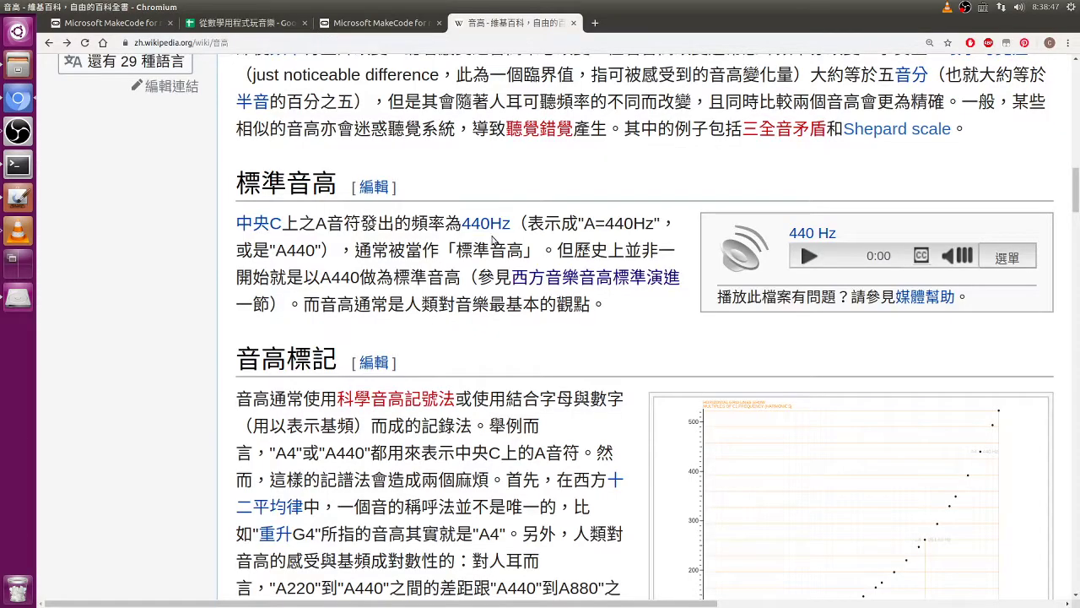
pyautogui.scroll(-3, 462, 276)
pyautogui.scroll(3, 456, 297)
pyautogui.scroll(-9, 453, 291)
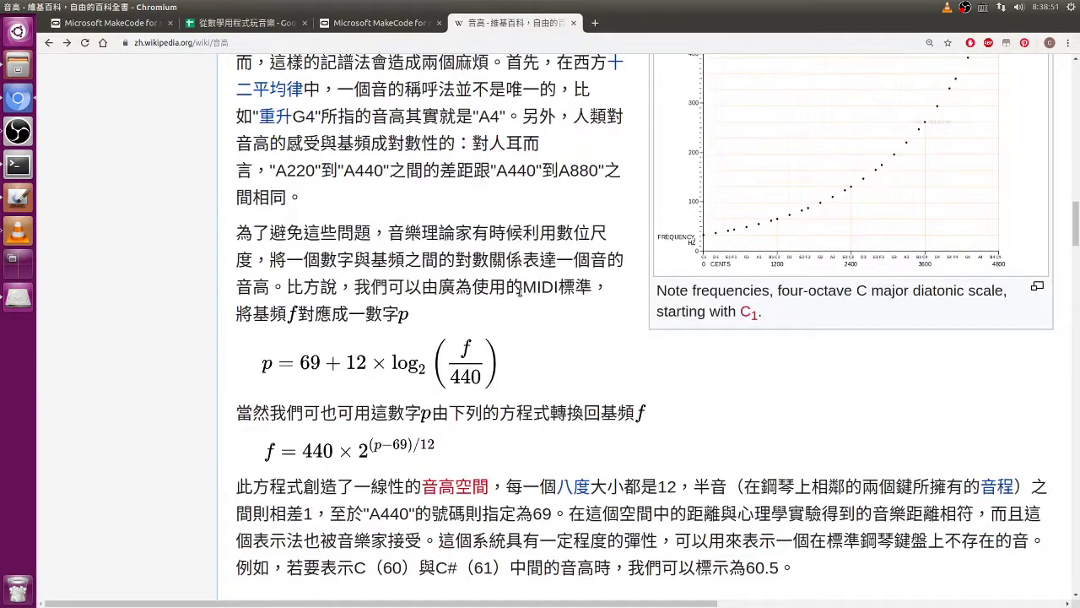
pyautogui.moveTo(522, 288); pyautogui.dragTo(588, 287)
pyautogui.rightClick(588, 287)
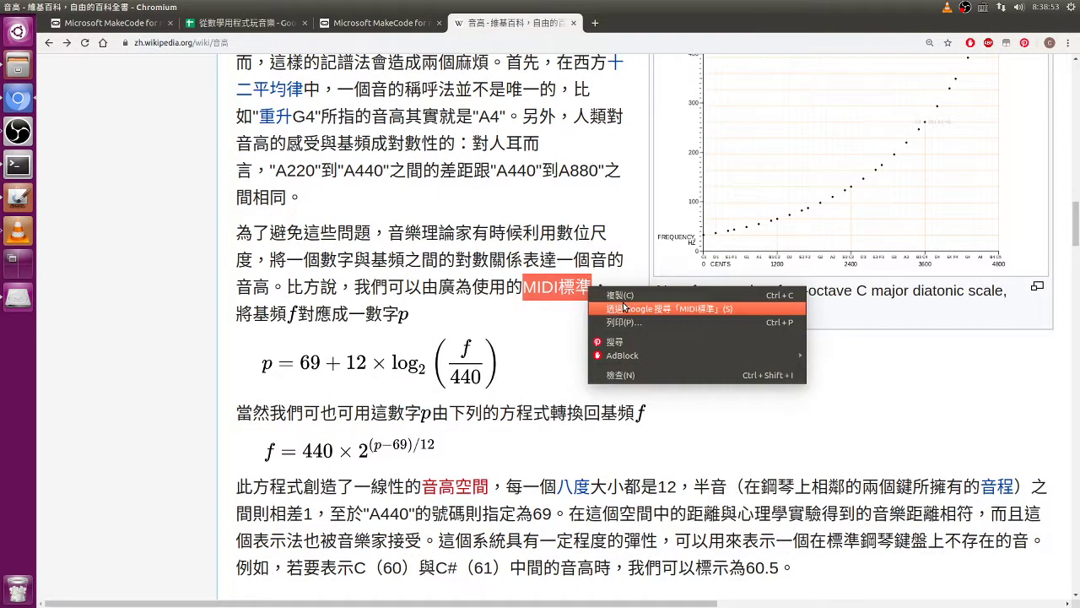
pyautogui.click(624, 308)
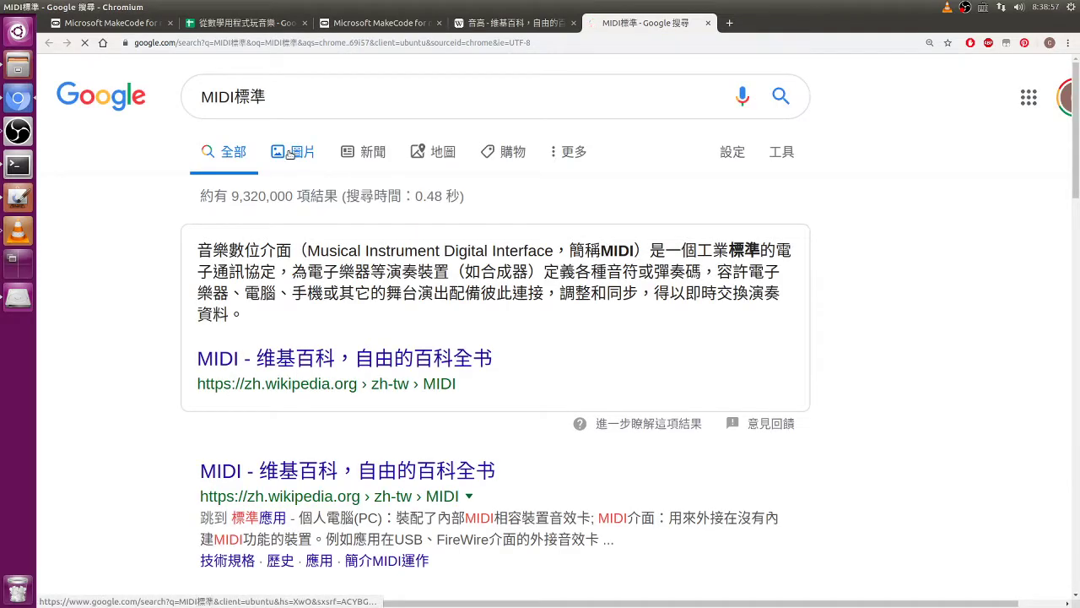
# Look through the image results and the web results for MIDI標準.
pyautogui.click(288, 153)
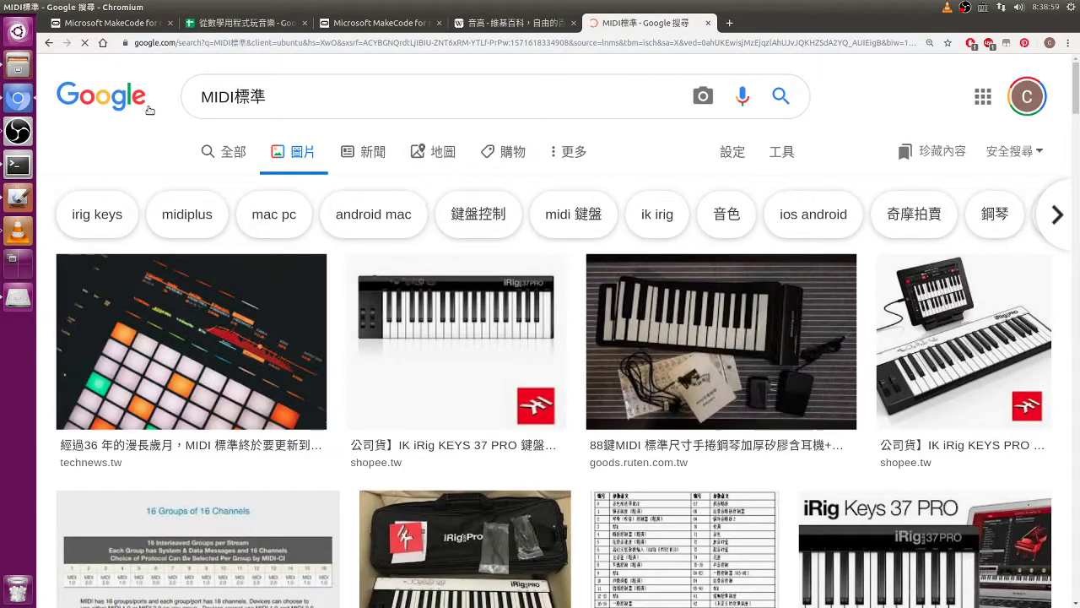
pyautogui.click(45, 43)
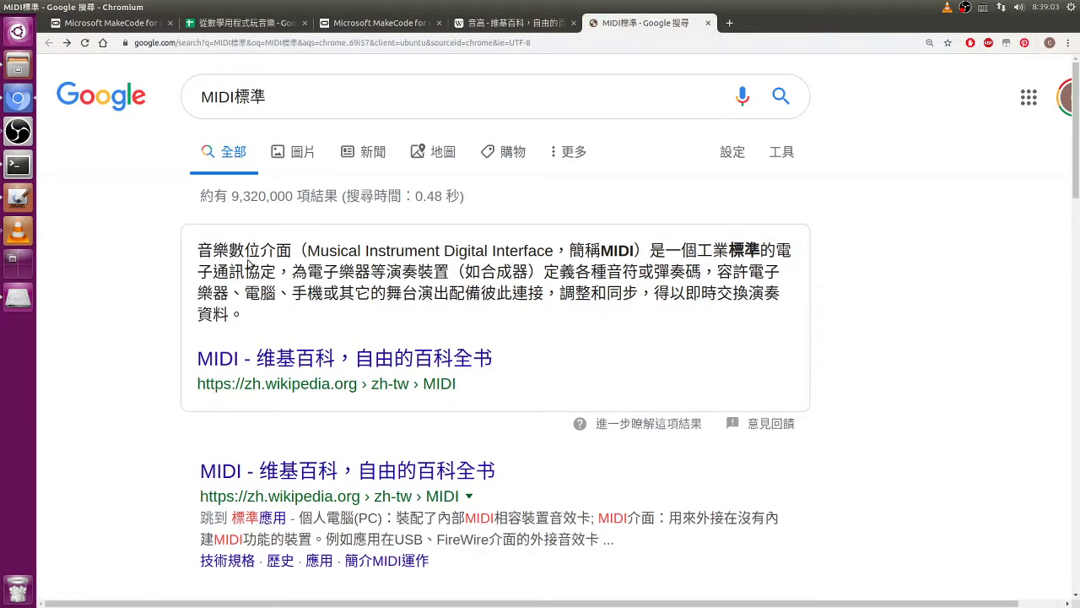
pyautogui.scroll(-4, 391, 396)
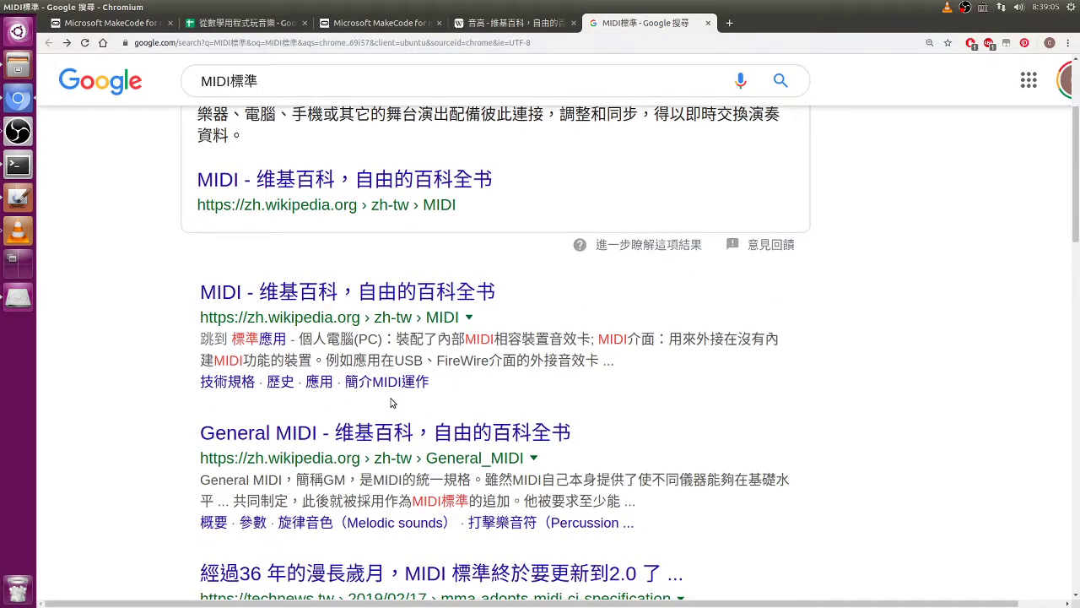
pyautogui.scroll(-3, 391, 403)
pyautogui.scroll(7, 391, 402)
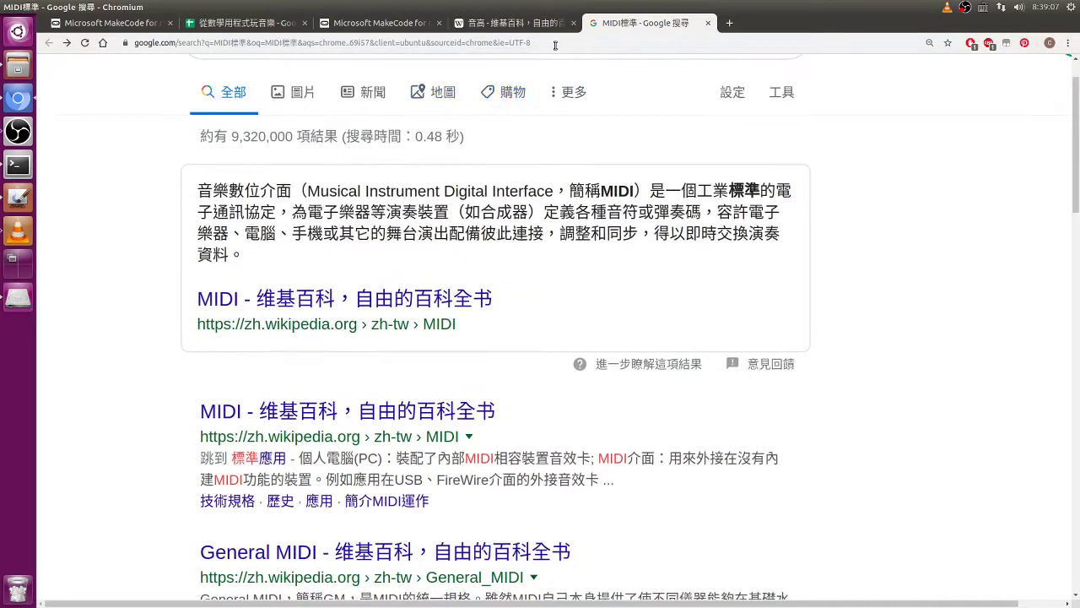
# Change the Google search to midi keyboard and show its image results.
pyautogui.moveTo(236, 93); pyautogui.dragTo(385, 107)
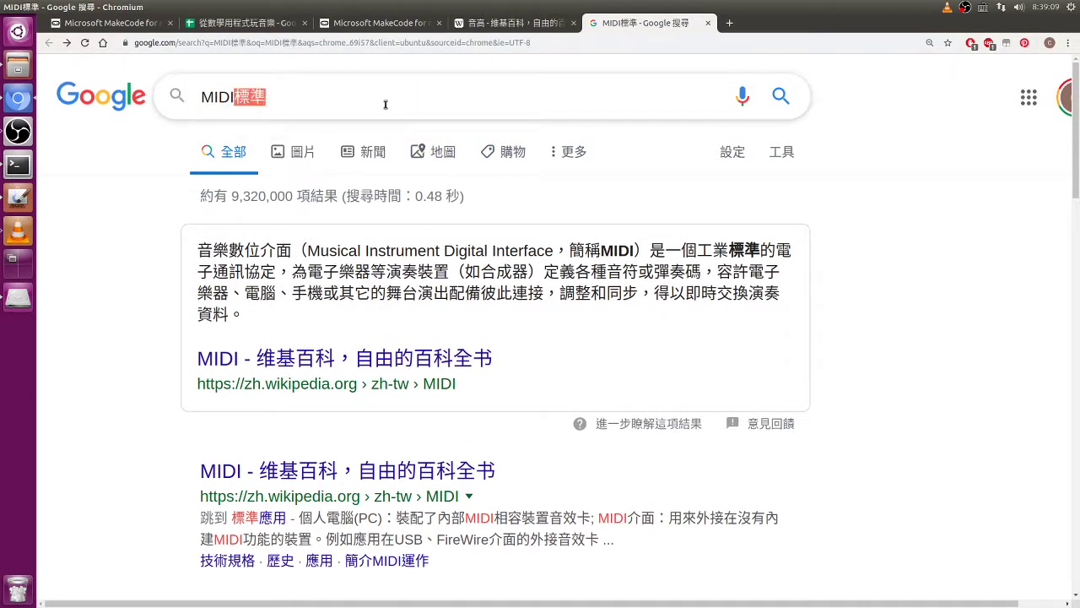
pyautogui.write('ke')
pyautogui.press('shift')
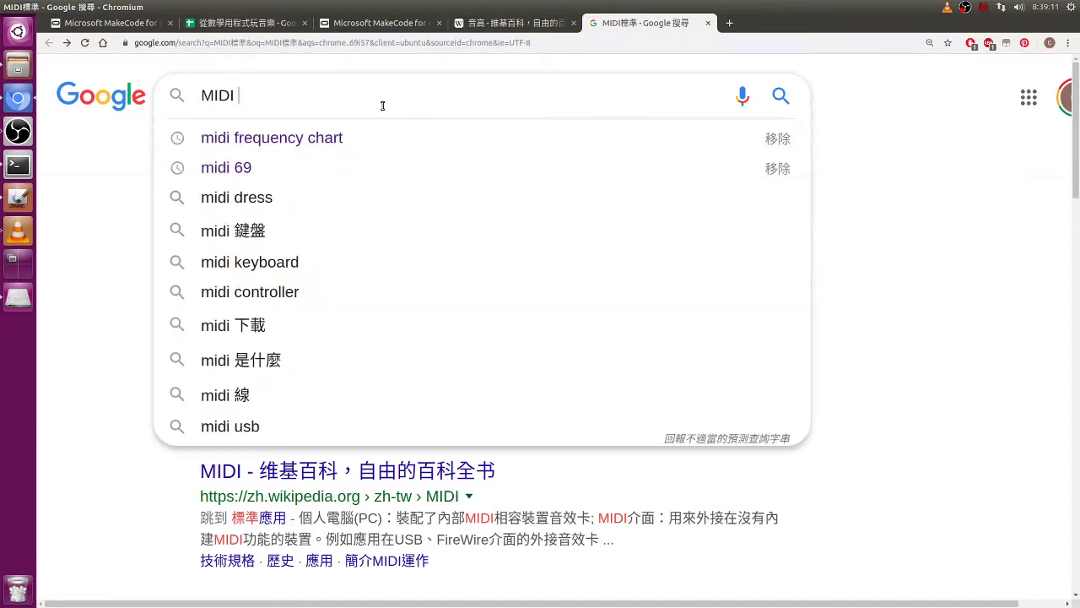
pyautogui.press('Down')
pyautogui.press('Return')
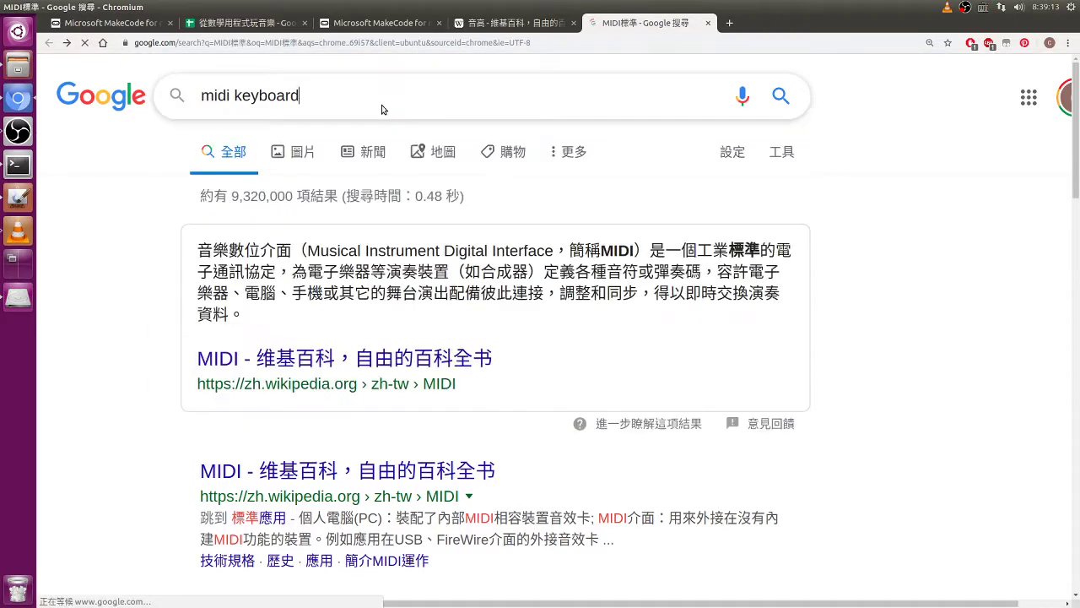
pyautogui.click(305, 152)
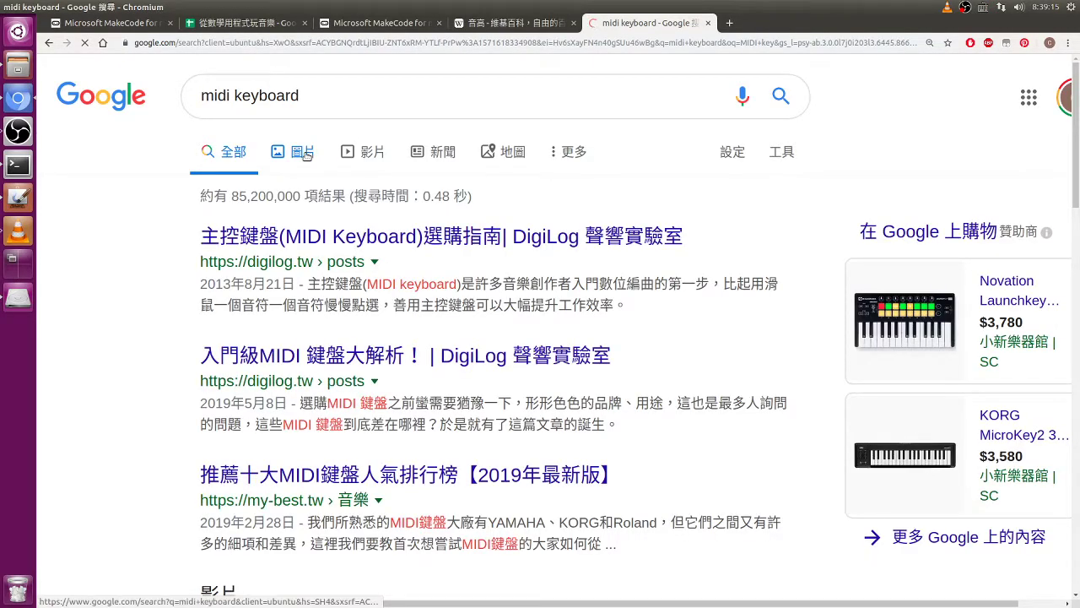
# Change the image search to midi tone.
pyautogui.doubleClick(270, 99)
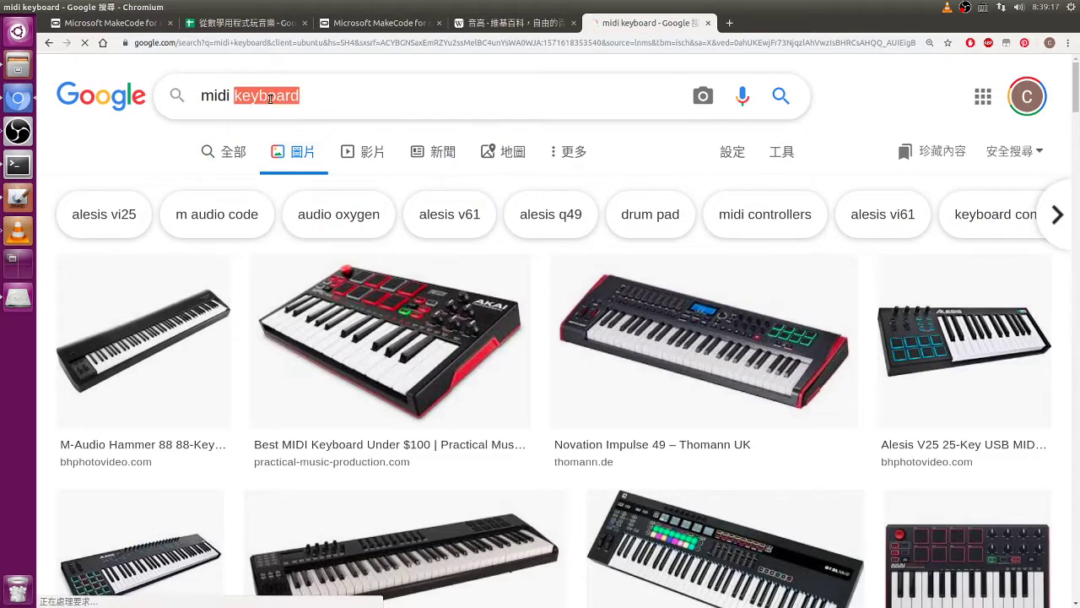
pyautogui.write('tone')
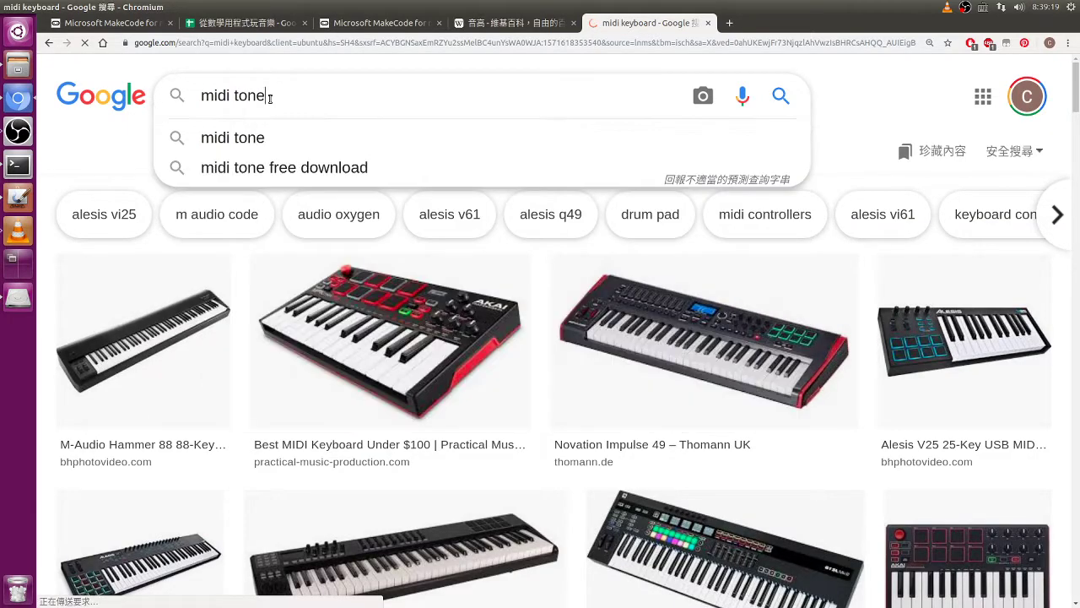
pyautogui.press('Return')
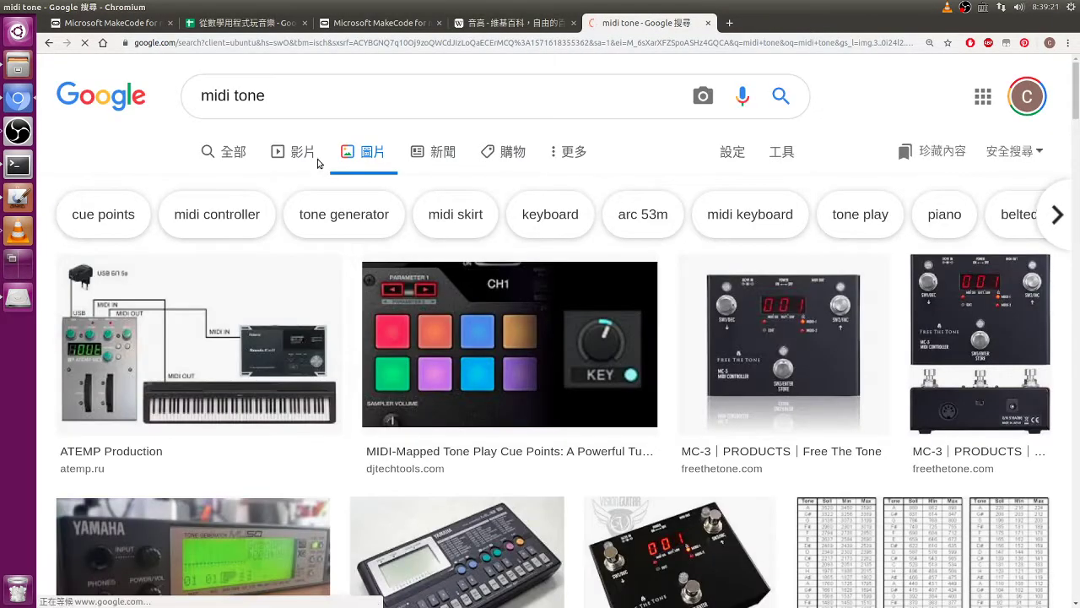
# Search images for midi frequency chart and open the UNSW chart of note names, MIDI numbers and frequencies.
pyautogui.doubleClick(256, 99)
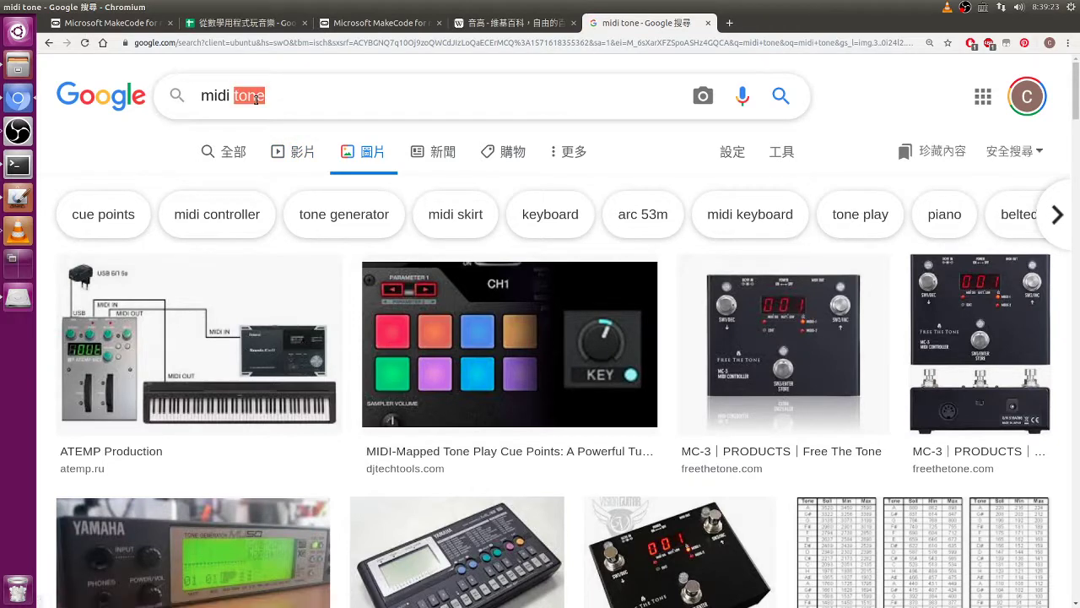
pyautogui.write('fre')
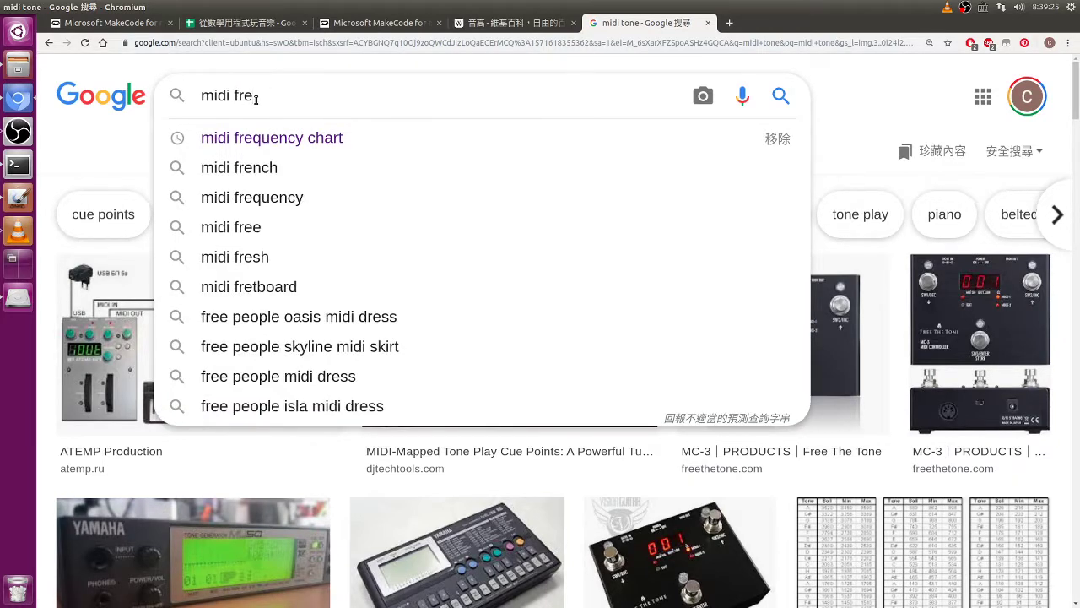
pyautogui.press('Down')
pyautogui.press('Return')
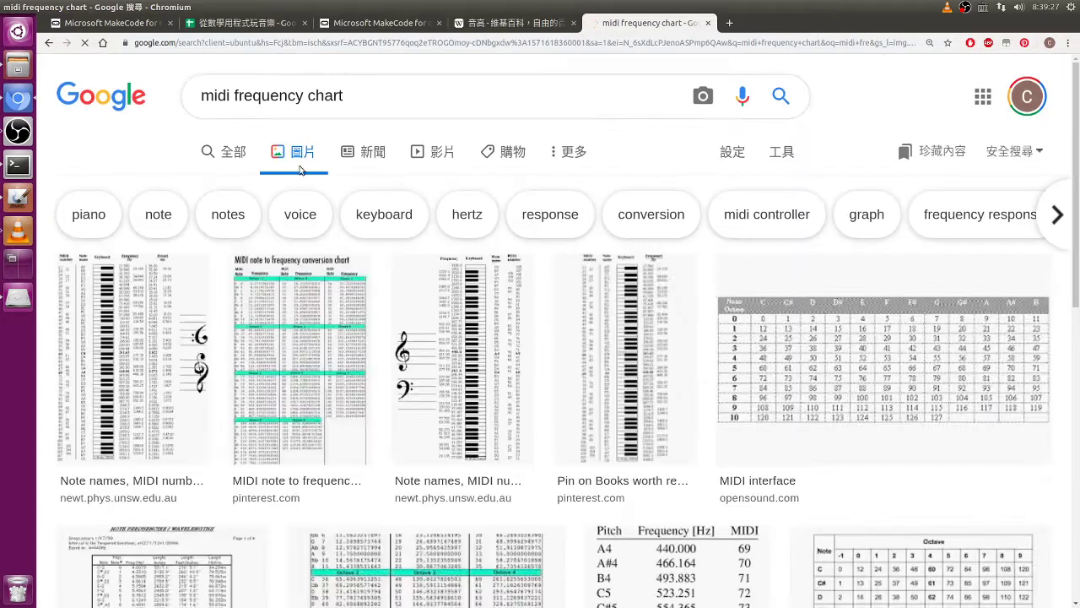
pyautogui.click(83, 340)
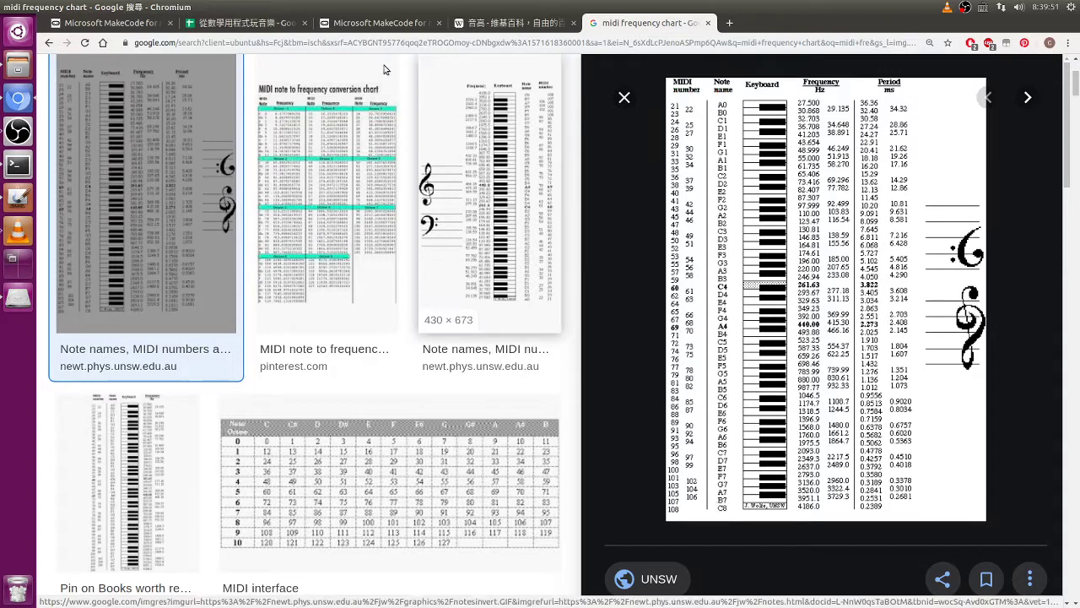
# Return to the Google Sheets spreadsheet and enter MIDI number 69 in cell G8 beside 中音6.
pyautogui.click(276, 25)
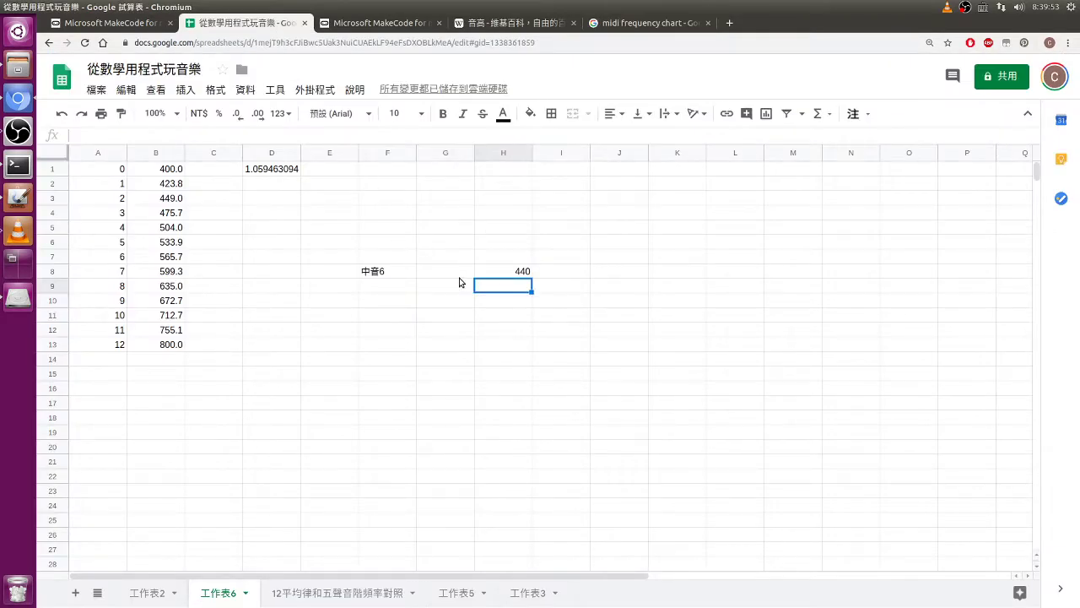
pyautogui.click(464, 273)
pyautogui.write('69')
pyautogui.press('Return')
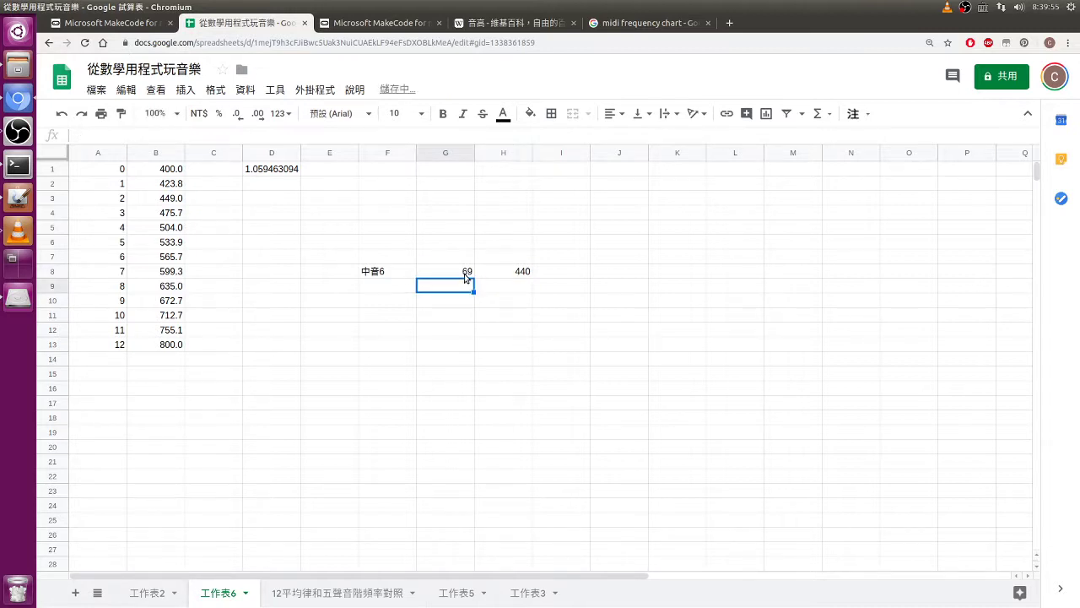
# Enter the neighbouring MIDI numbers, 68 in cell G7 and 70 in cell G9.
pyautogui.press('Up')
pyautogui.press('Up')
pyautogui.write('68')
pyautogui.press('Return')
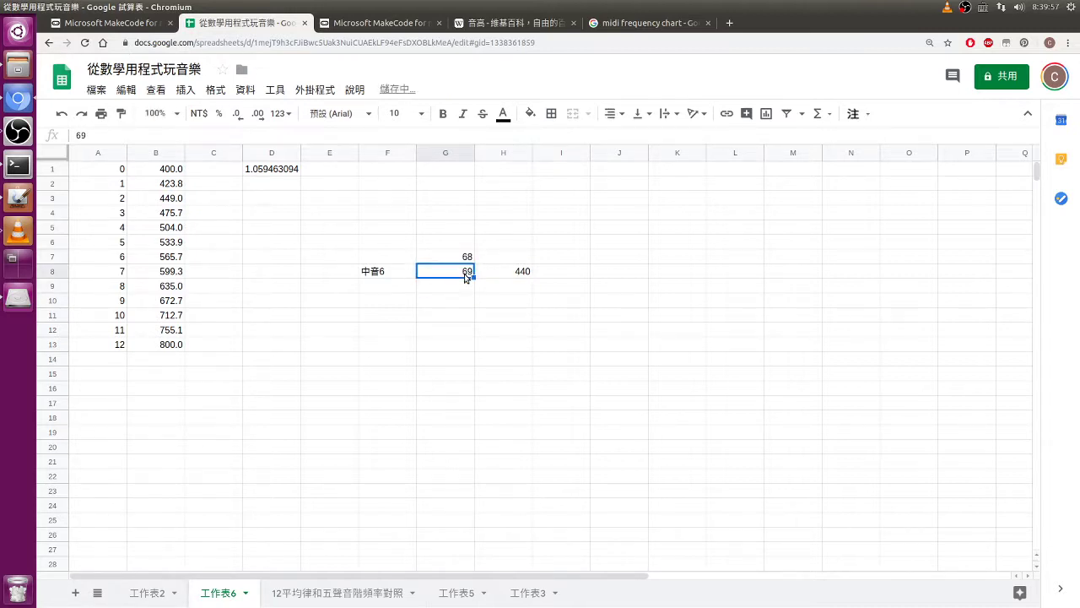
pyautogui.press('Down')
pyautogui.press('Down')
pyautogui.press('Up')
pyautogui.write('6')
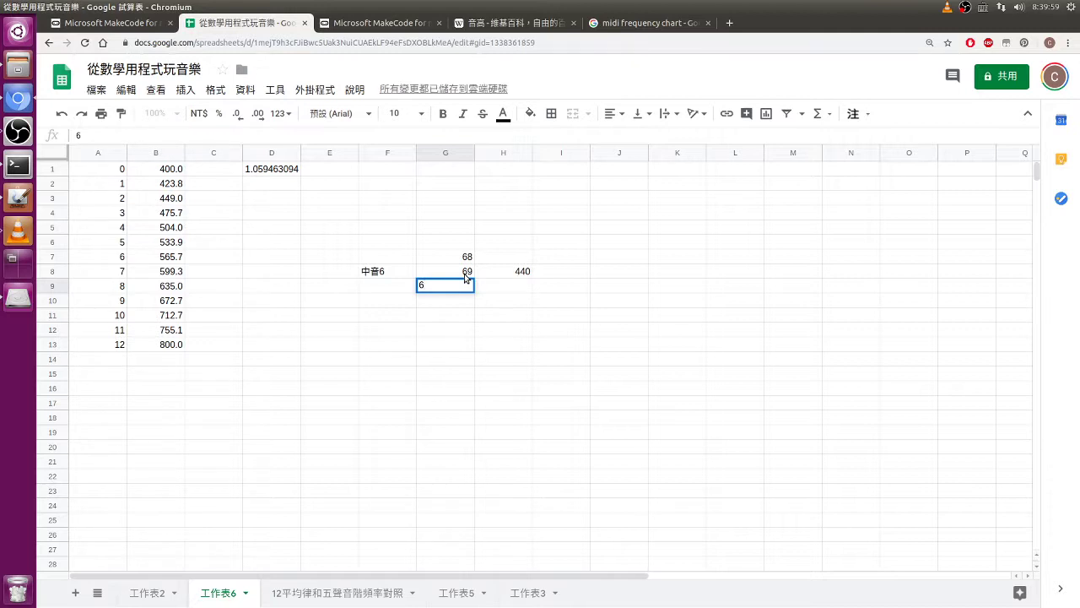
pyautogui.write('70')
pyautogui.press('Return')
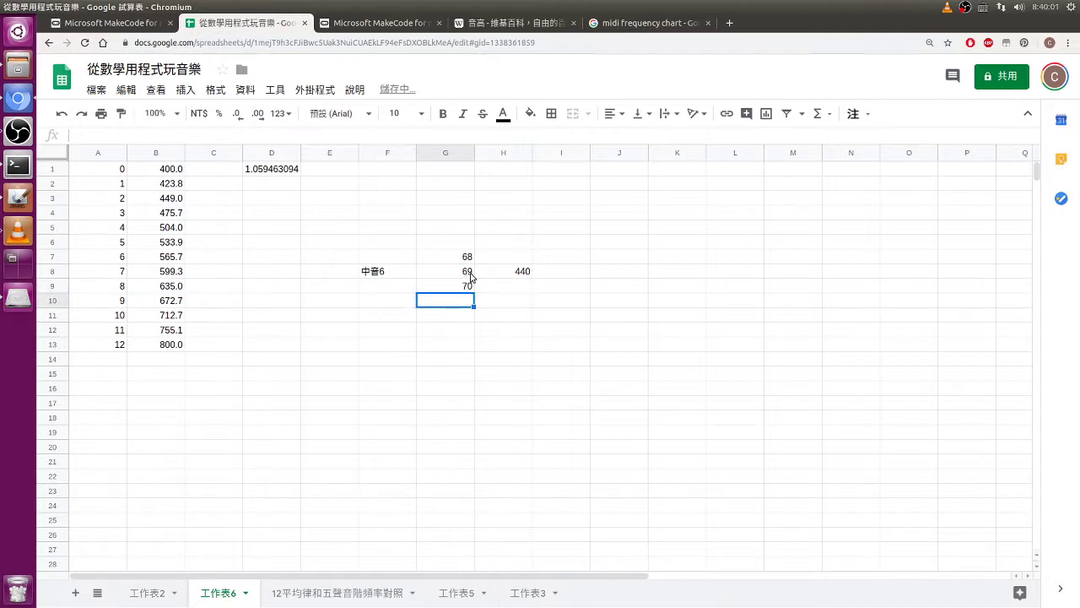
# Insert an empty column between the MIDI numbers in column G and the 440 entry in column H.
pyautogui.click(516, 257)
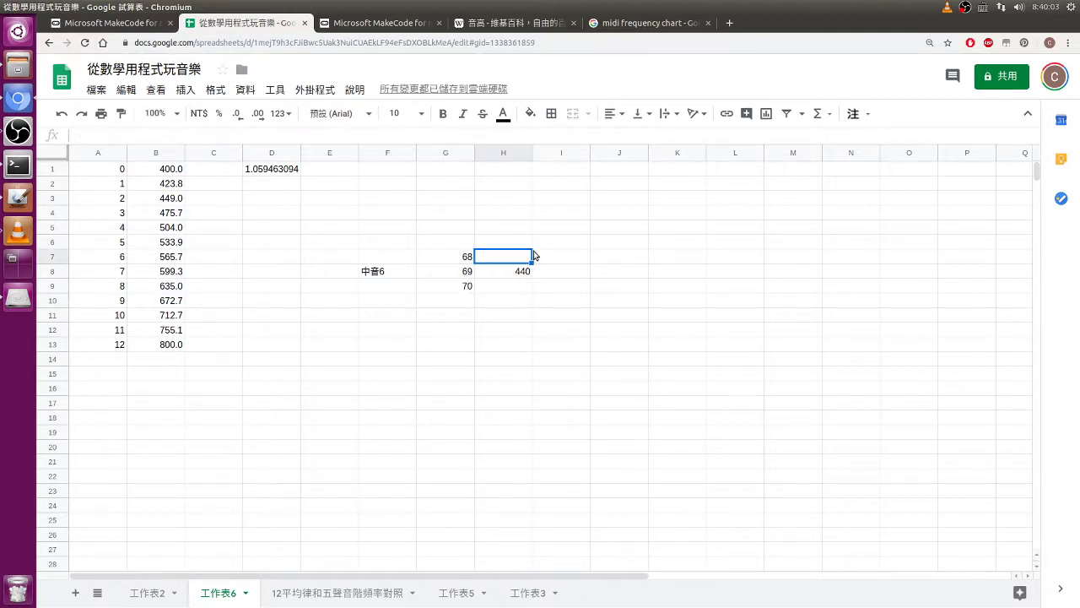
pyautogui.click(465, 258)
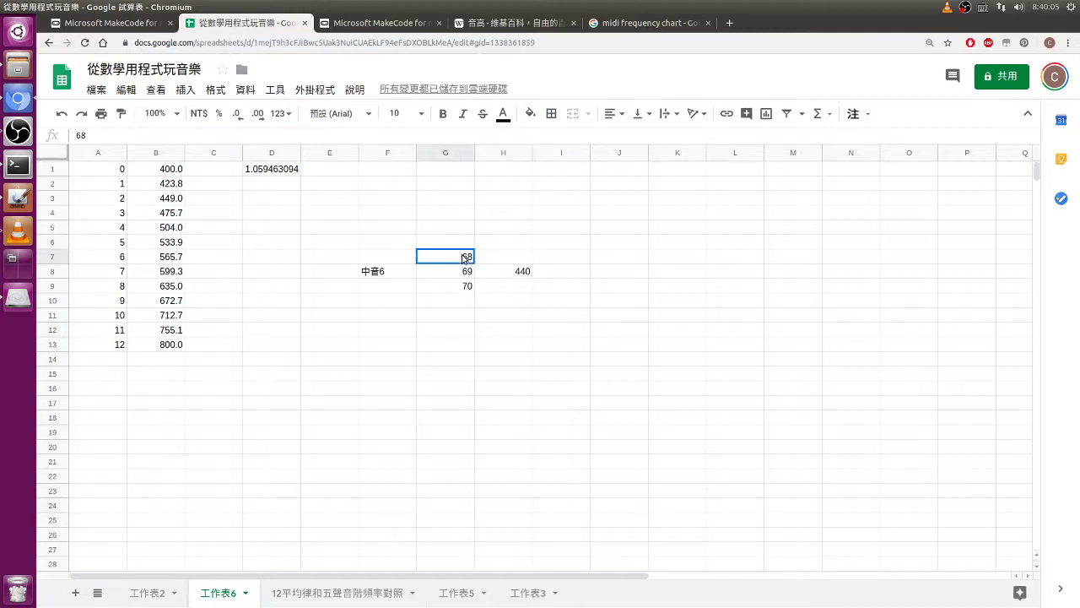
pyautogui.click(467, 272)
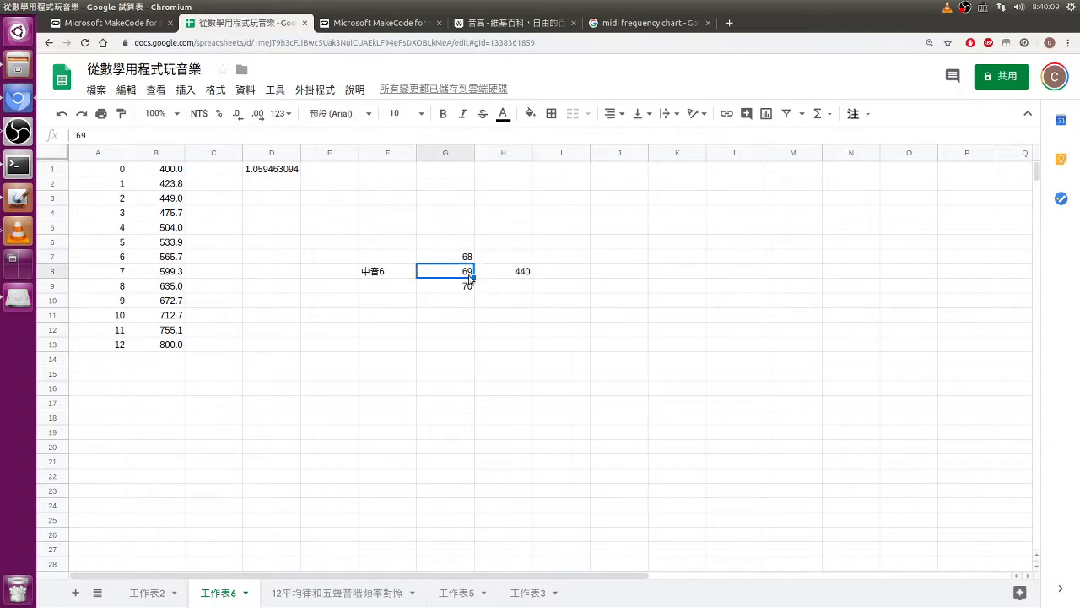
pyautogui.click(524, 272)
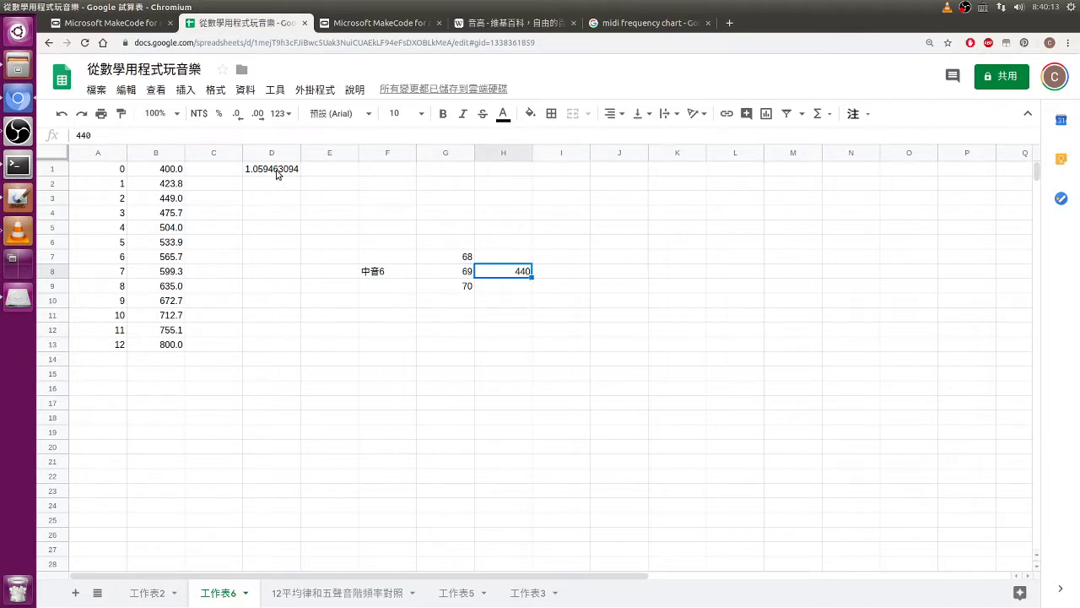
pyautogui.click(513, 256)
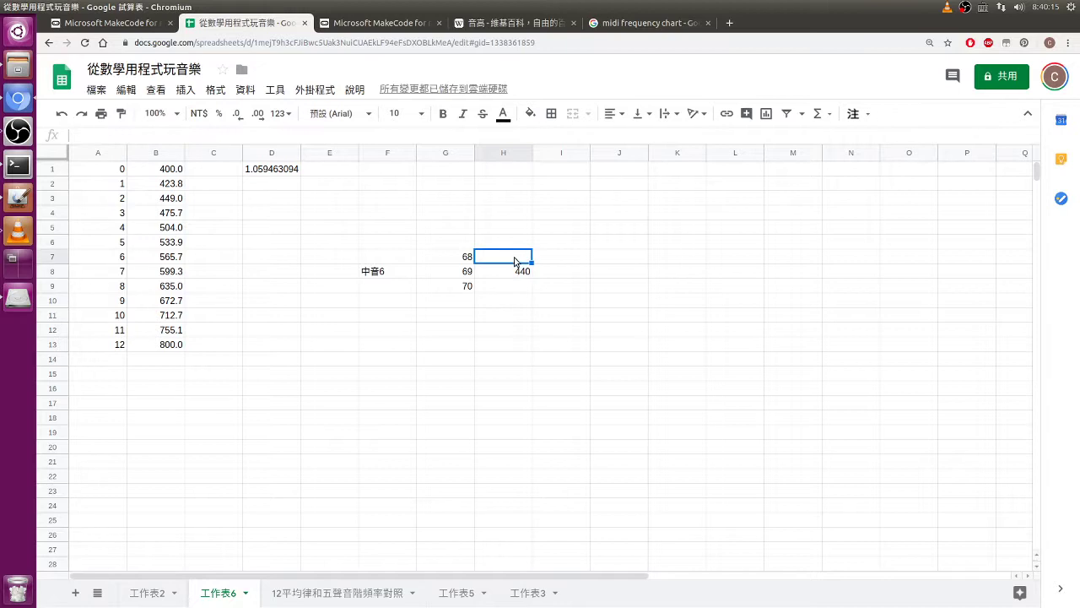
pyautogui.rightClick(507, 153)
pyautogui.click(528, 207)
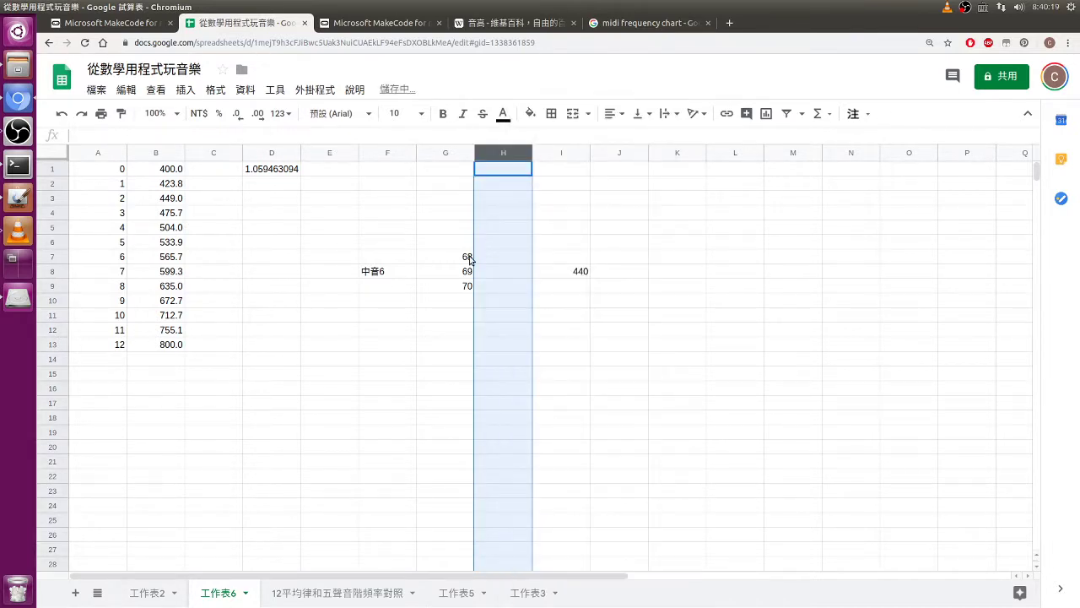
pyautogui.click(469, 269)
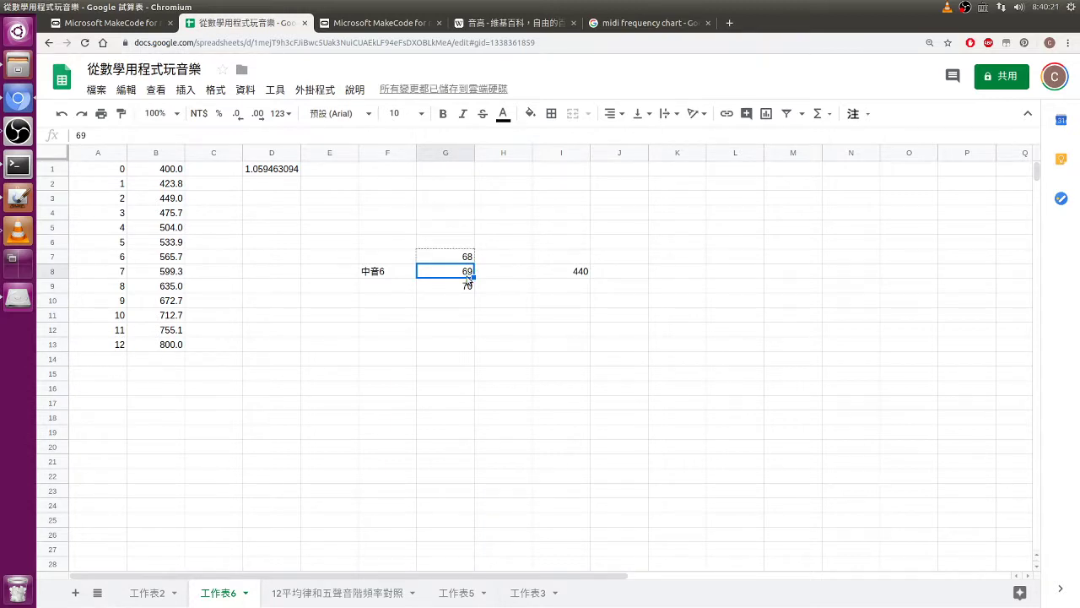
pyautogui.moveTo(474, 277); pyautogui.dragTo(469, 288)
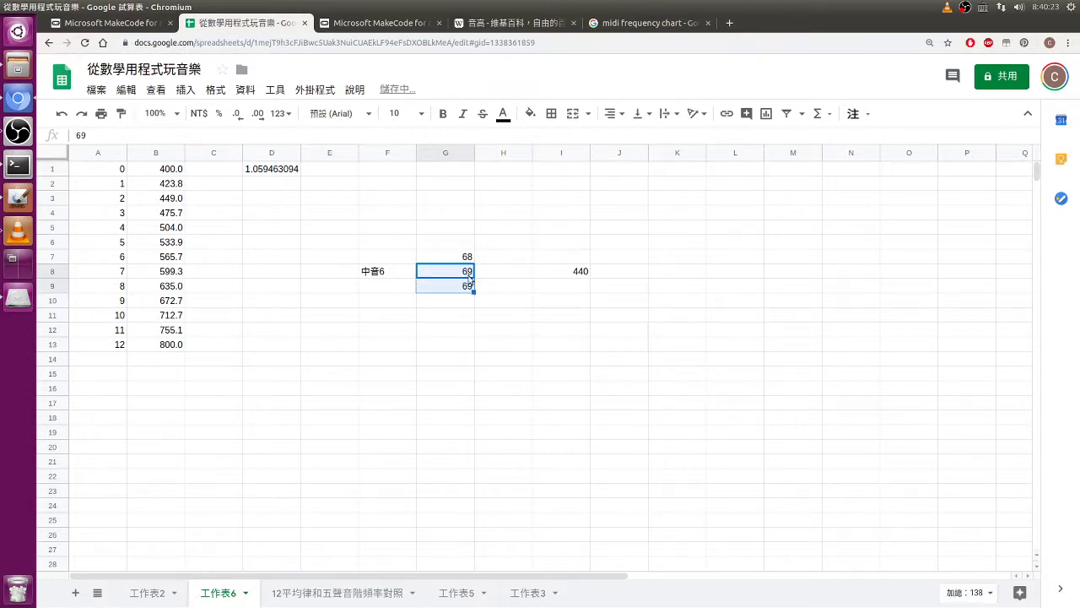
pyautogui.hotkey('ctrl', 'z')
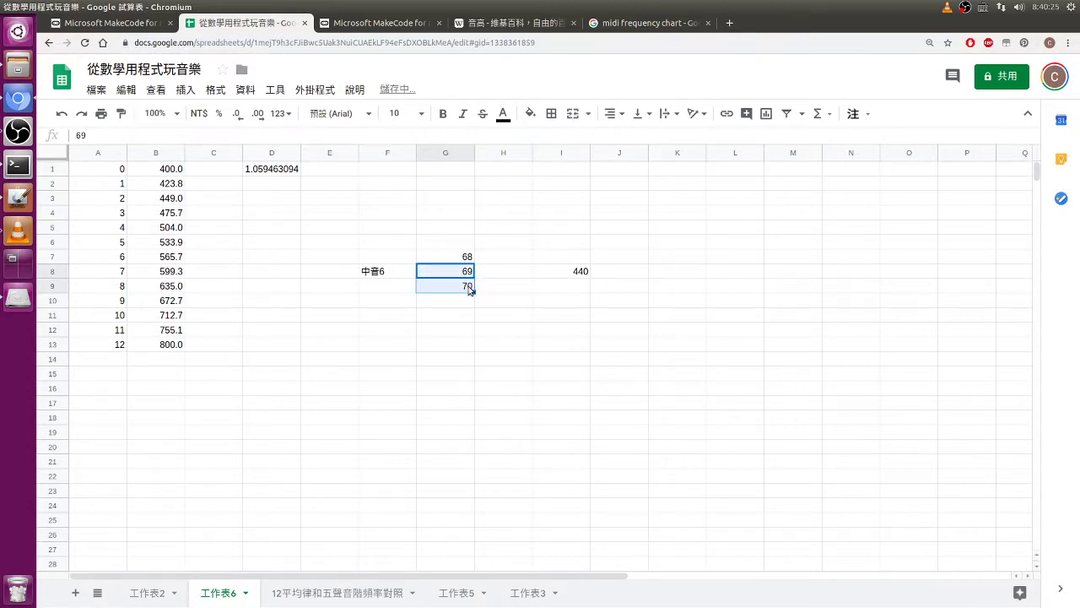
# Extend the MIDI number series in column G down to 78 and up to 62, and narrow the column.
pyautogui.moveTo(474, 292); pyautogui.dragTo(476, 408)
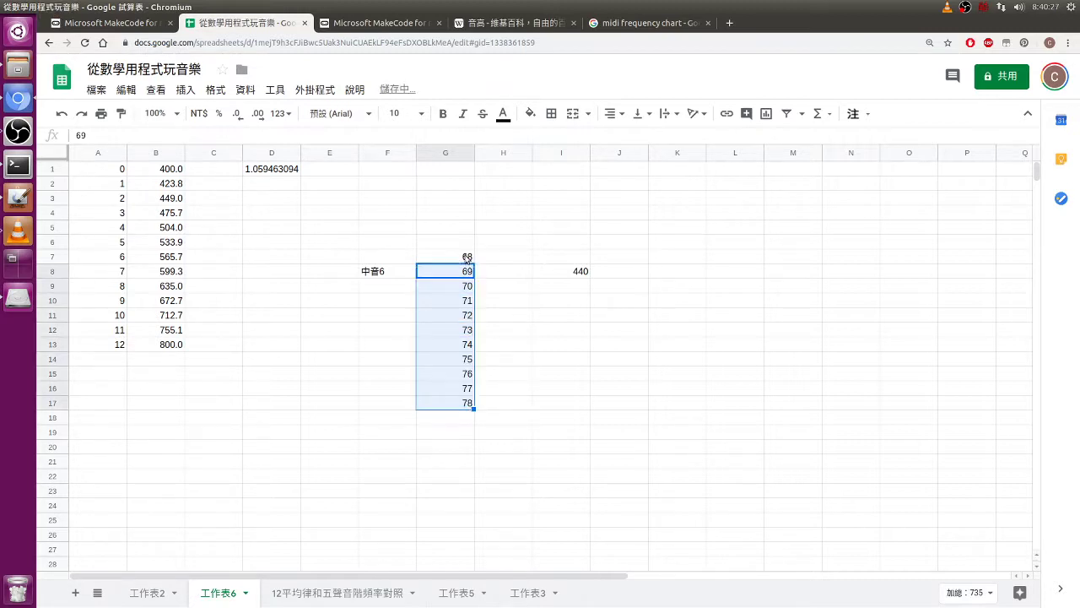
pyautogui.keyDown('shift'); pyautogui.click(466, 257); pyautogui.keyUp('shift')
pyautogui.moveTo(475, 277); pyautogui.dragTo(432, 150)
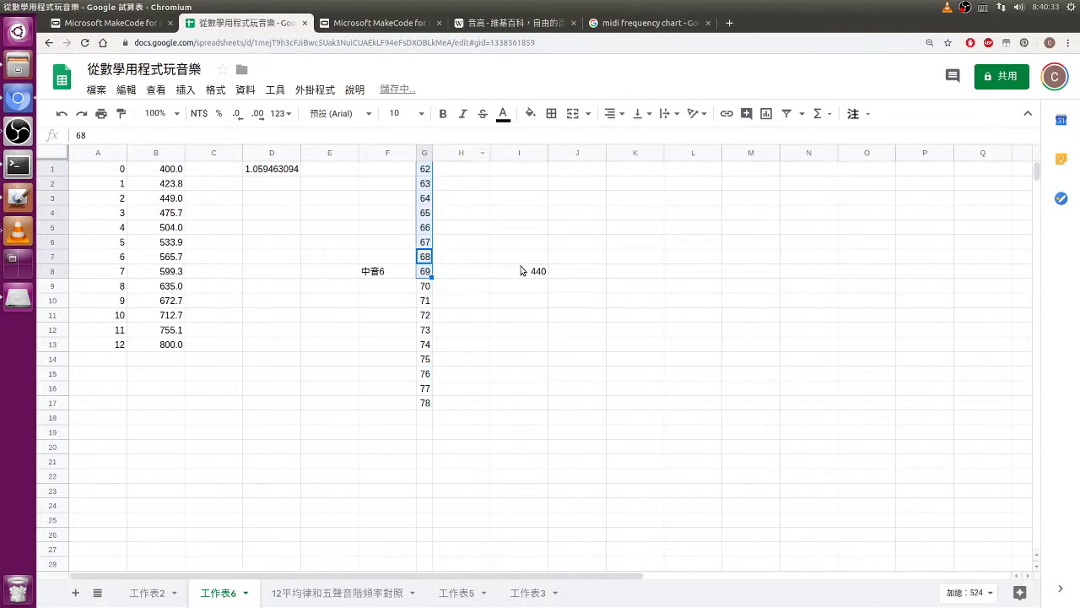
# Move the 440 entry from cell I8 to H8, directly beside MIDI number 69.
pyautogui.click(524, 270)
pyautogui.moveTo(536, 280); pyautogui.dragTo(481, 271)
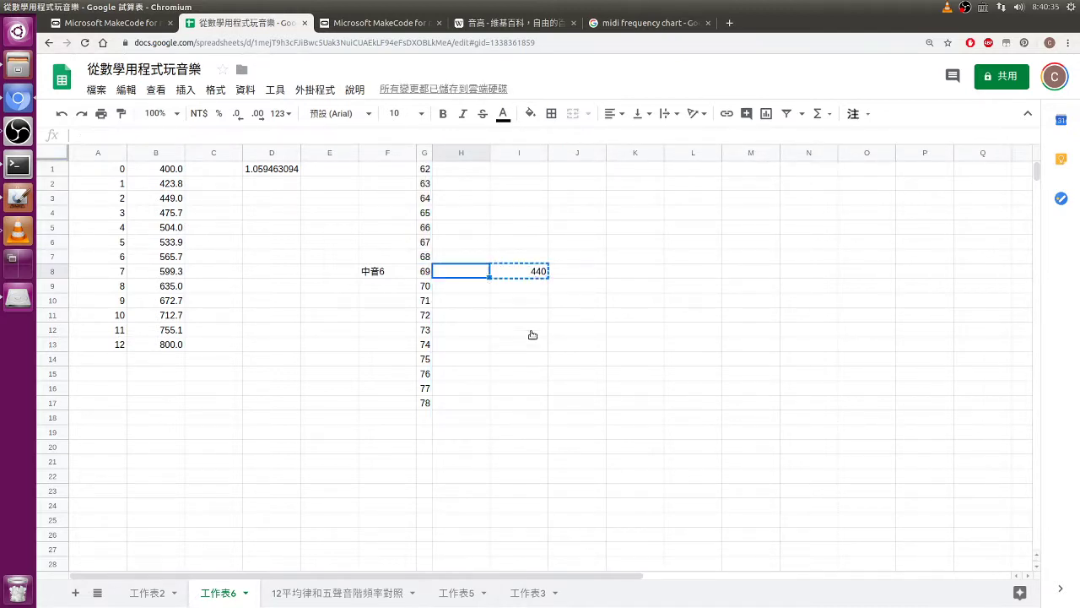
pyautogui.click(532, 333)
pyautogui.click(427, 273)
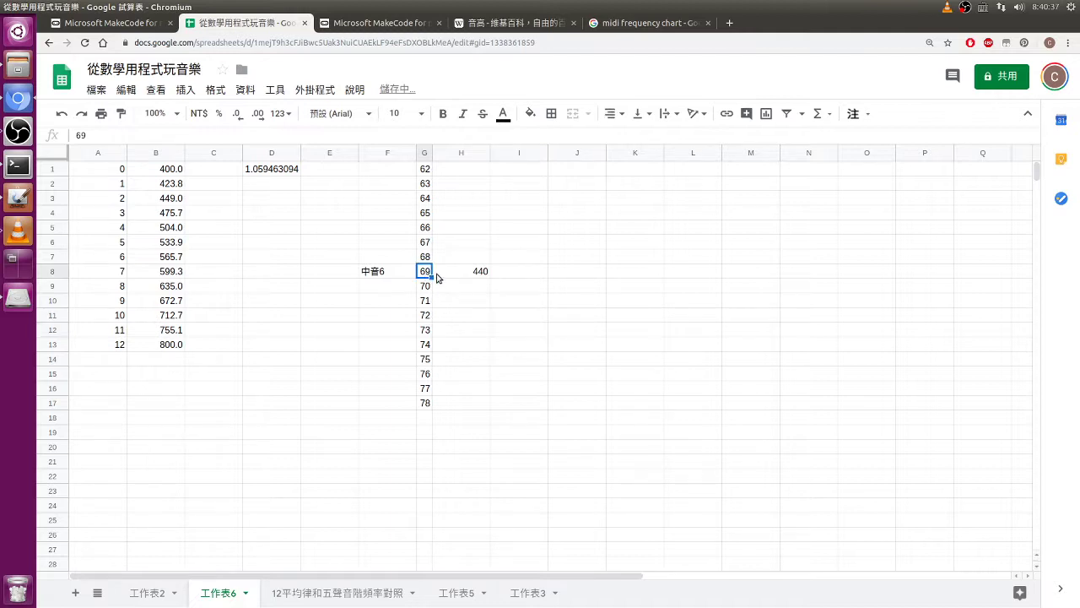
pyautogui.click(54, 169)
pyautogui.rightClick(56, 170)
pyautogui.click(402, 242)
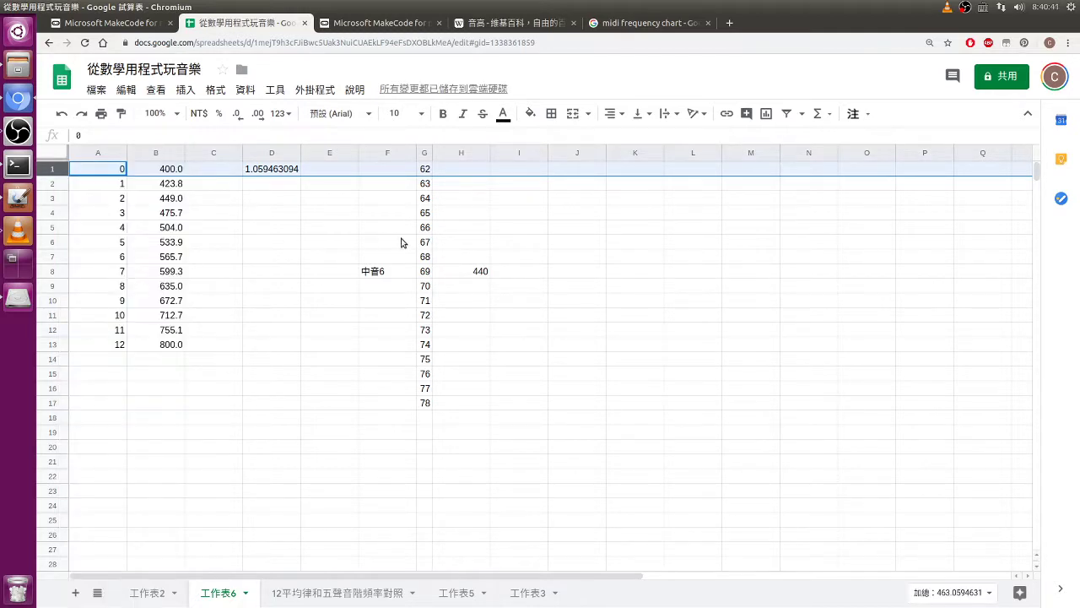
pyautogui.click(402, 242)
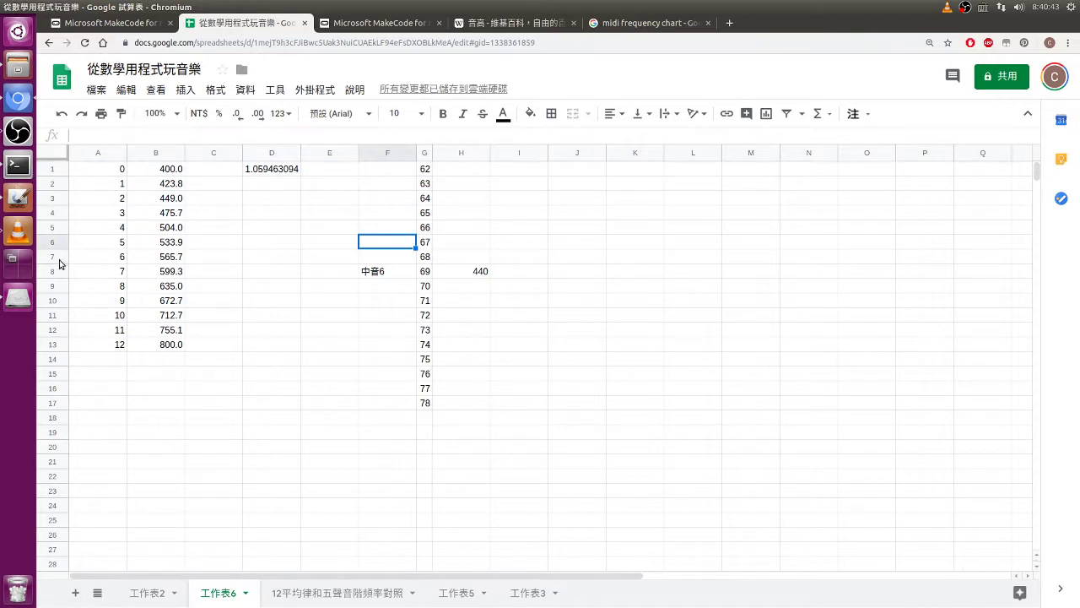
# Insert seven empty rows above rows 1 to 7 of the sheet.
pyautogui.moveTo(58, 263); pyautogui.dragTo(52, 171)
pyautogui.rightClick(52, 171)
pyautogui.click(109, 284)
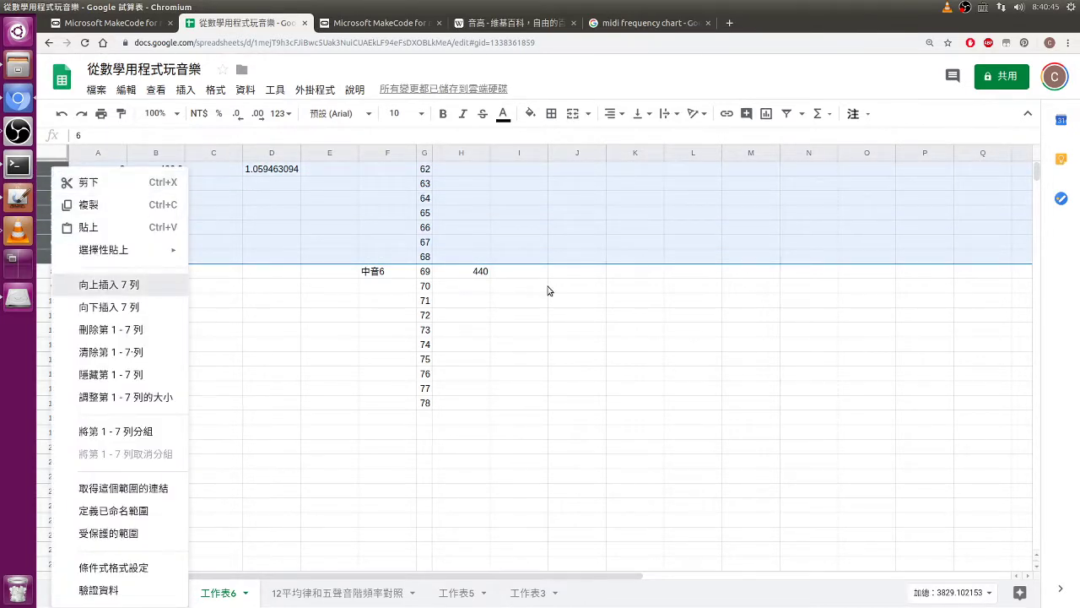
pyautogui.click(550, 290)
# Extend the MIDI numbers in column G up to 55 in row 1 and down to 82.
pyautogui.click(428, 360)
pyautogui.hotkey('shift', 'Up')
pyautogui.hotkey('shift', 'Up')
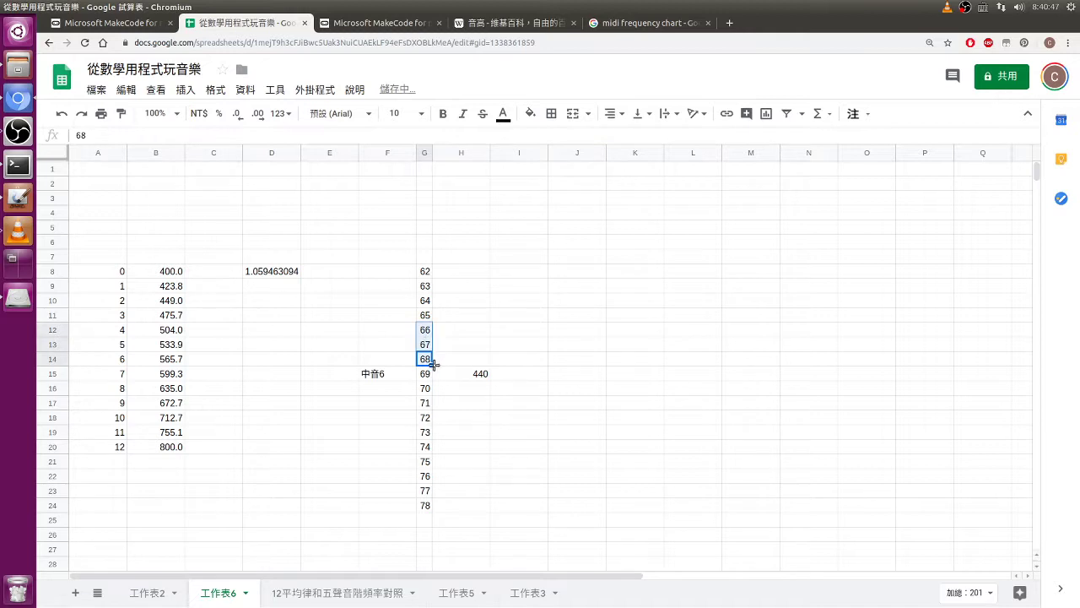
pyautogui.moveTo(432, 366); pyautogui.dragTo(414, 142)
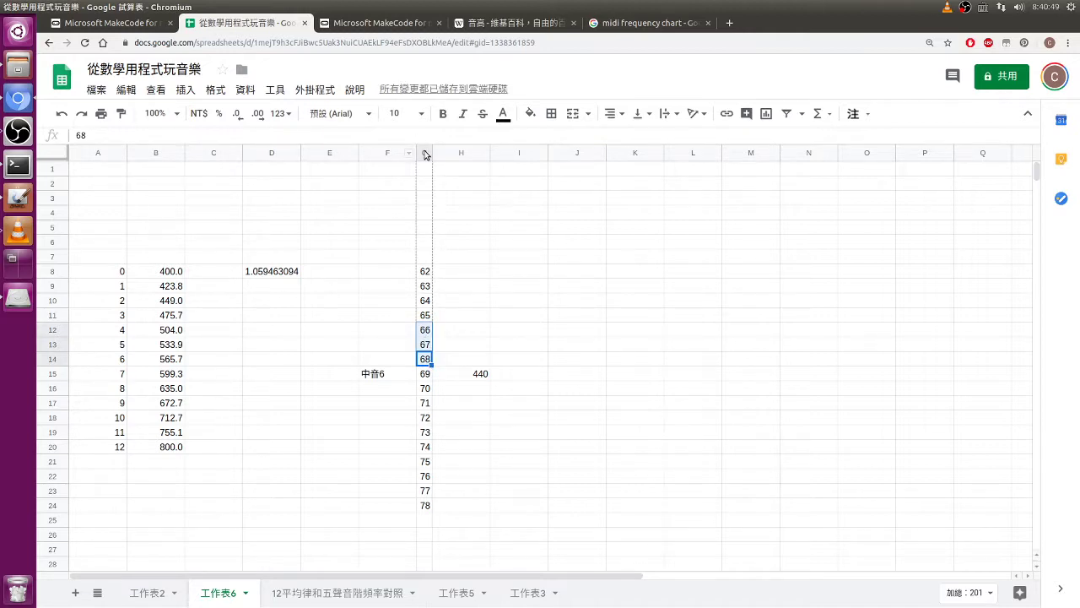
pyautogui.click(480, 359)
pyautogui.moveTo(424, 405); pyautogui.dragTo(428, 560)
pyautogui.click(465, 417)
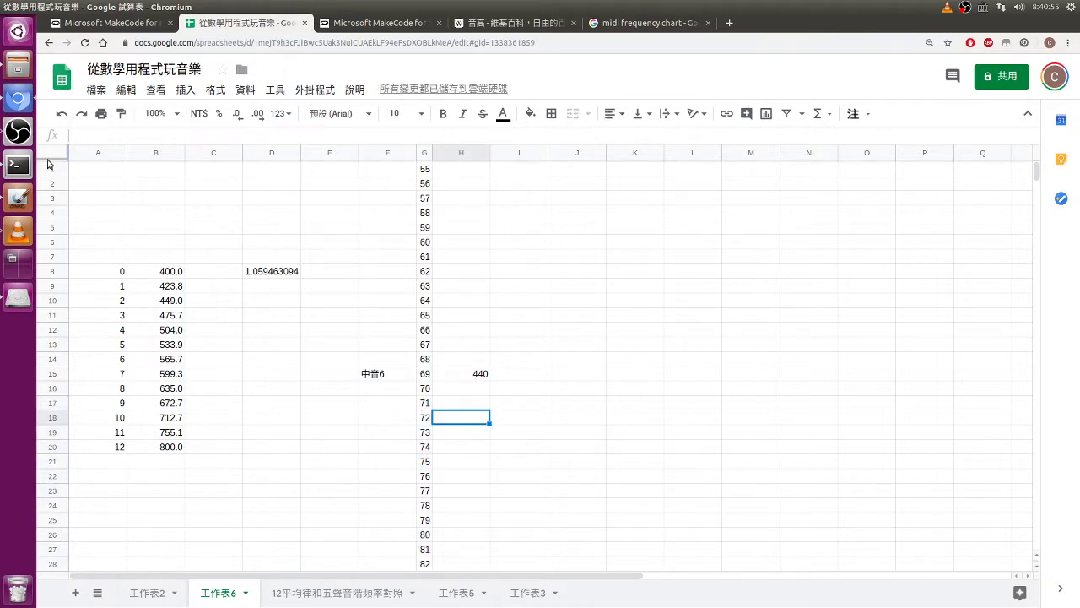
# Insert a header row above the MIDI number 55 and enter the headings p in G1 and f in H1.
pyautogui.click(49, 165)
pyautogui.rightClick(49, 165)
pyautogui.click(84, 285)
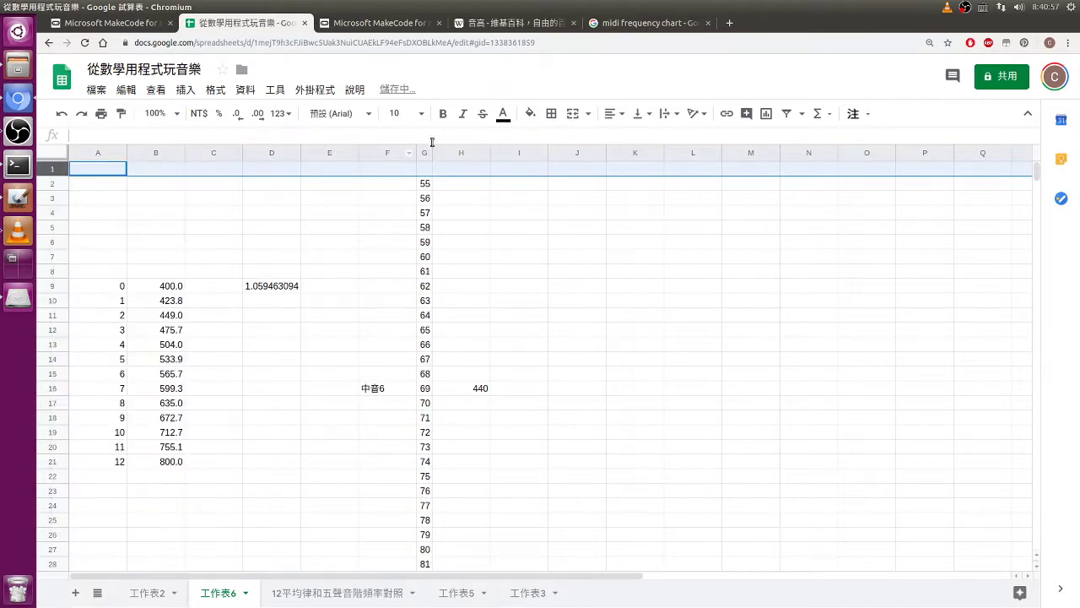
pyautogui.click(426, 169)
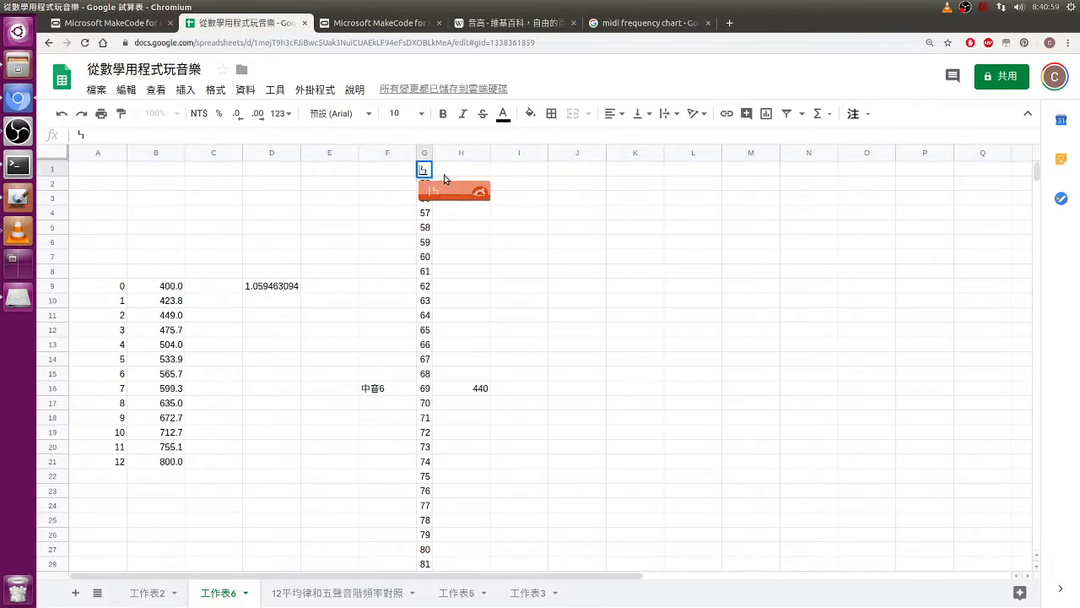
pyautogui.write('p')
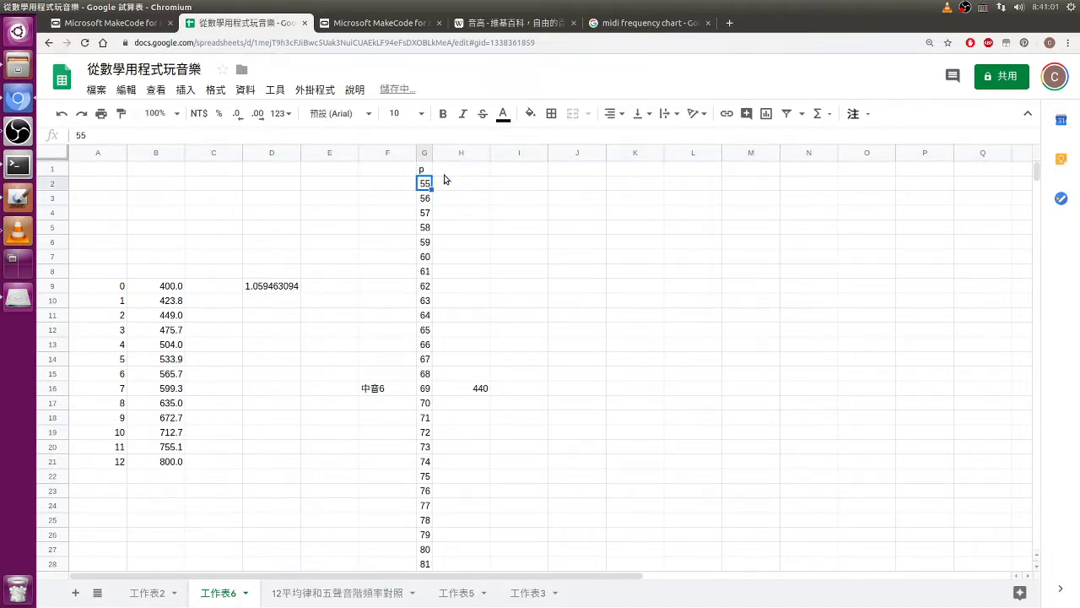
pyautogui.press('Tab')
pyautogui.write('f')
pyautogui.press('Return')
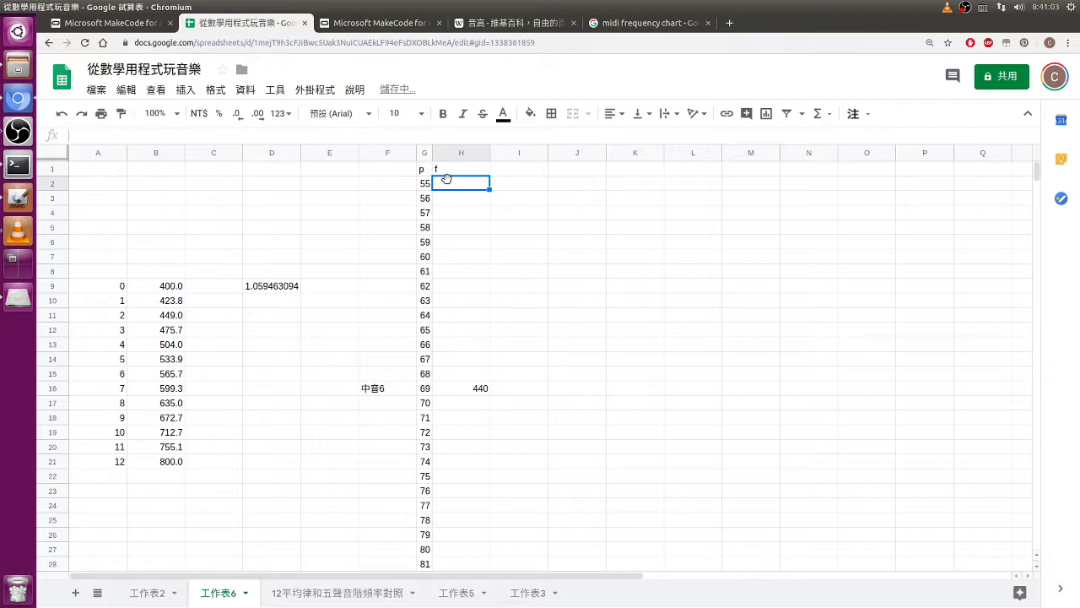
# Enter a formula in cell I16 that subtracts MIDI number 69 from the value in G16.
pyautogui.click(521, 187)
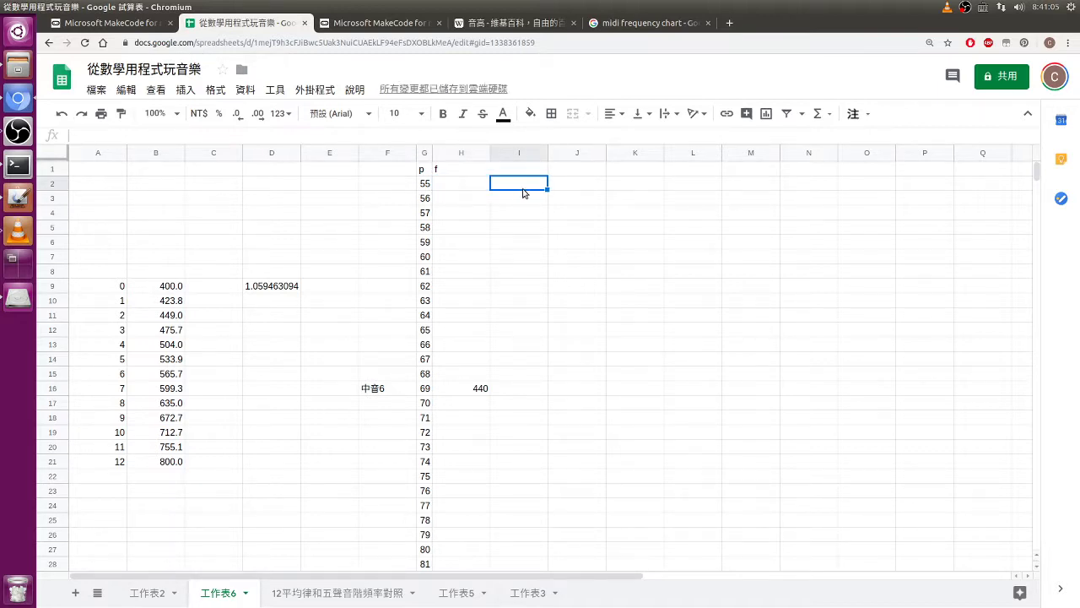
pyautogui.click(521, 390)
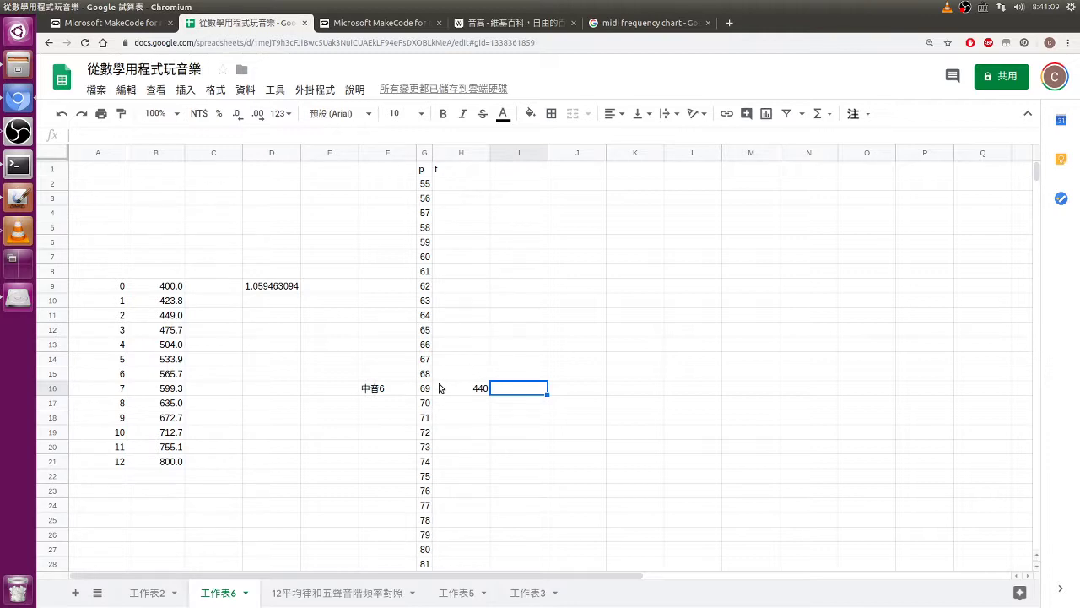
pyautogui.write('=')
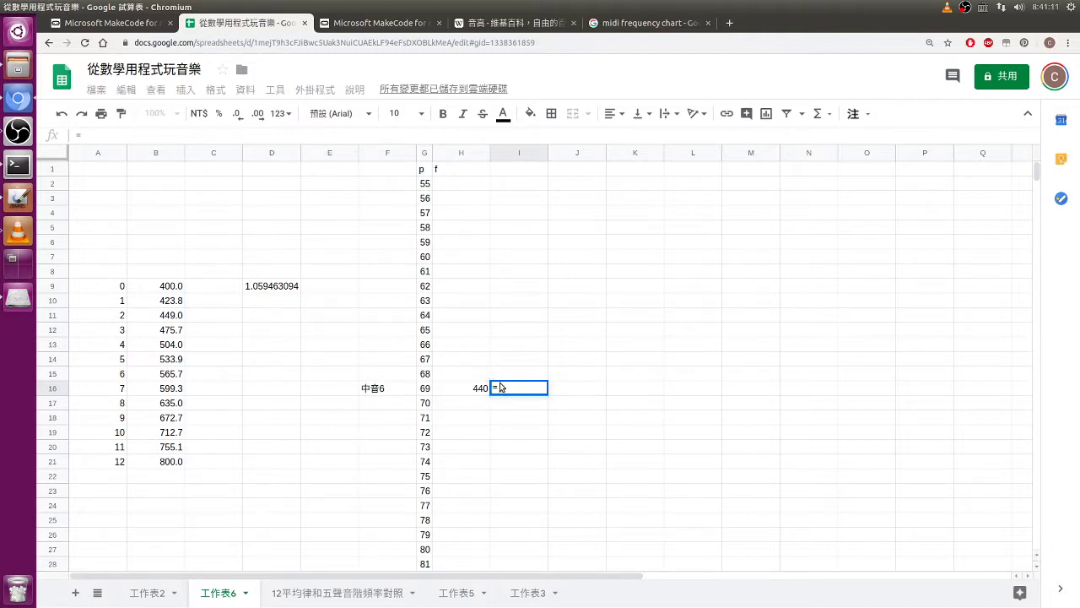
pyautogui.click(425, 393)
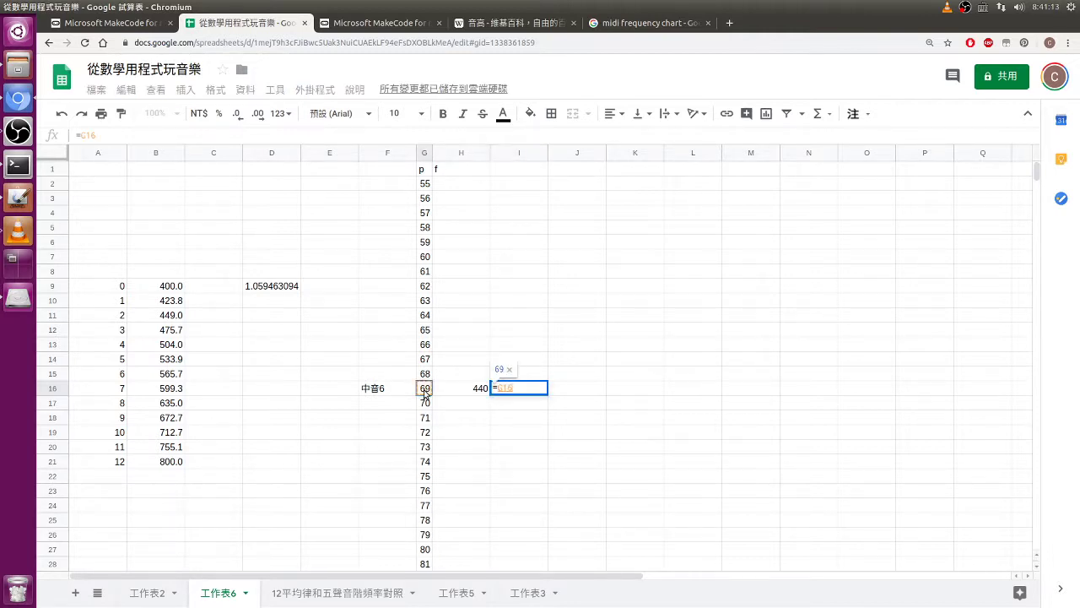
pyautogui.press('Return')
pyautogui.click(550, 415)
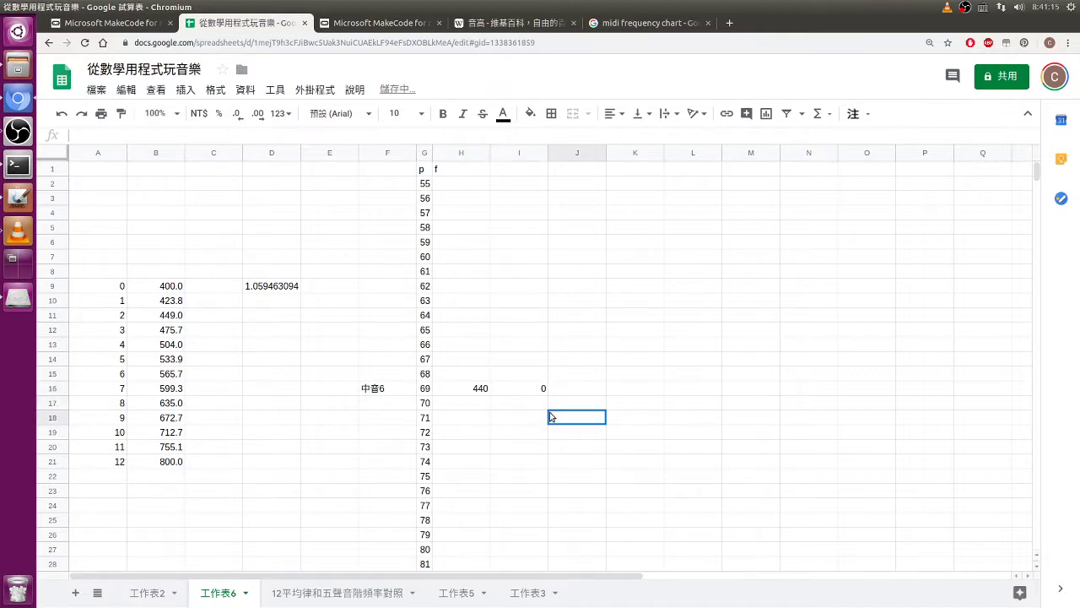
# Fill the difference formula from I16 up to row 2 and down to row 27, leaving header cell I1 empty.
pyautogui.click(541, 393)
pyautogui.moveTo(548, 393); pyautogui.dragTo(525, 167)
pyautogui.moveTo(548, 394); pyautogui.dragTo(544, 549)
pyautogui.click(519, 168)
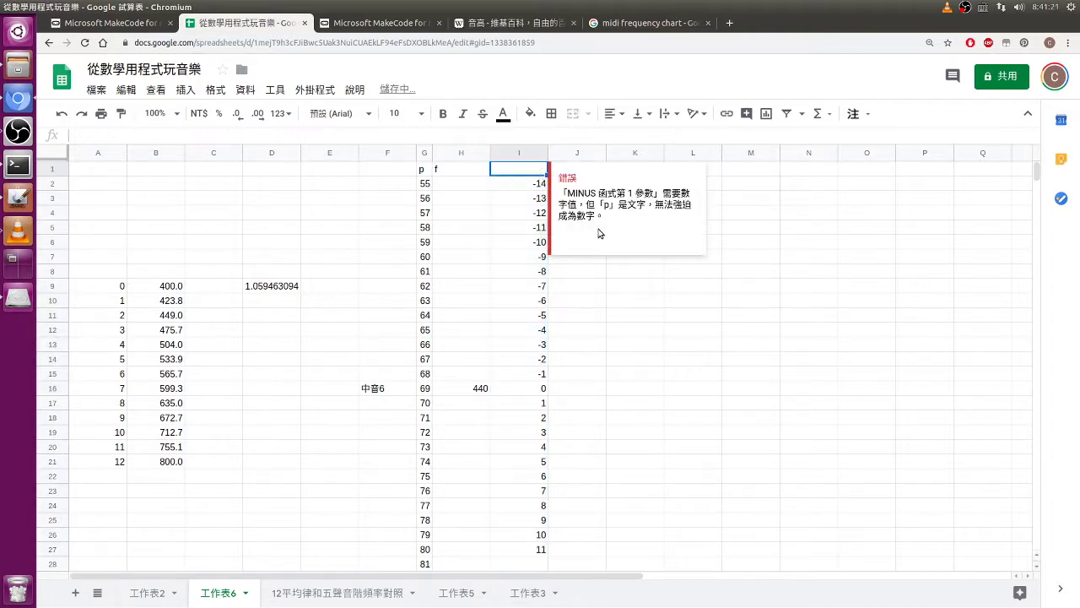
pyautogui.moveTo(595, 339); pyautogui.dragTo(595, 329)
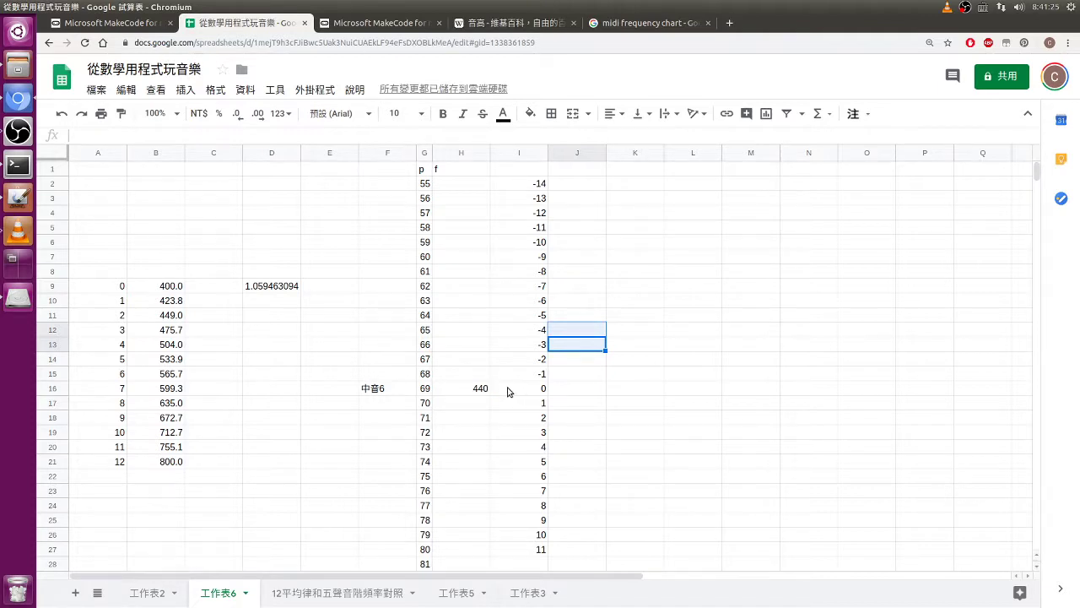
# Enter the frequency formula =H16*$D$9^I17 in cell H17 for MIDI number 70.
pyautogui.click(475, 390)
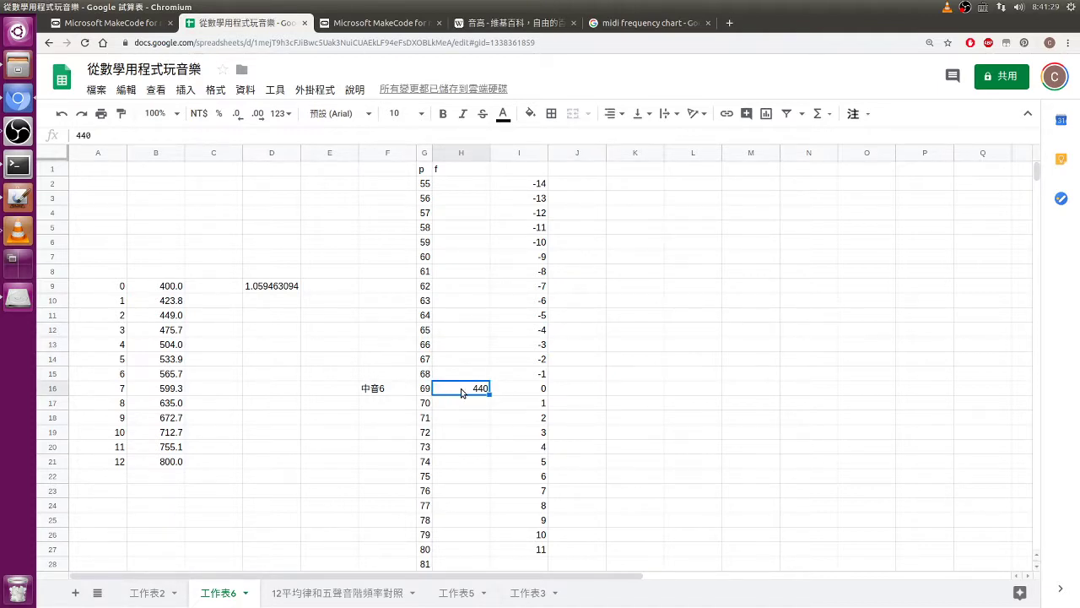
pyautogui.click(471, 374)
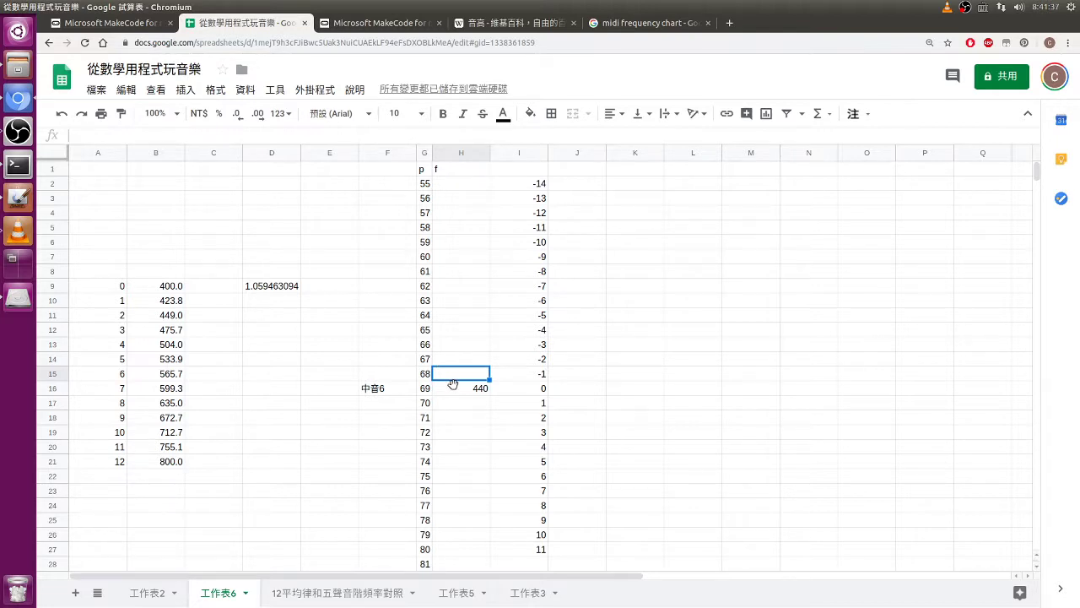
pyautogui.click(274, 289)
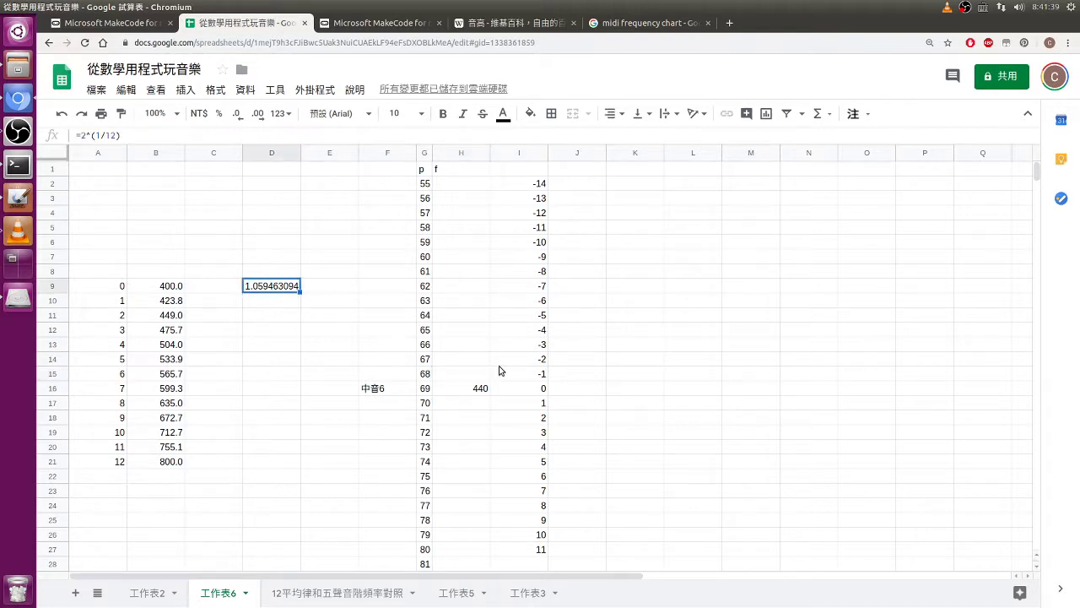
pyautogui.click(486, 402)
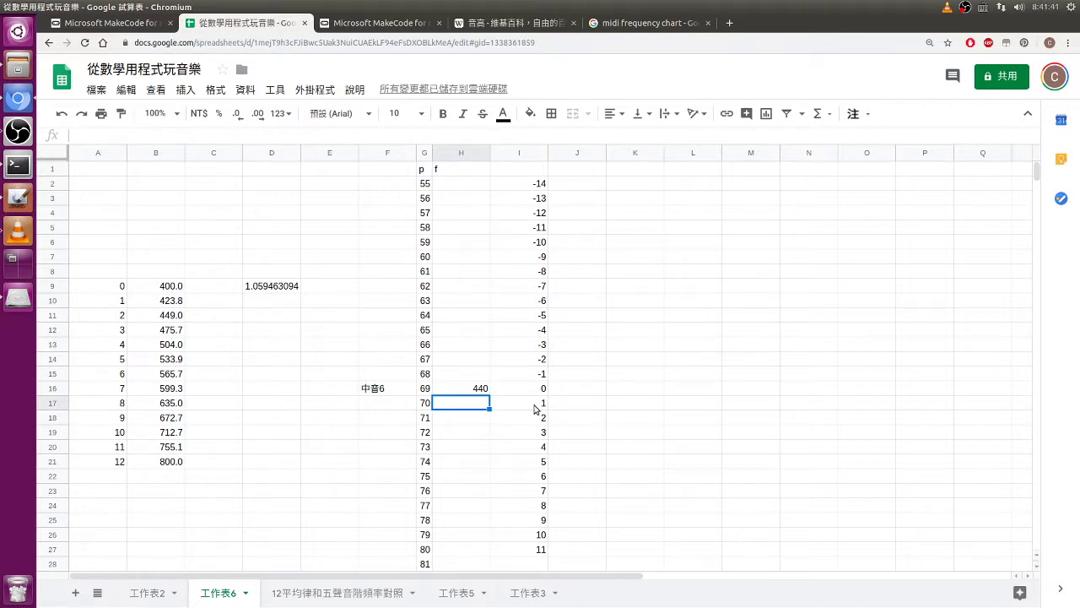
pyautogui.write('=')
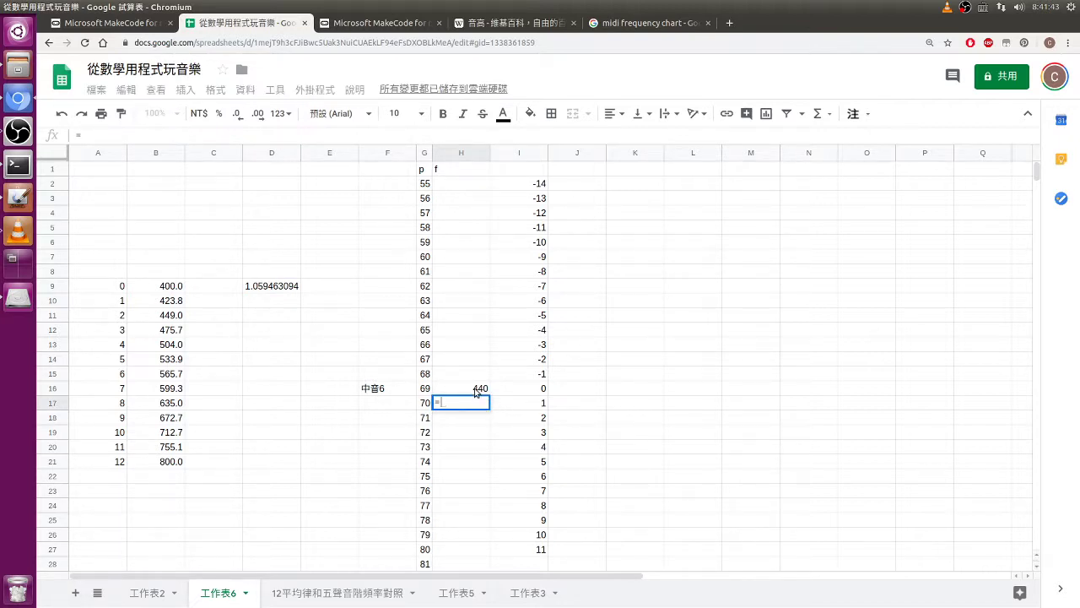
pyautogui.click(476, 390)
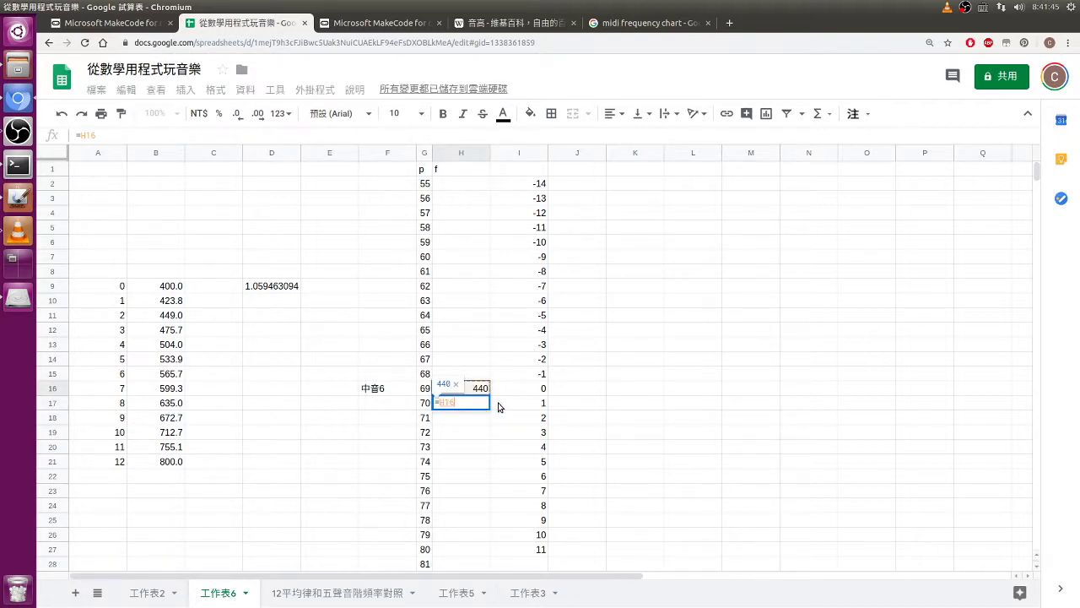
pyautogui.write('*')
pyautogui.click(286, 288)
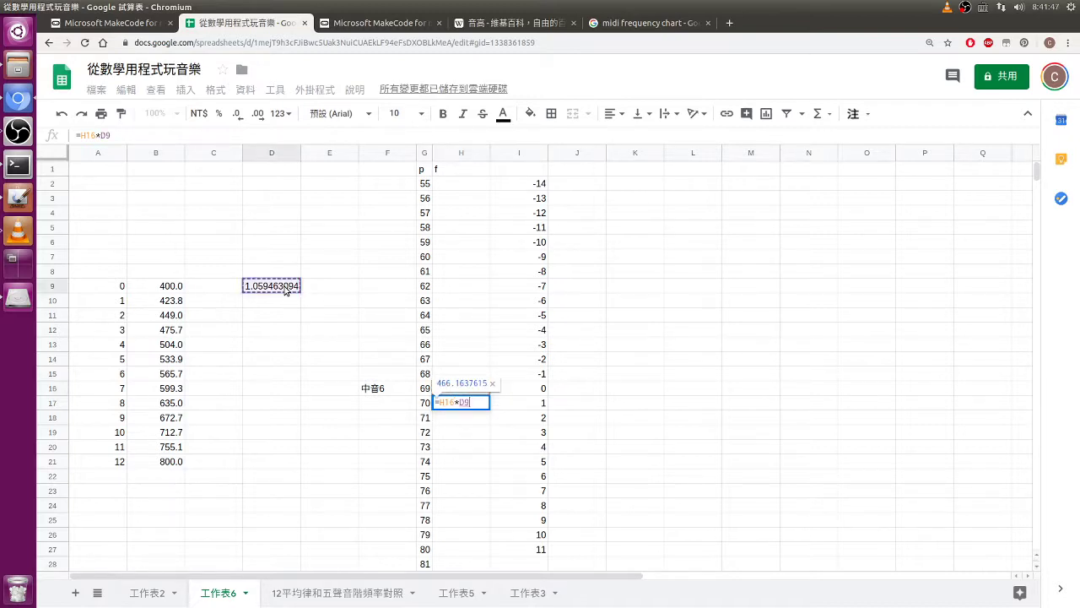
pyautogui.press('F4')
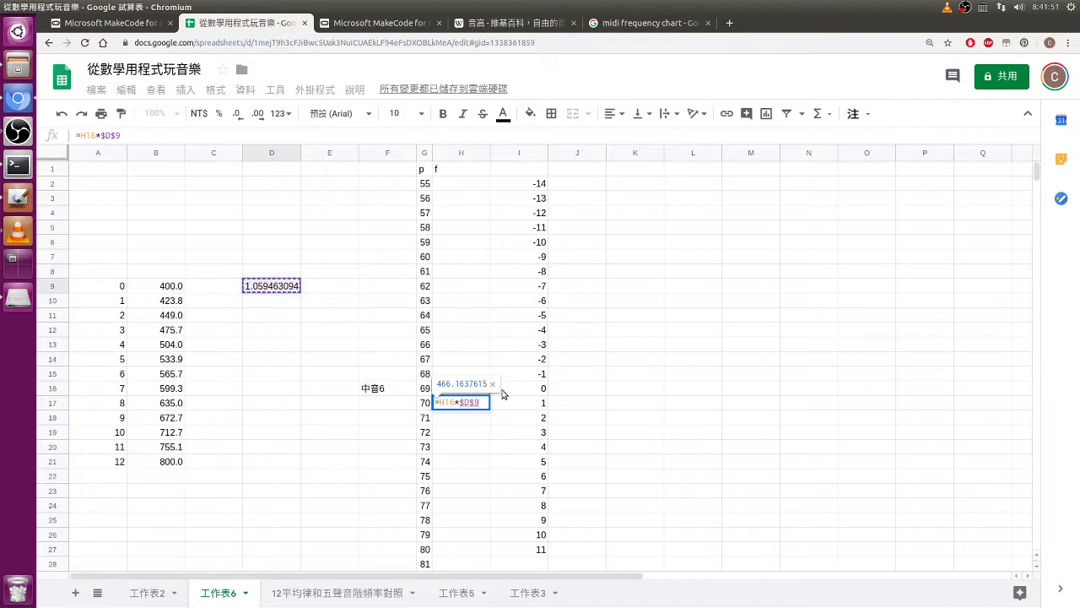
pyautogui.write('^')
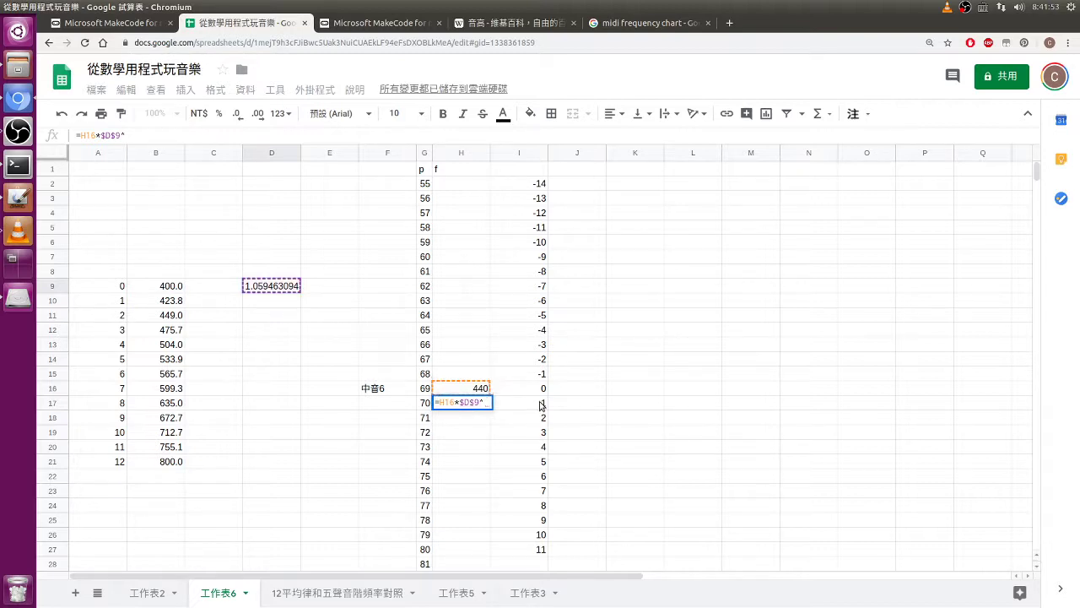
pyautogui.click(542, 406)
pyautogui.press('Return')
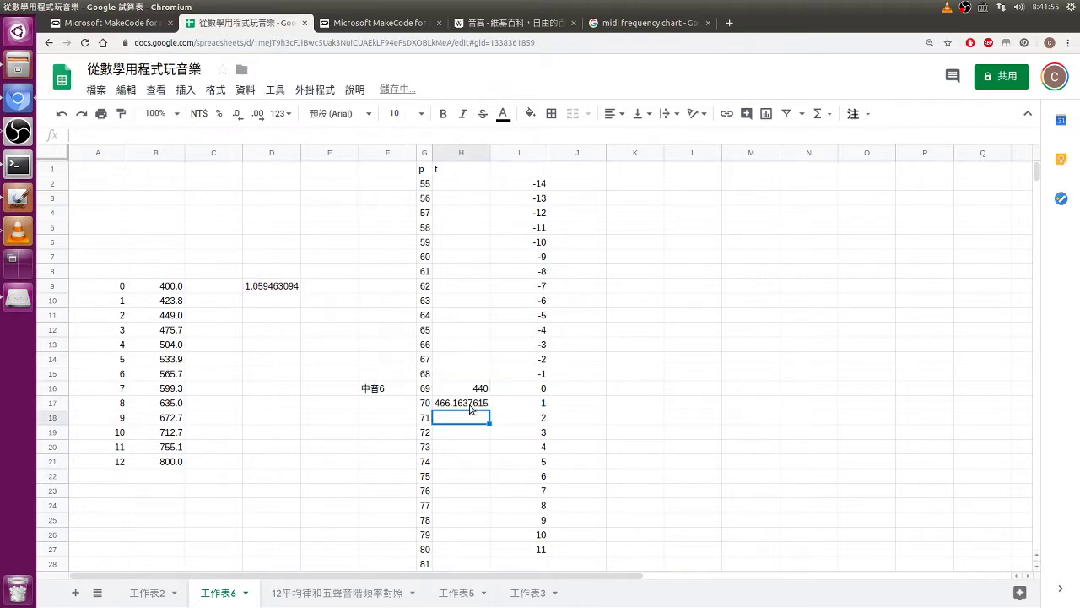
# Fill the H17 frequency formula down column H to row 29, beside MIDI number 82.
pyautogui.click(470, 409)
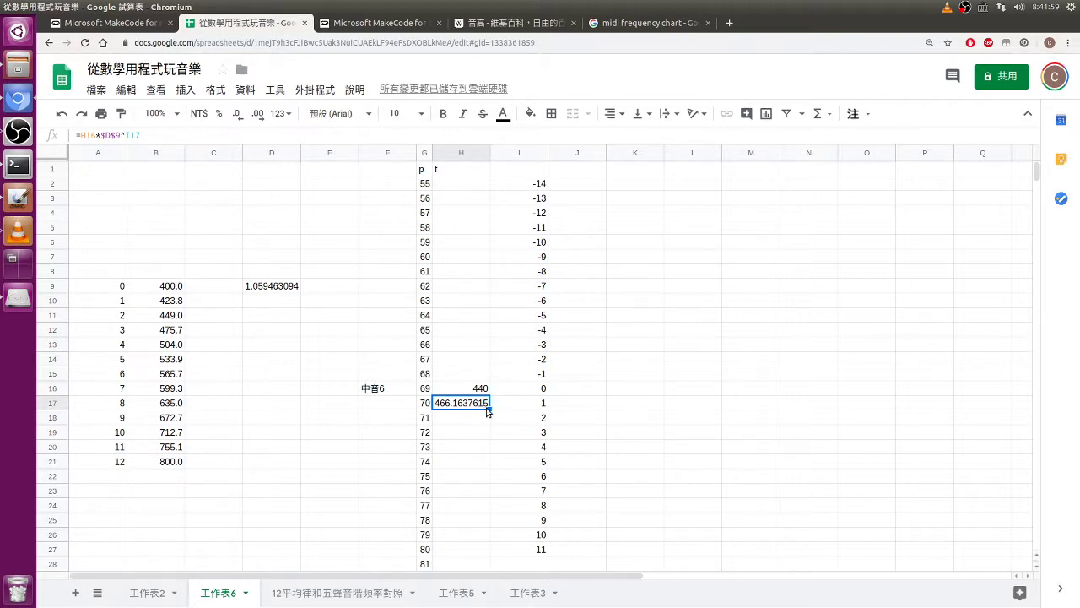
pyautogui.moveTo(487, 411); pyautogui.dragTo(490, 555)
pyautogui.scroll(-3, 510, 506)
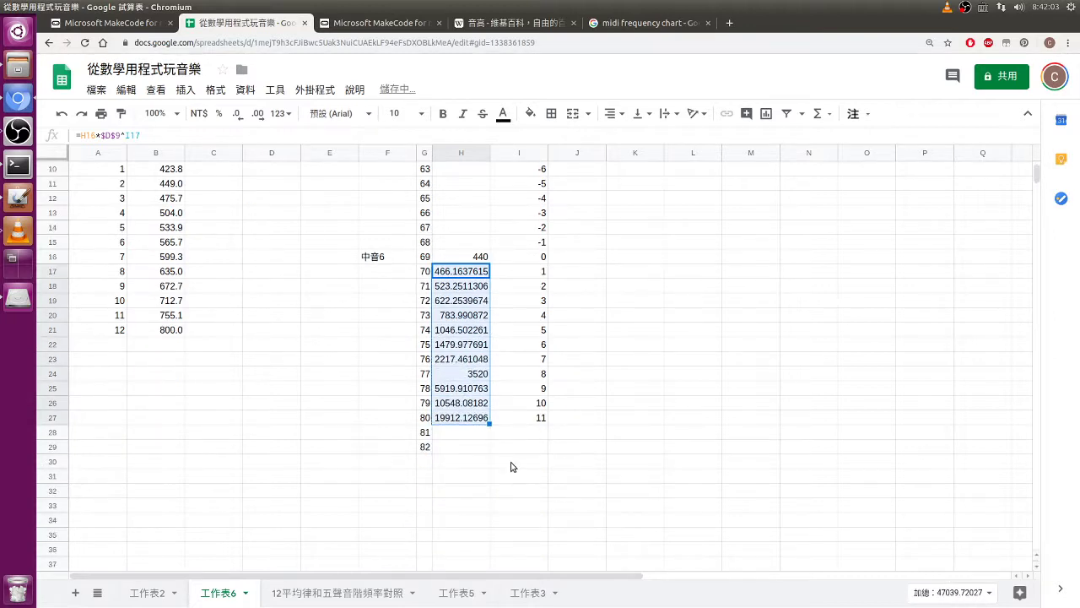
pyautogui.moveTo(489, 424); pyautogui.dragTo(489, 451)
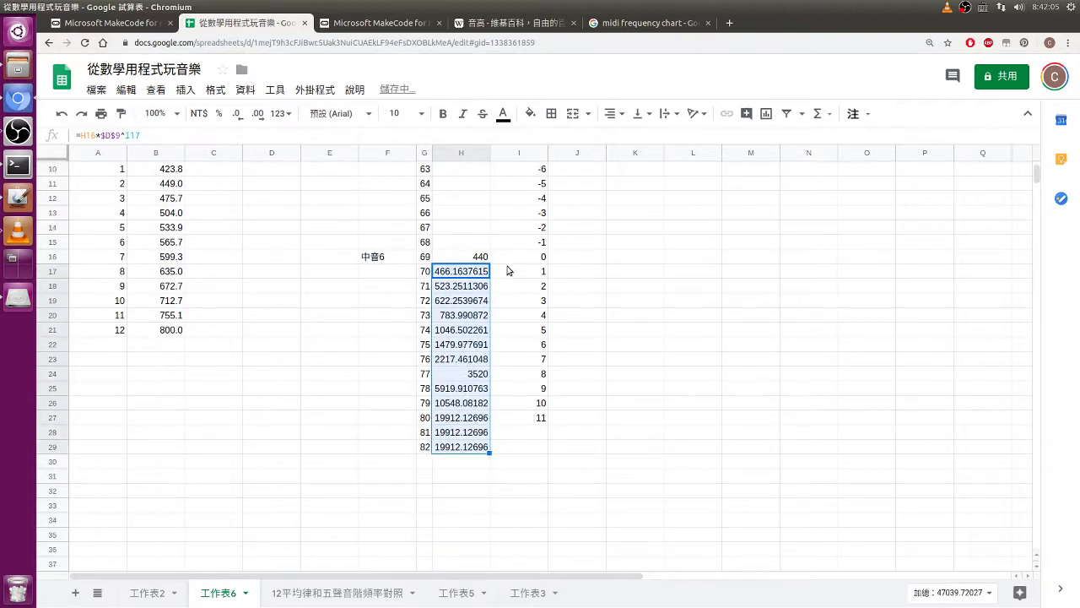
# Rewrite the H17 formula as =$H$16*$D$9^I17 and fill it down column H to row 32.
pyautogui.click(478, 275)
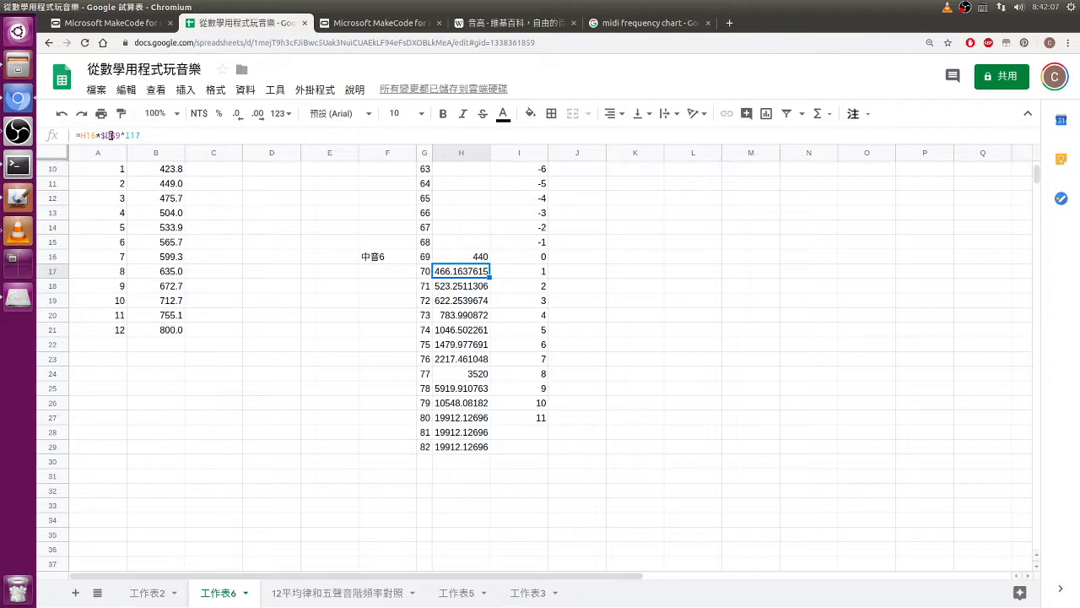
pyautogui.click(139, 135)
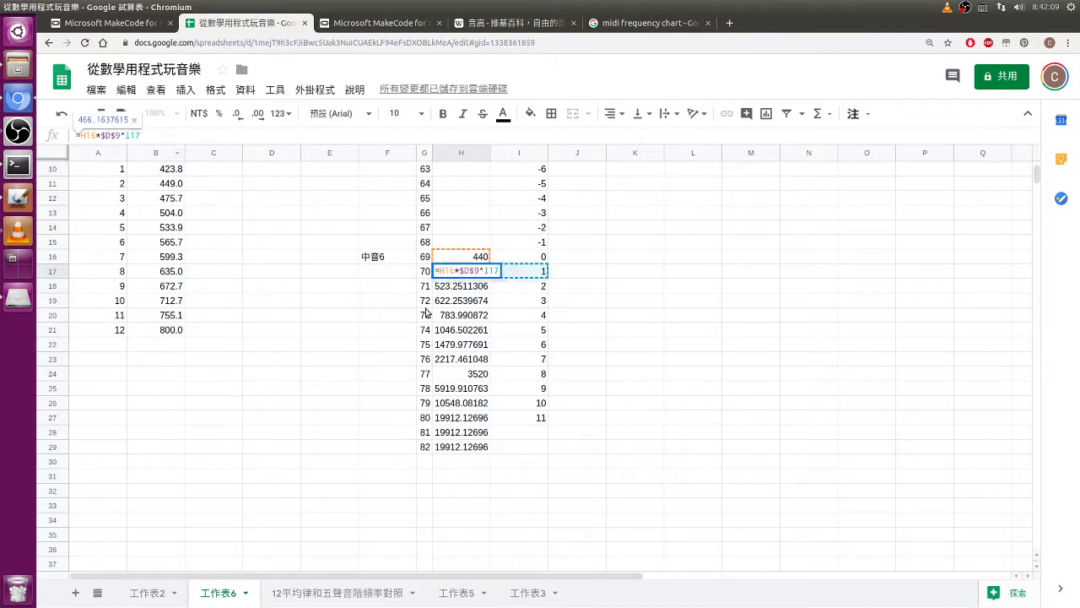
pyautogui.press('Return')
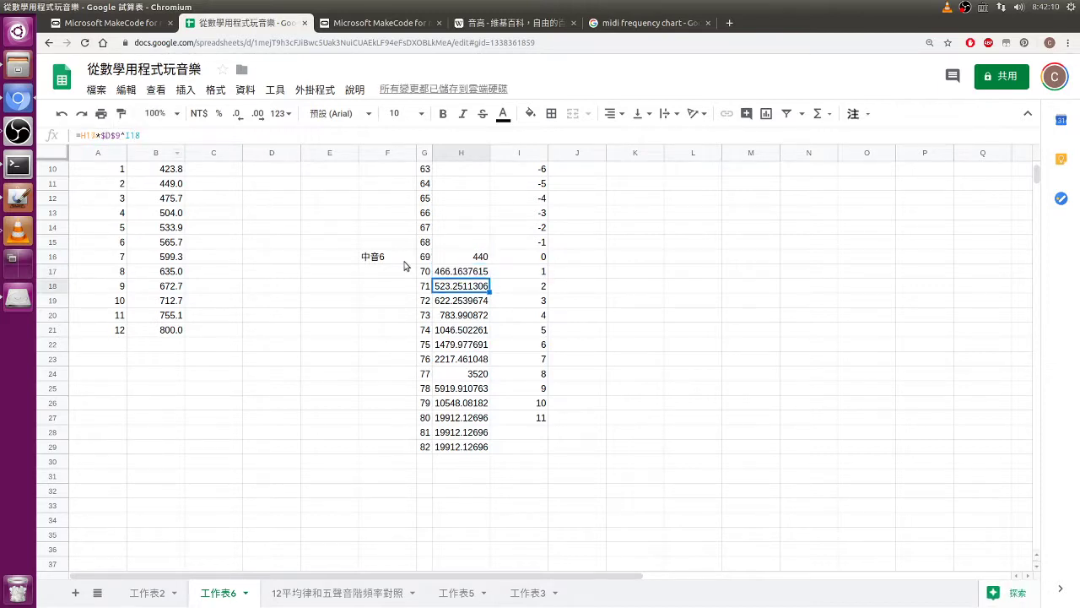
pyautogui.click(109, 135)
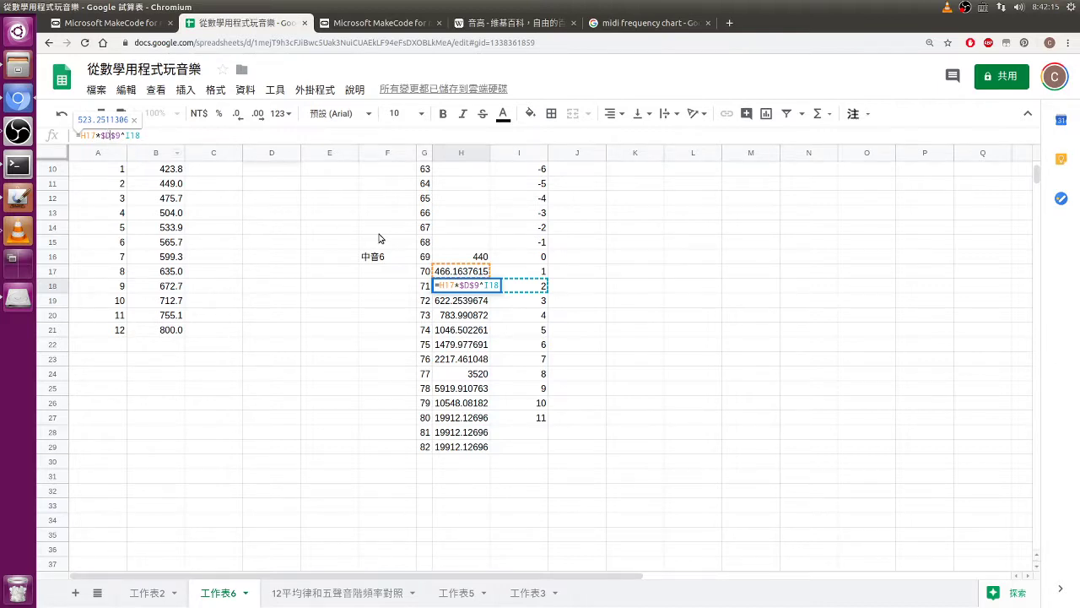
pyautogui.press('Escape')
pyautogui.click(447, 271)
pyautogui.click(100, 136)
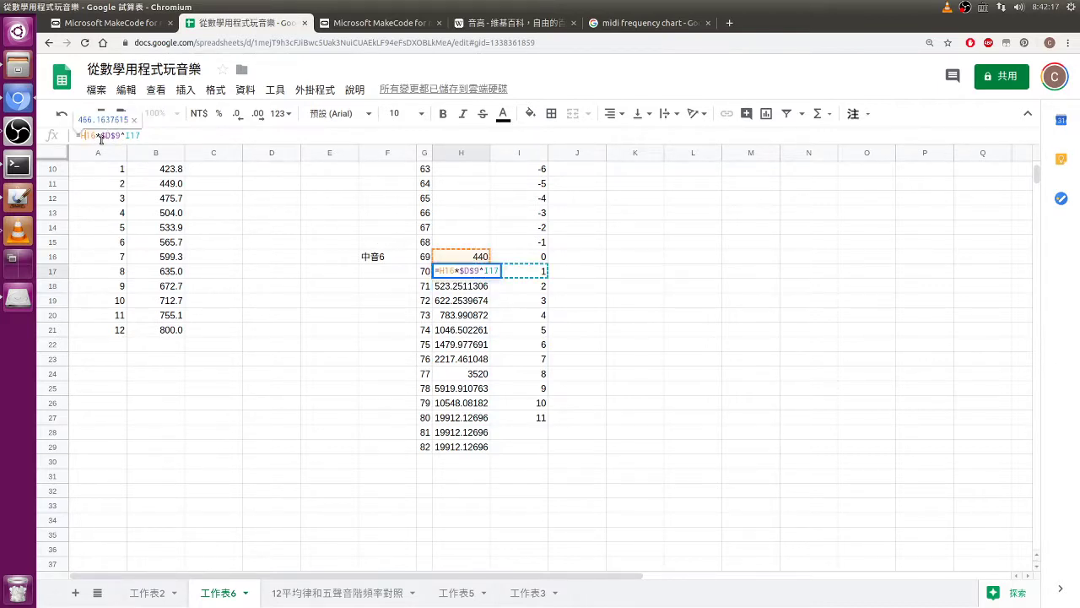
pyautogui.press('F4')
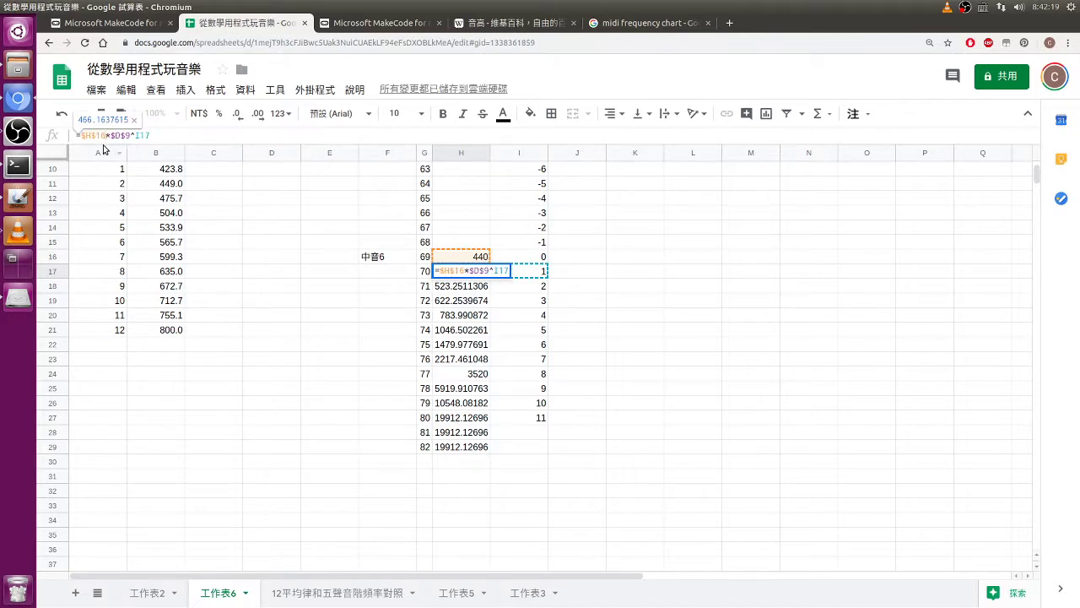
pyautogui.press('Return')
pyautogui.click(469, 274)
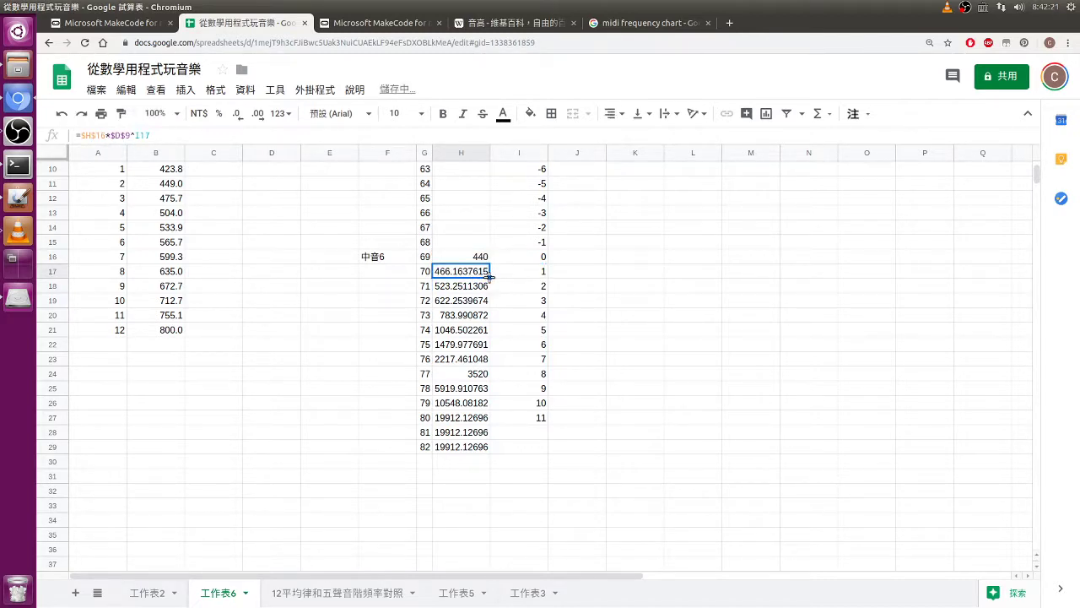
pyautogui.moveTo(490, 277); pyautogui.dragTo(489, 493)
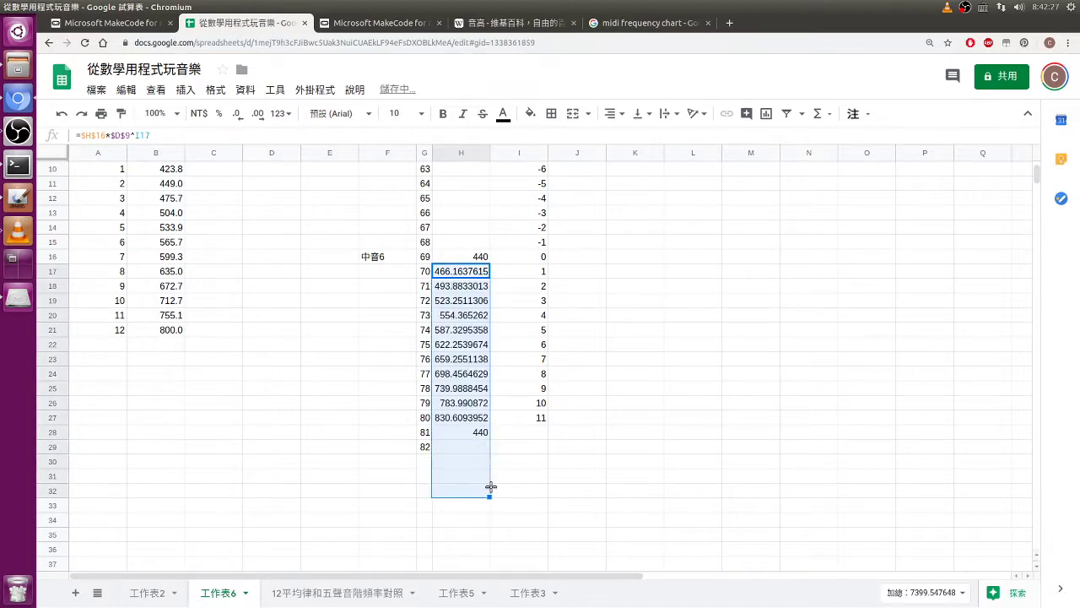
# Extend the MIDI numbers in column G down to 89 and the difference formula in column I down to row 35.
pyautogui.click(524, 438)
pyautogui.moveTo(544, 329); pyautogui.dragTo(530, 518)
pyautogui.click(425, 315)
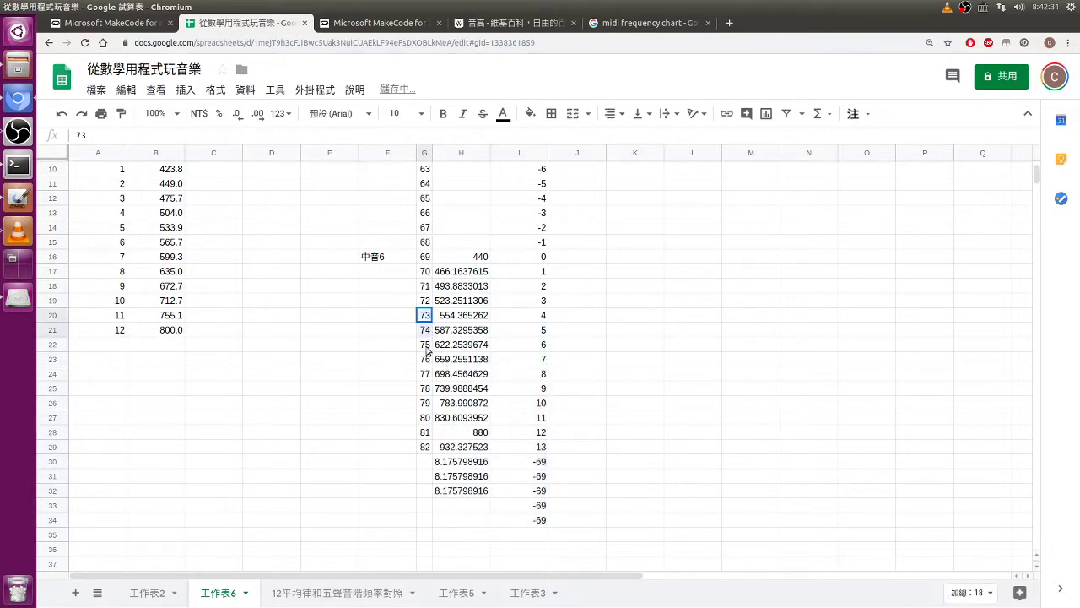
pyautogui.moveTo(427, 351); pyautogui.dragTo(426, 550)
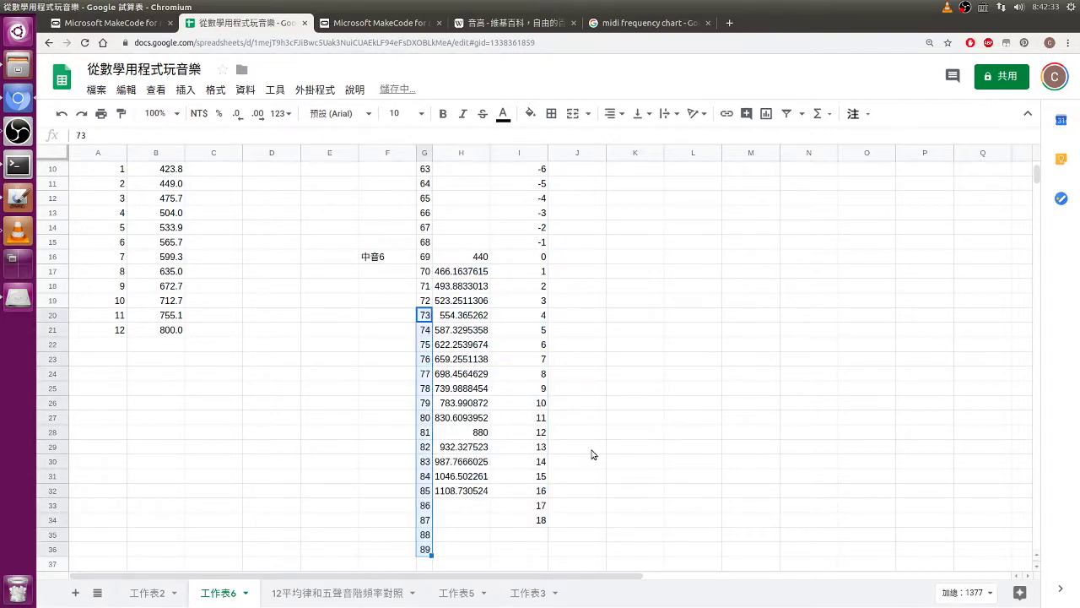
pyautogui.moveTo(533, 344); pyautogui.dragTo(547, 534)
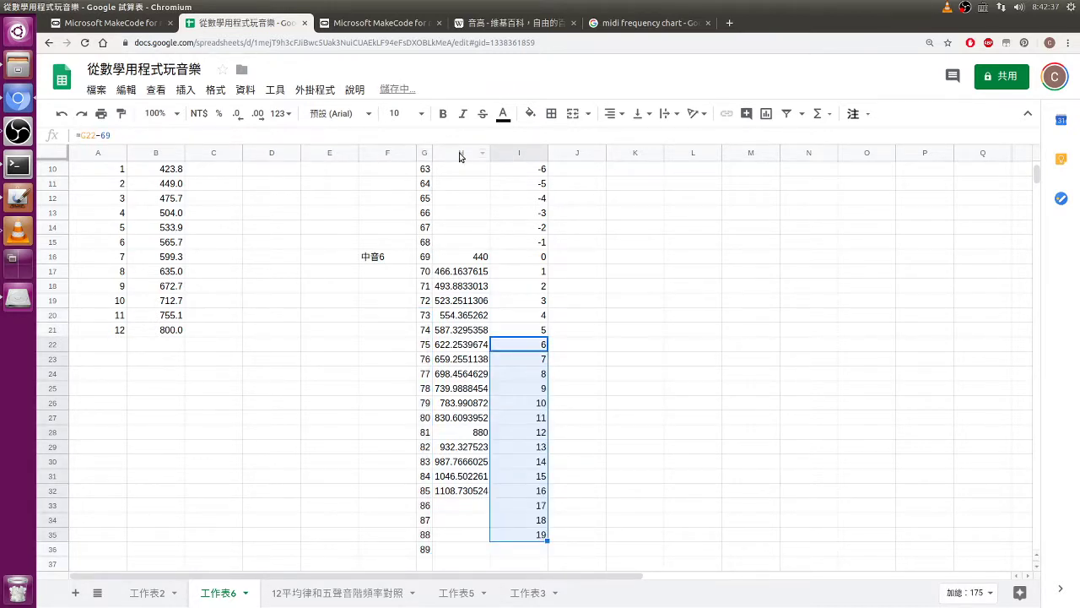
# Display the column H frequencies with one decimal place.
pyautogui.click(460, 152)
pyautogui.click(259, 116)
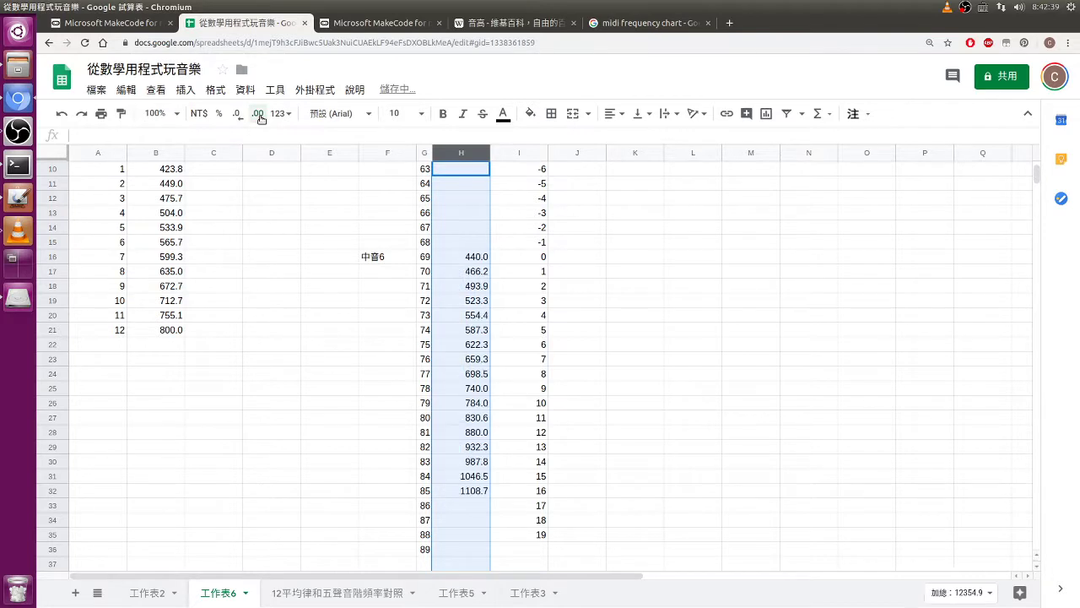
pyautogui.click(601, 331)
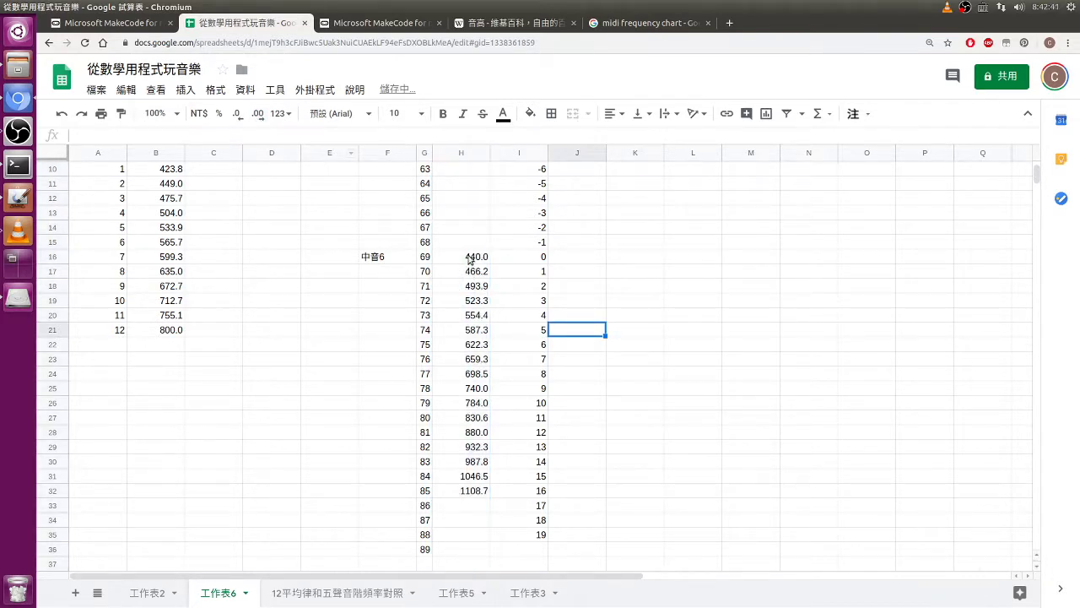
# Examine the base frequency beside MIDI number 69 and the cell references in the H17 and H18 formulas.
pyautogui.click(470, 260)
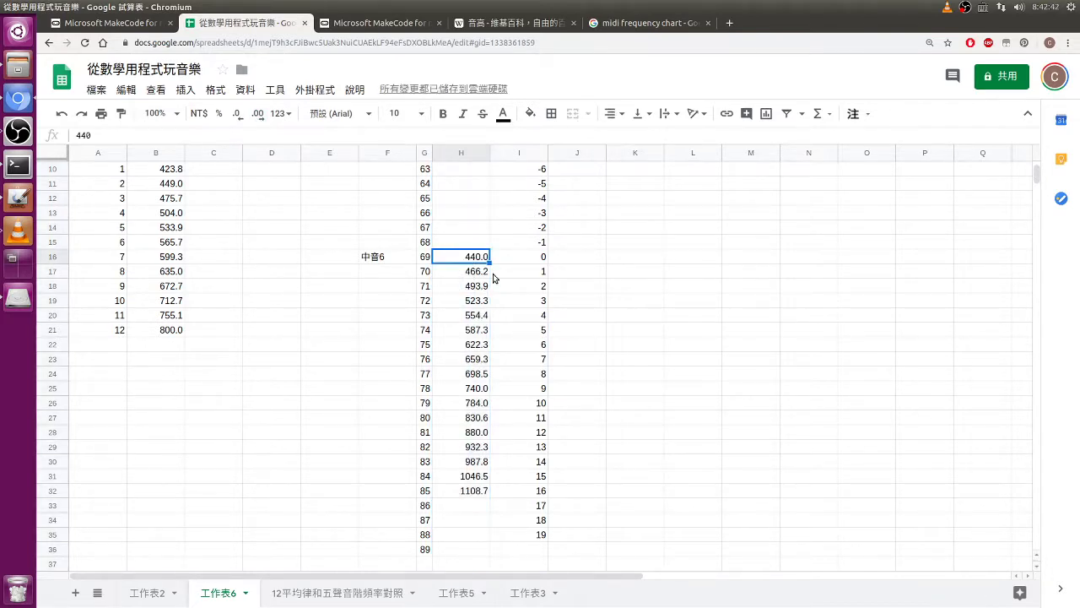
pyautogui.click(424, 260)
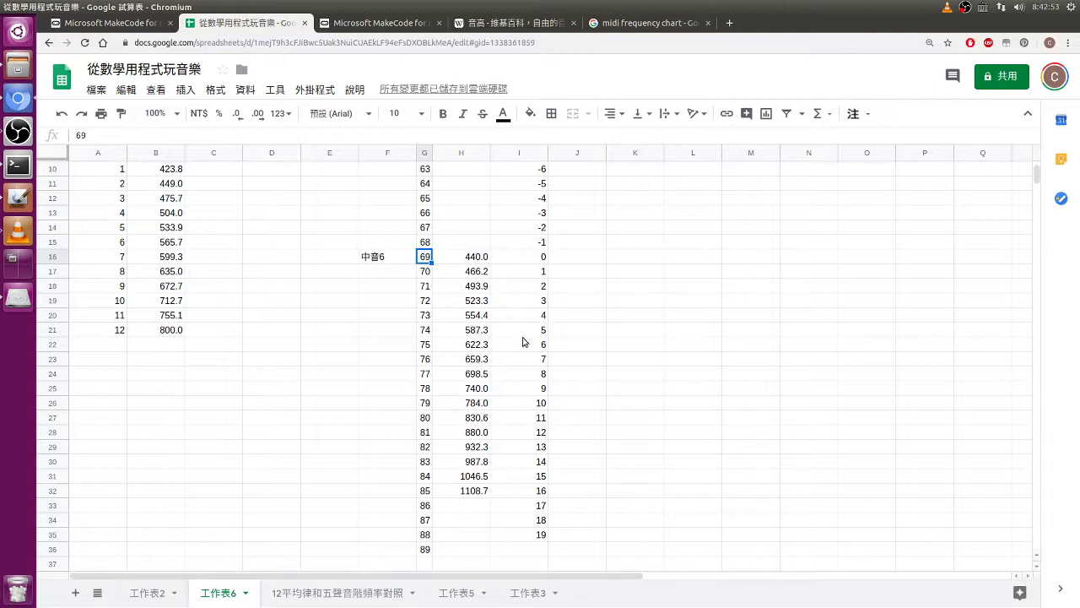
pyautogui.click(477, 275)
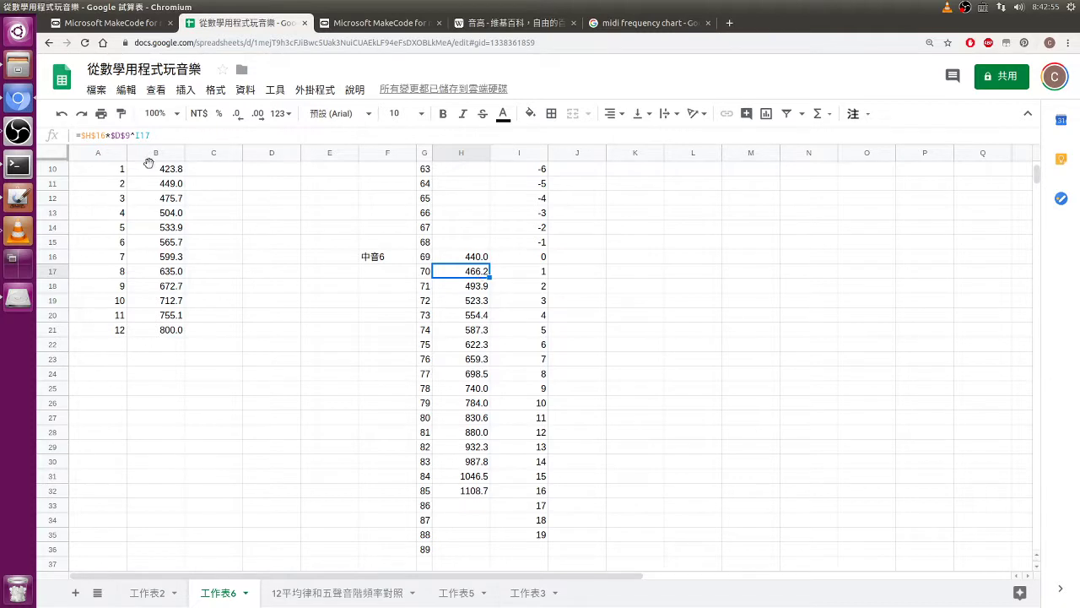
pyautogui.scroll(2, 338, 310)
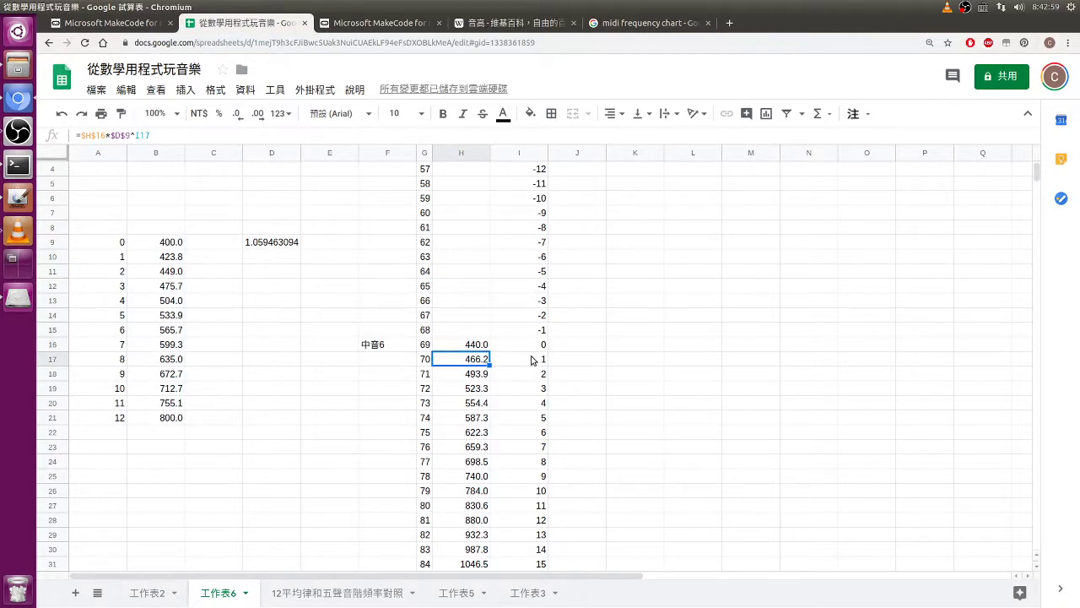
pyautogui.doubleClick(483, 361)
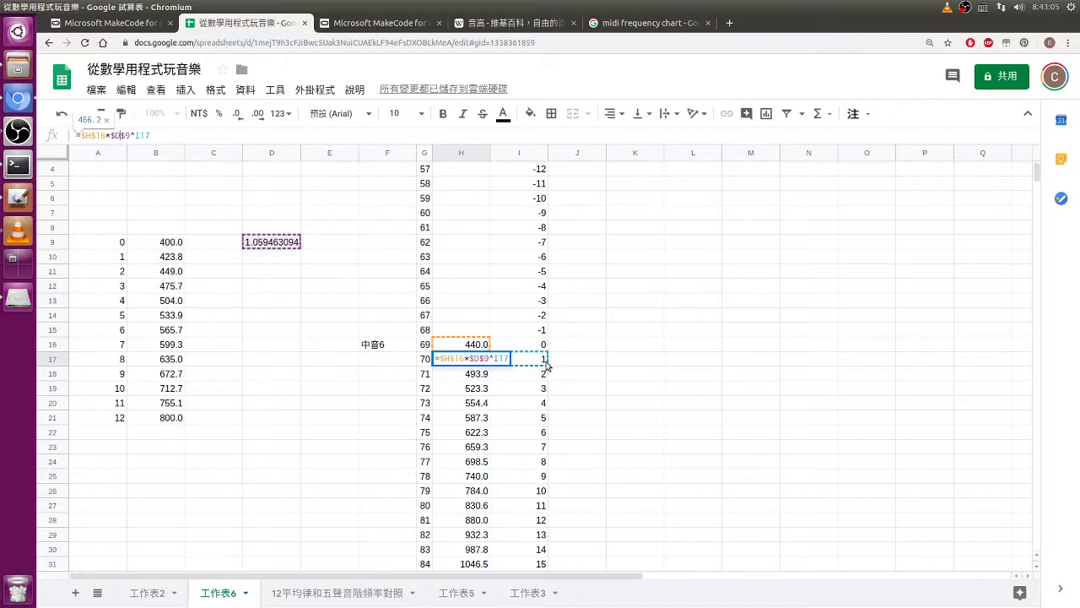
pyautogui.press('Escape')
pyautogui.click(478, 375)
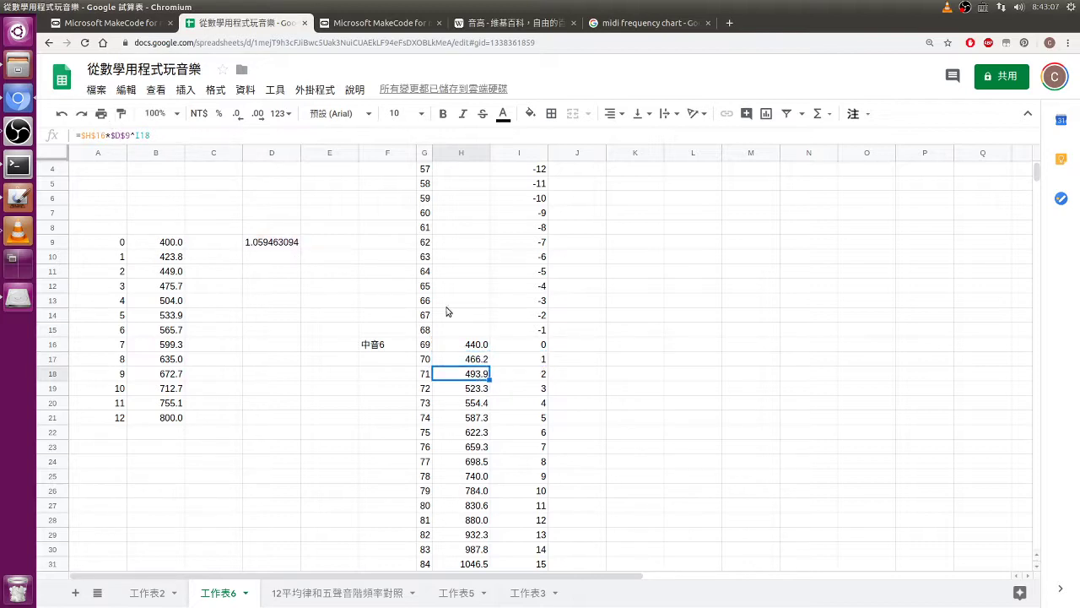
pyautogui.click(134, 138)
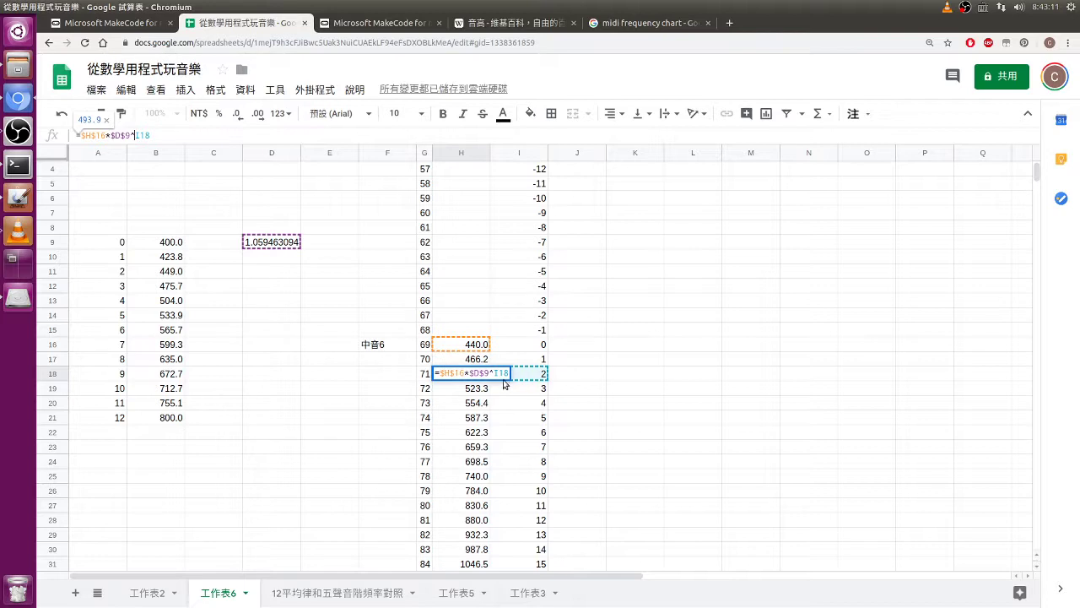
pyautogui.press('Escape')
pyautogui.scroll(-2, 486, 406)
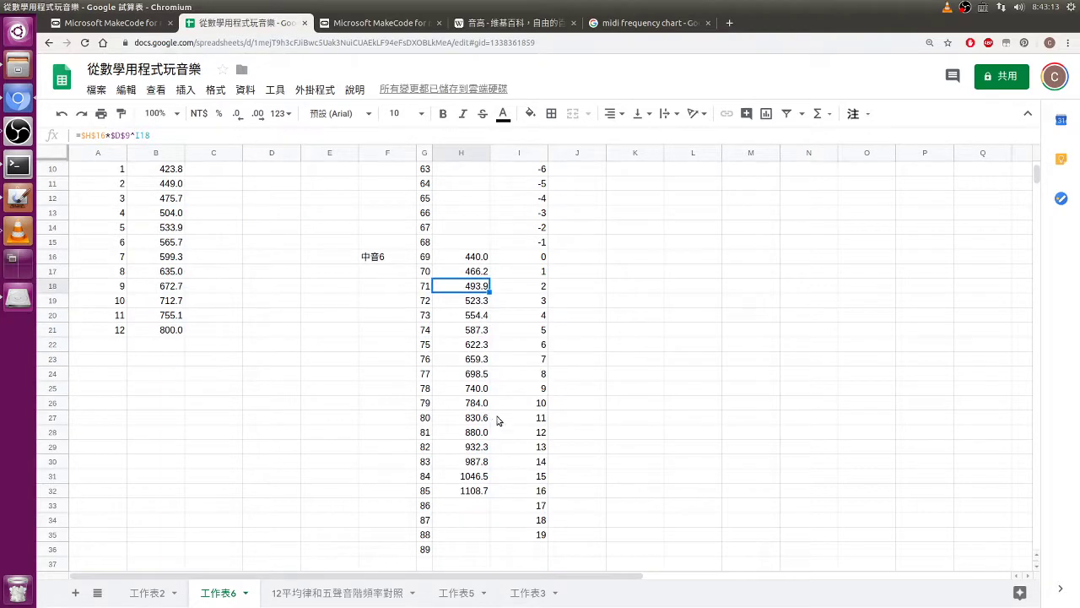
# Compare the frequency and formula for MIDI number 81 with the base in H16, checking their differences in column I.
pyautogui.click(481, 433)
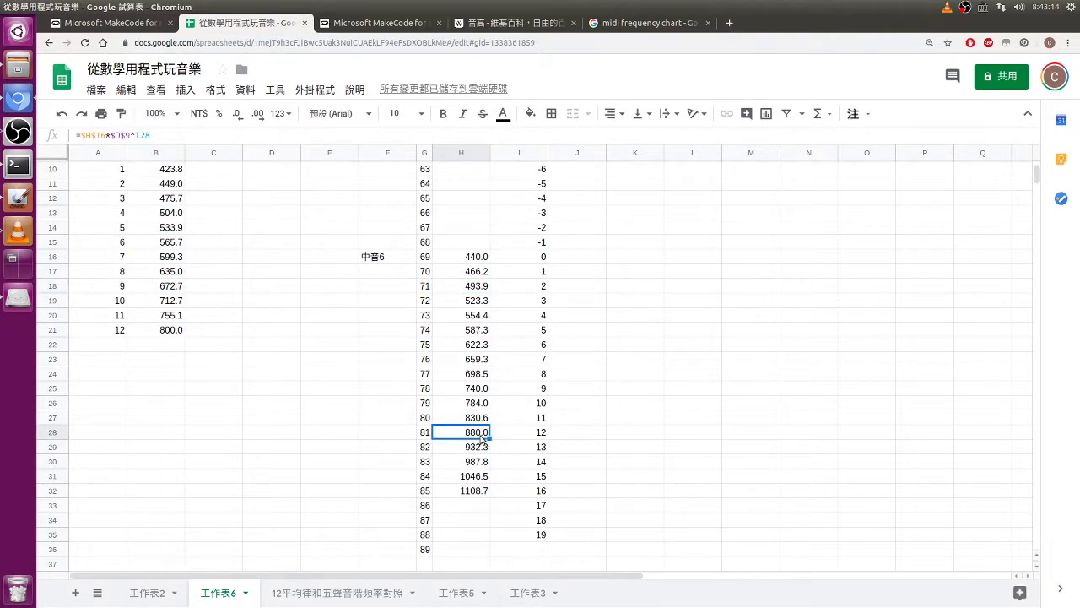
pyautogui.click(108, 137)
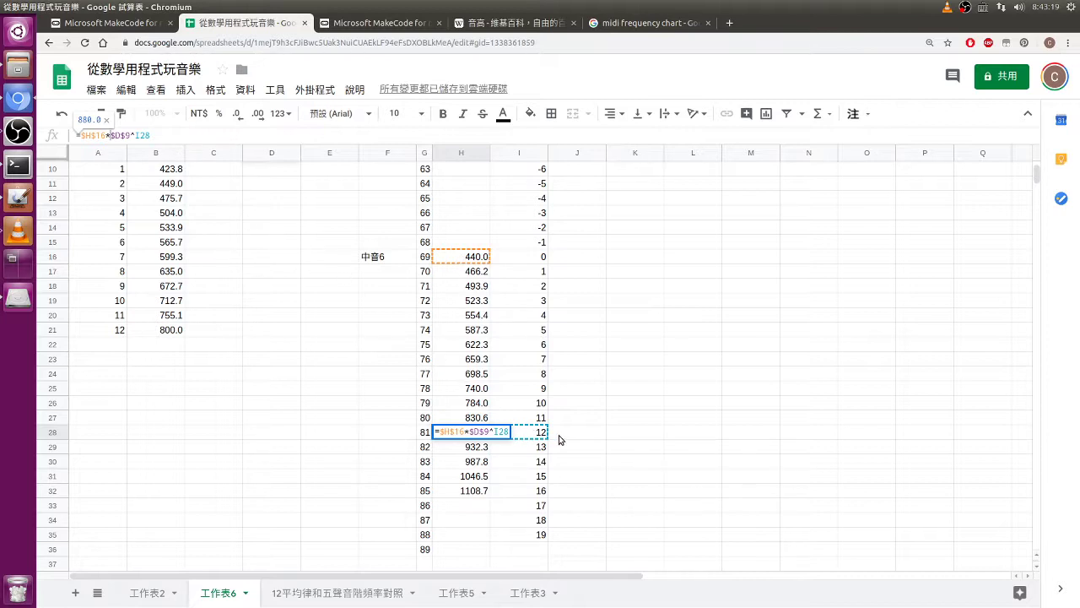
pyautogui.press('Escape')
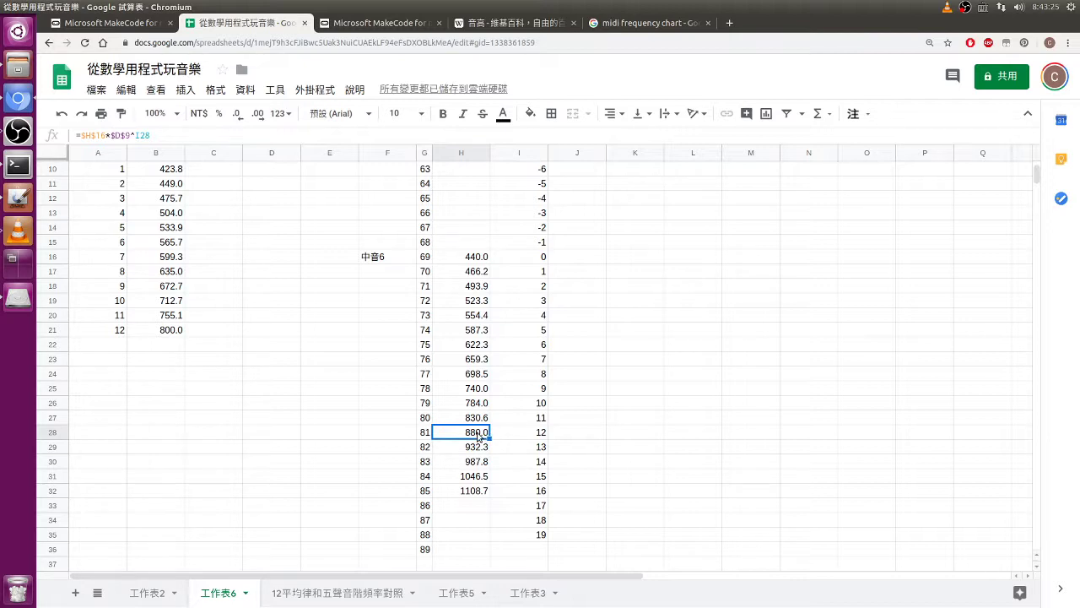
pyautogui.click(475, 260)
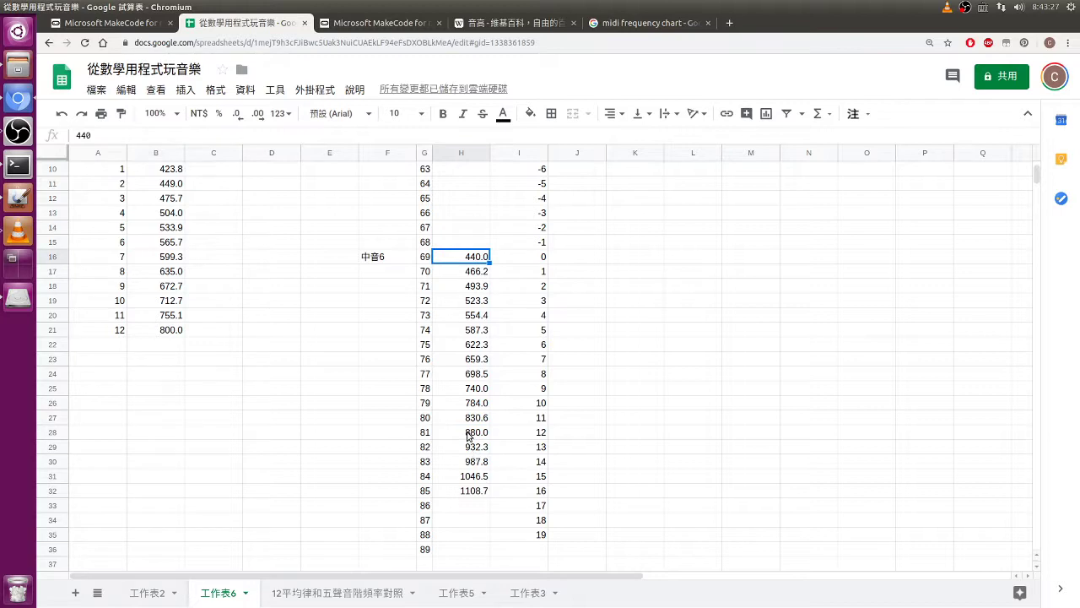
pyautogui.click(469, 435)
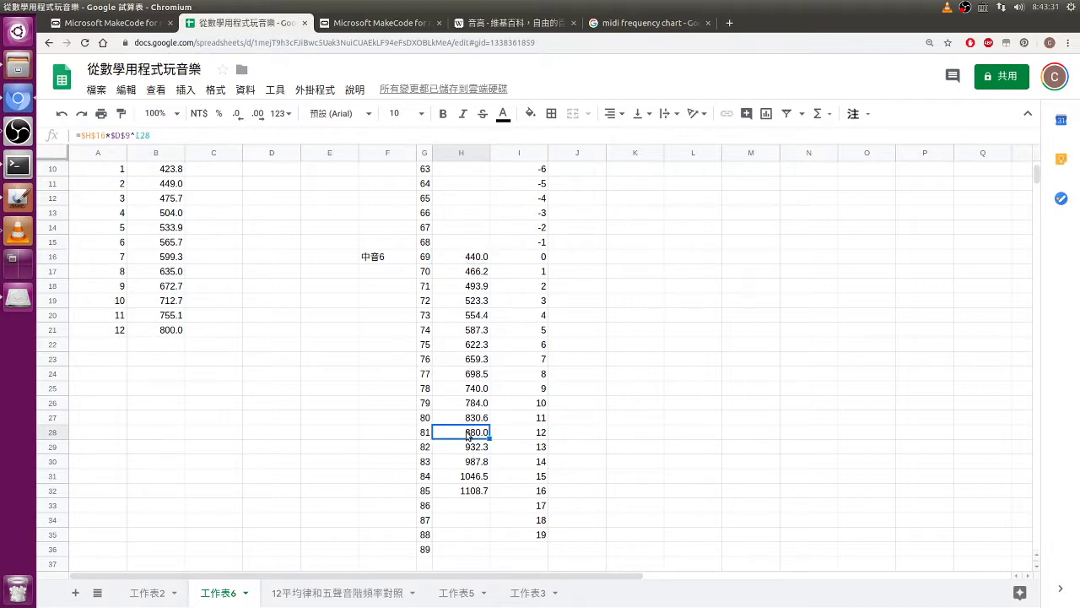
pyautogui.click(466, 261)
pyautogui.click(530, 264)
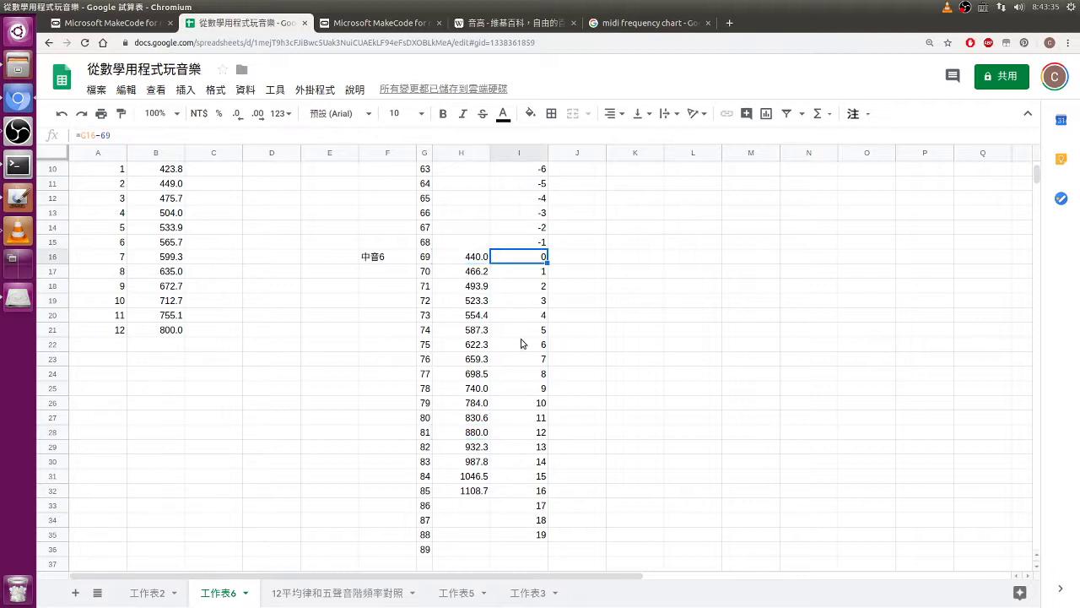
pyautogui.click(537, 430)
pyautogui.click(538, 419)
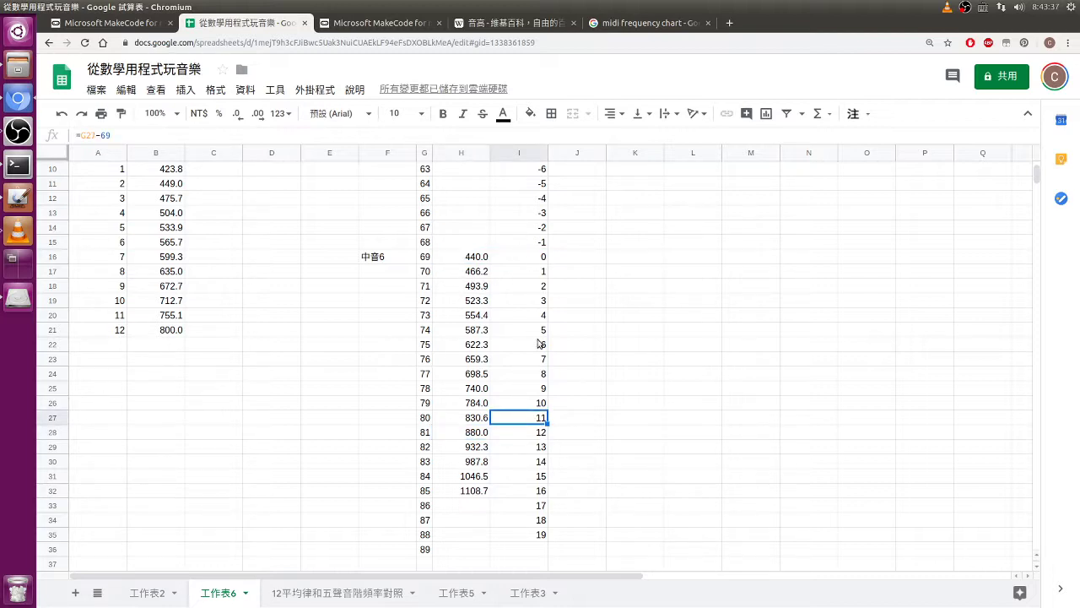
# Try to fill the base frequency from H16 up column H to row 2.
pyautogui.scroll(1, 486, 445)
pyautogui.scroll(3, 496, 443)
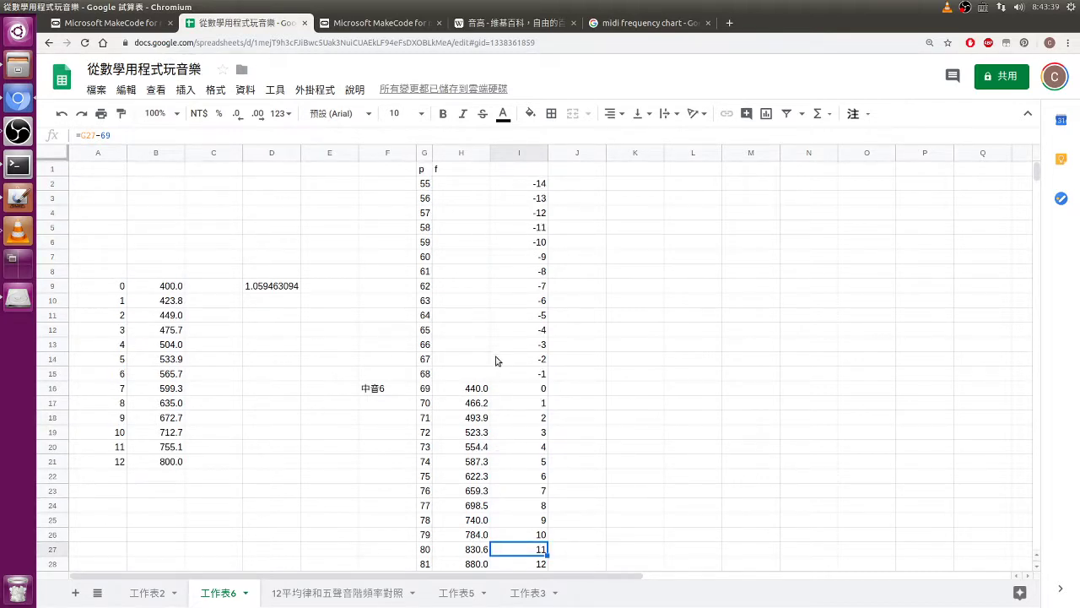
pyautogui.click(473, 393)
pyautogui.moveTo(490, 395); pyautogui.dragTo(502, 262)
pyautogui.click(480, 418)
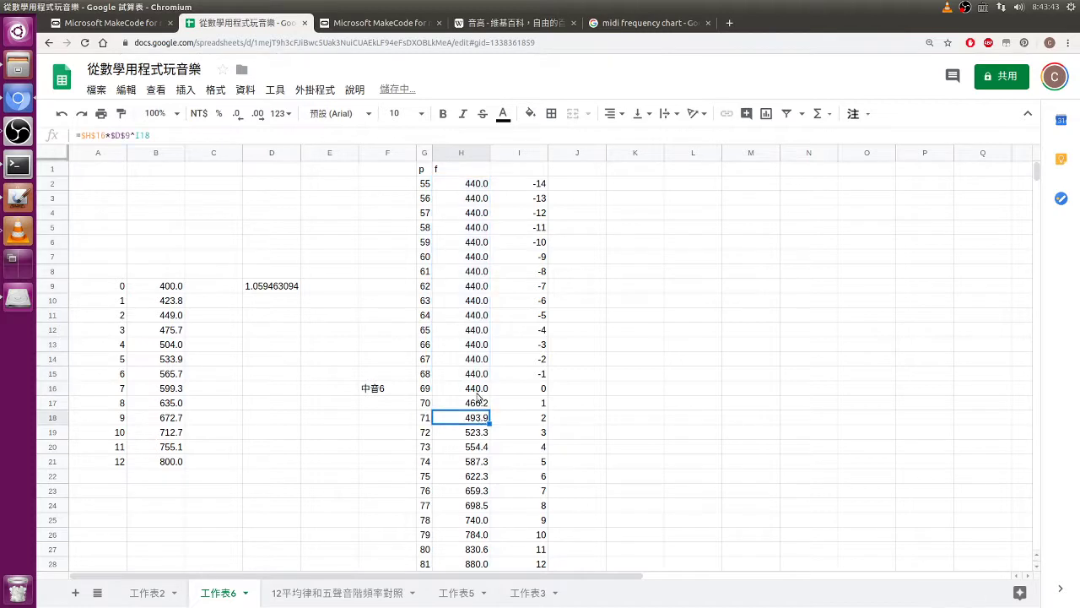
pyautogui.click(476, 389)
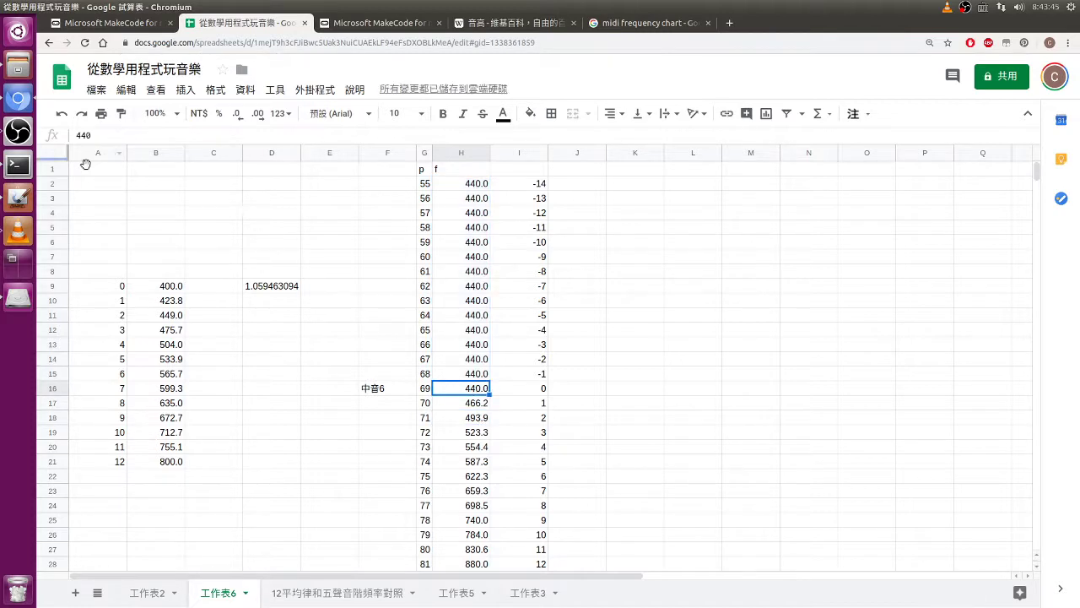
# Copy the frequency formula from H17 into H15 and fill it up column H to row 2, beside MIDI number 55.
pyautogui.click(468, 405)
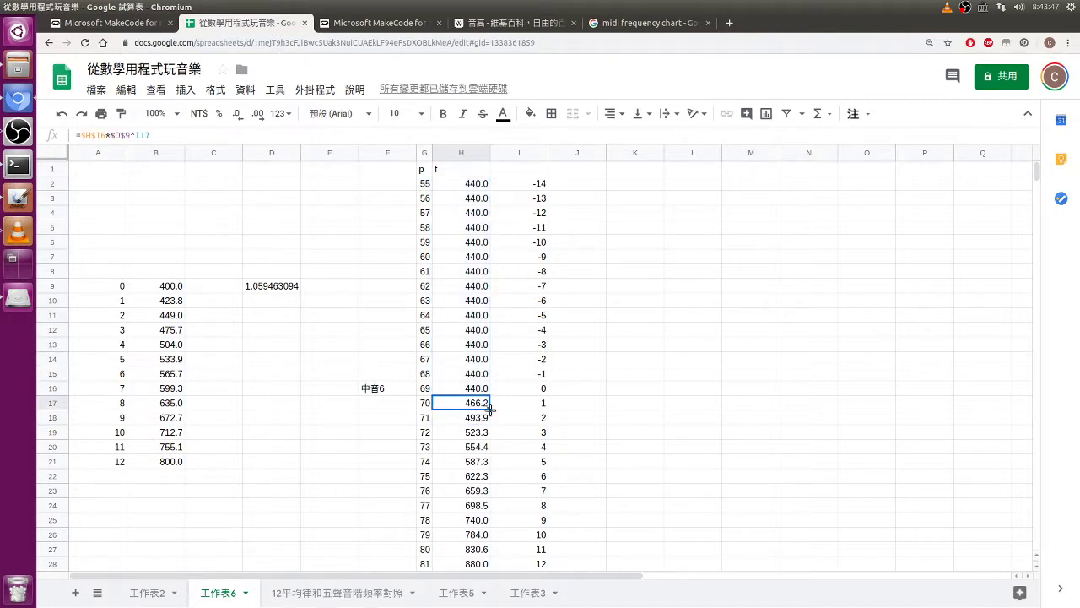
pyautogui.hotkey('ctrl', 'c')
pyautogui.click(475, 375)
pyautogui.hotkey('ctrl', 'v')
pyautogui.click(469, 392)
pyautogui.click(473, 374)
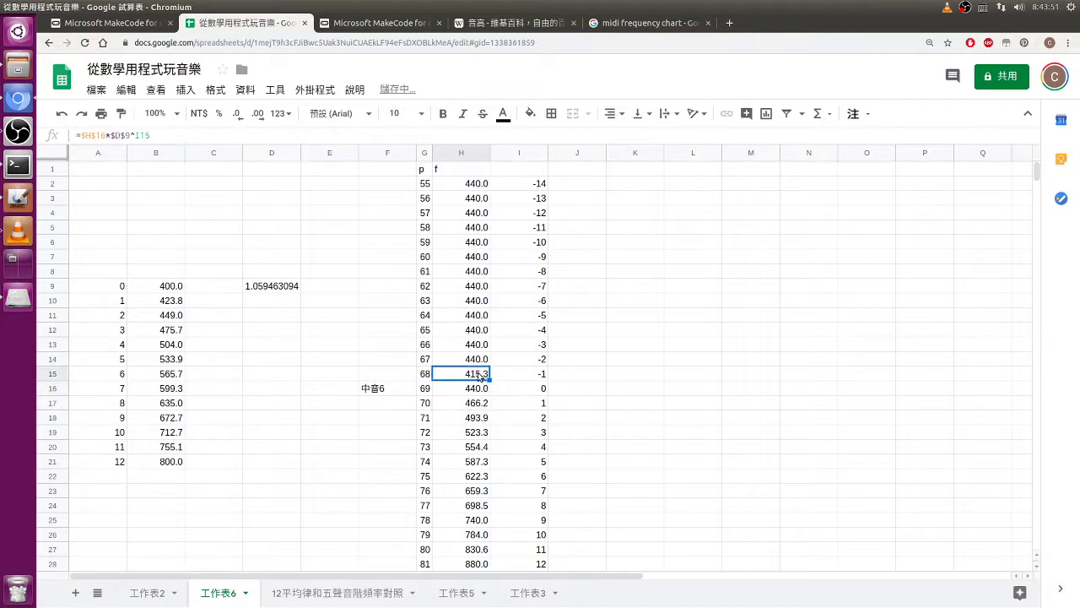
pyautogui.moveTo(490, 381); pyautogui.dragTo(478, 188)
pyautogui.click(593, 263)
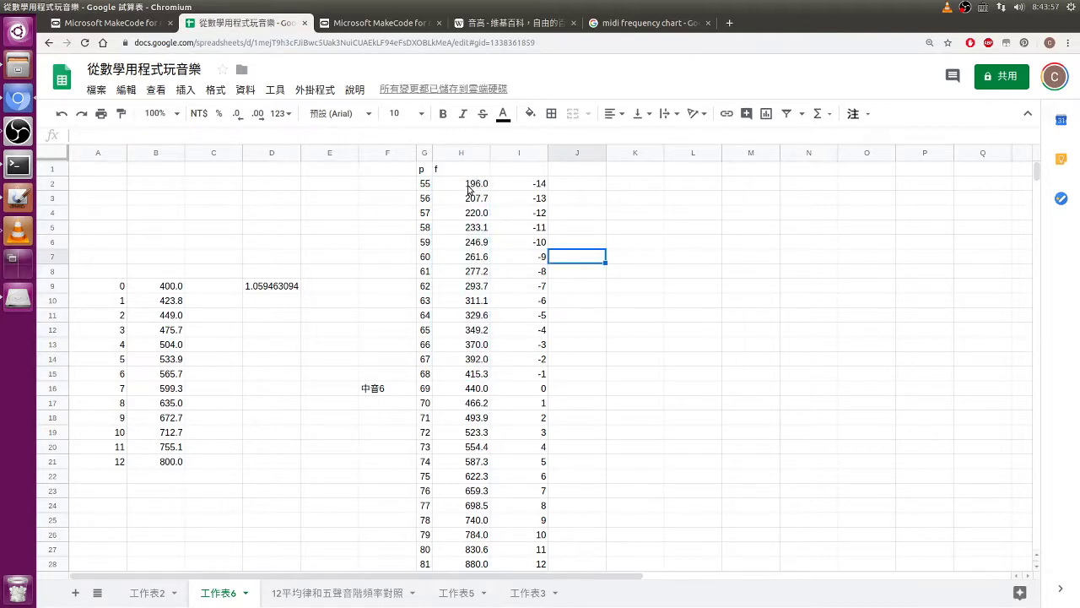
pyautogui.click(391, 390)
pyautogui.scroll(-3, 397, 393)
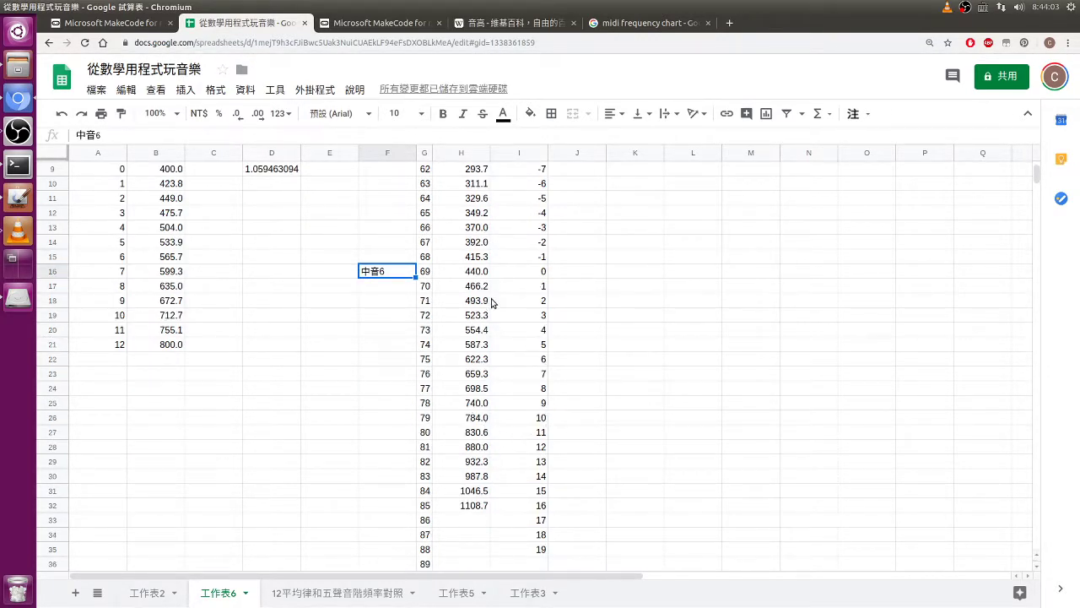
# Label MIDI number 81 as 高音6 in cell F28.
pyautogui.click(394, 449)
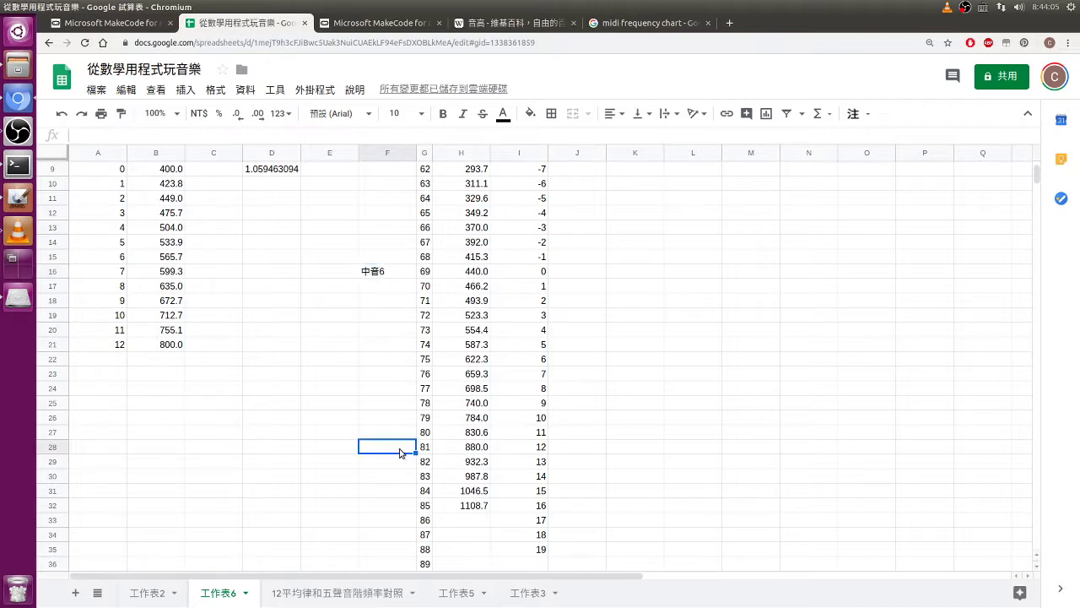
pyautogui.write('e高音6')
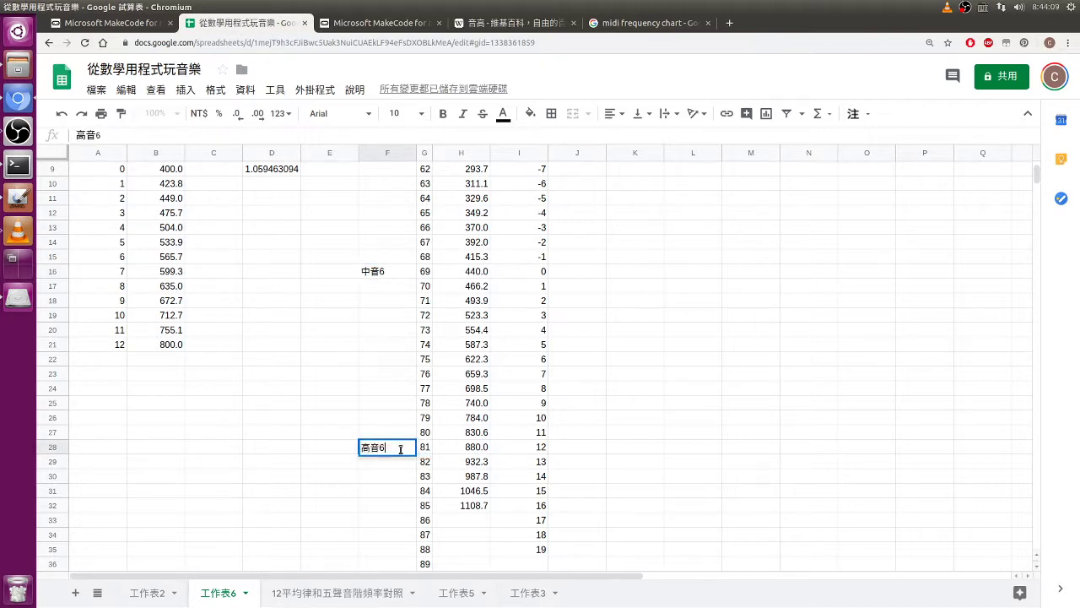
pyautogui.press('Return')
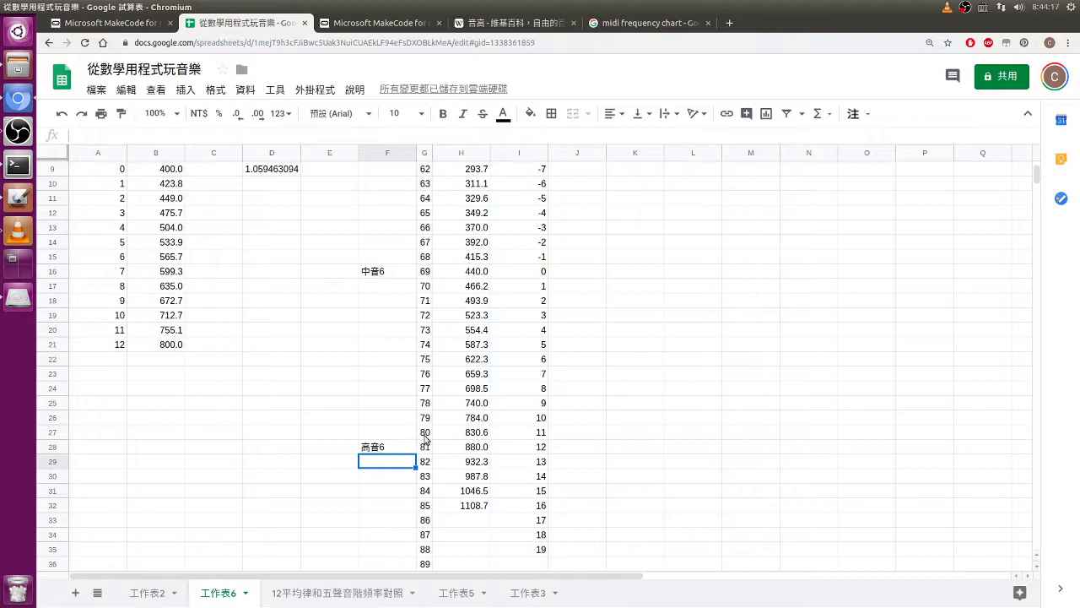
# Enter scale degree 1 in F7, beside MIDI number 60.
pyautogui.scroll(2, 432, 397)
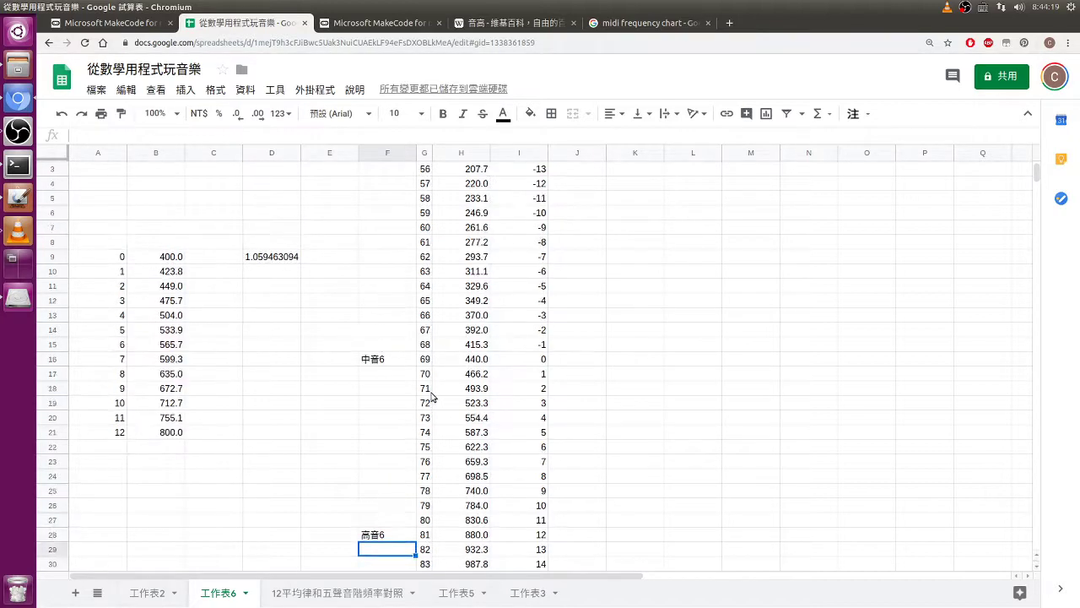
pyautogui.click(376, 363)
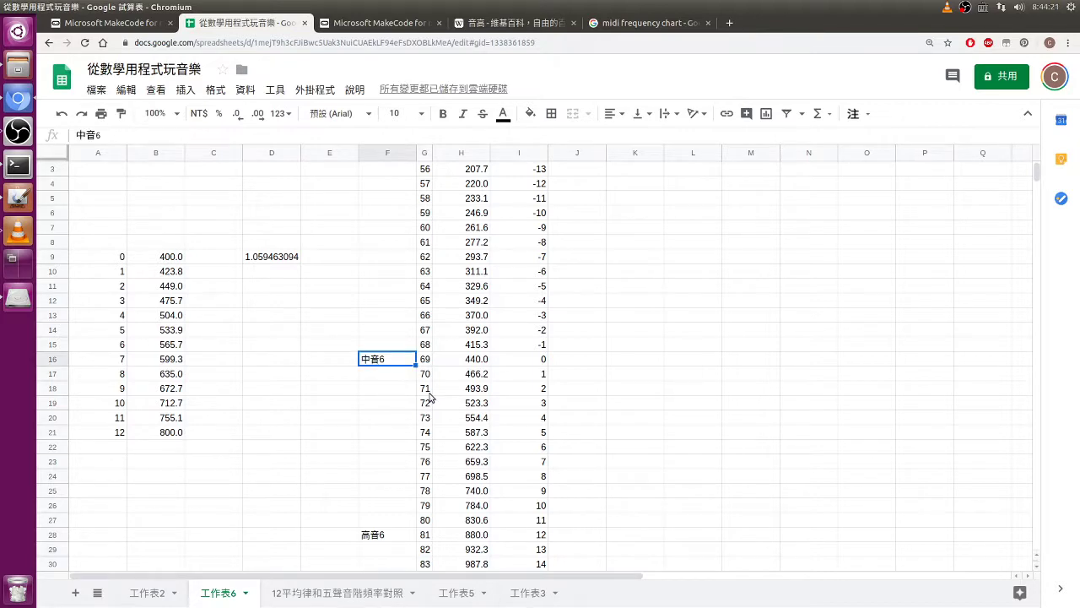
pyautogui.press('Up')
pyautogui.press('Up')
pyautogui.press('Up')
pyautogui.press('Up')
pyautogui.press('Up')
pyautogui.press('Up')
pyautogui.press('Up')
pyautogui.press('Up')
pyautogui.press('Up')
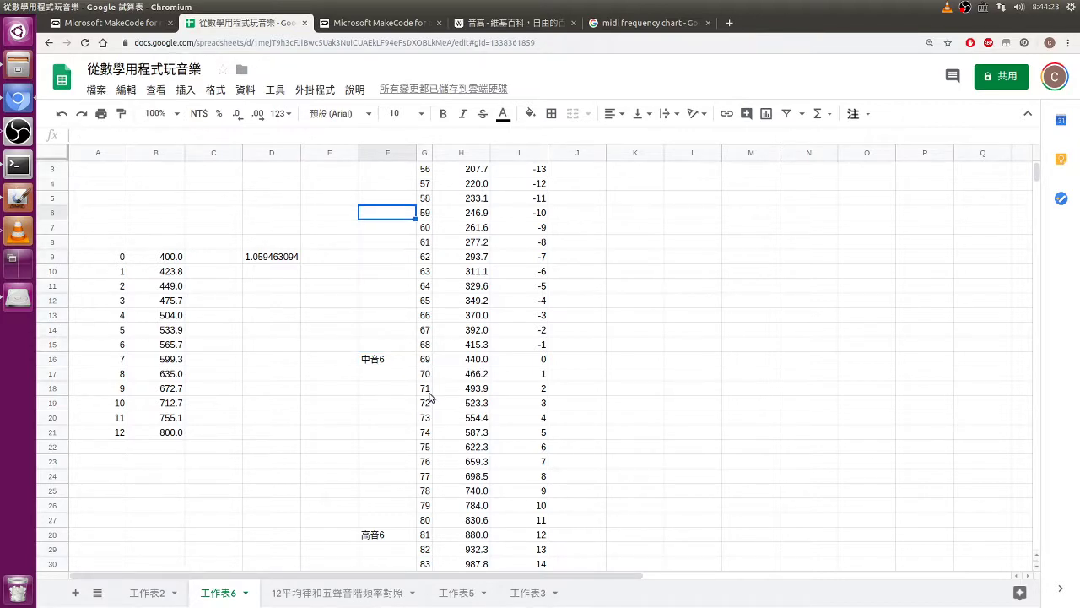
pyautogui.write('1')
pyautogui.press('Return')
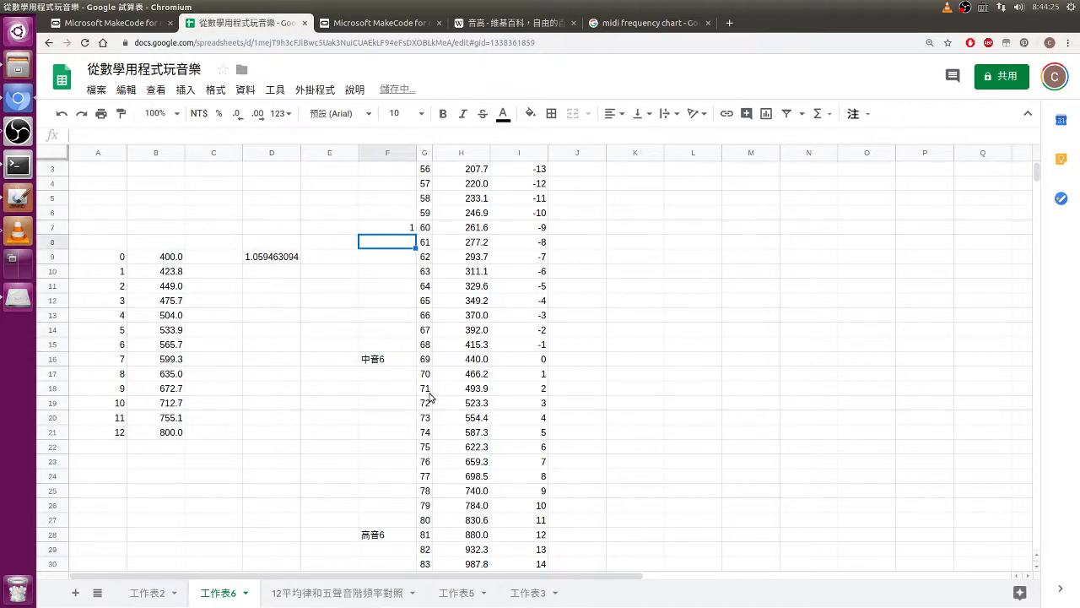
# Enter scale degrees 2, 3 and 4 in F9, F11 and F12, beside MIDI numbers 62, 64 and 65.
pyautogui.press('Up')
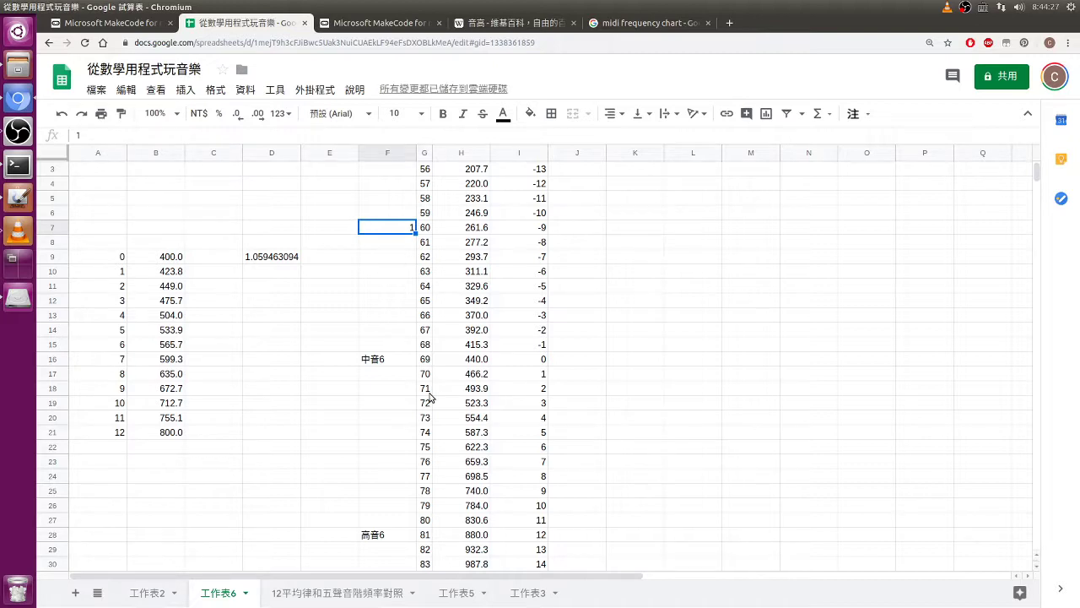
pyautogui.press('Down')
pyautogui.press('Down')
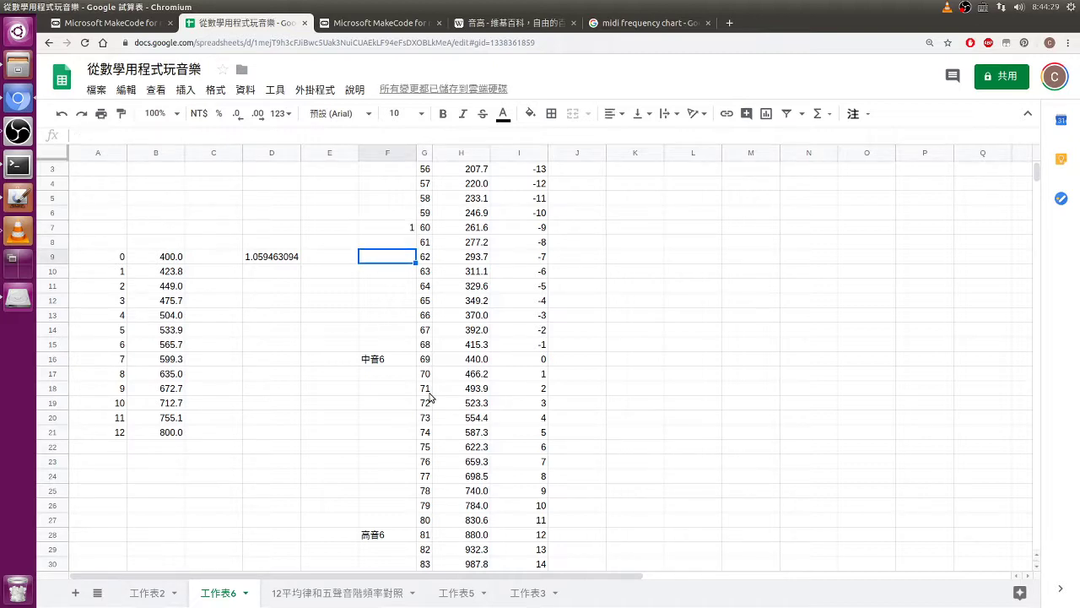
pyautogui.write('2')
pyautogui.press('Down')
pyautogui.press('Down')
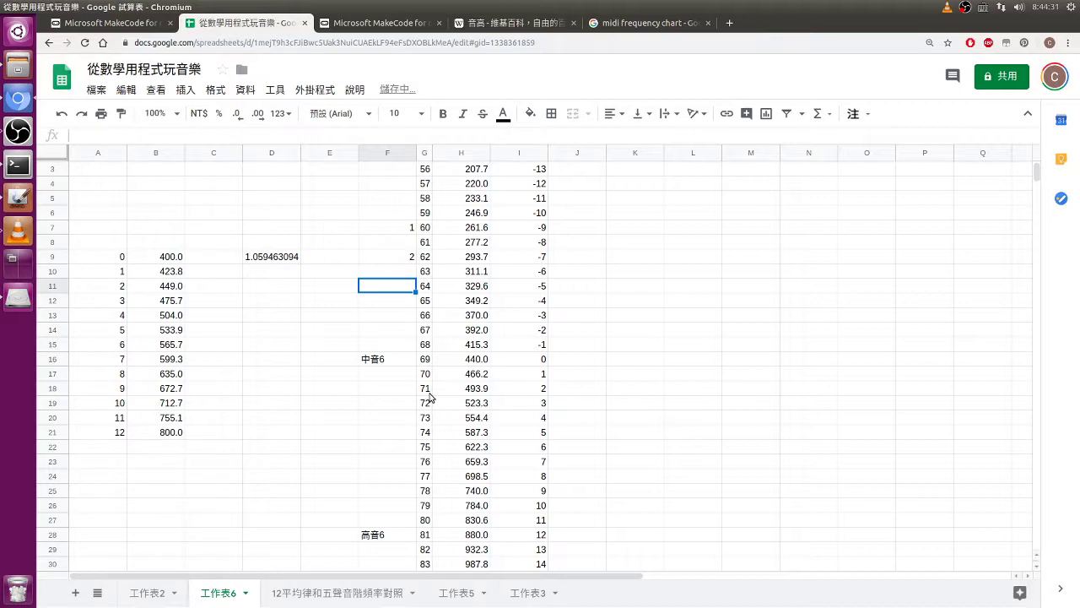
pyautogui.write('3')
pyautogui.press('Down')
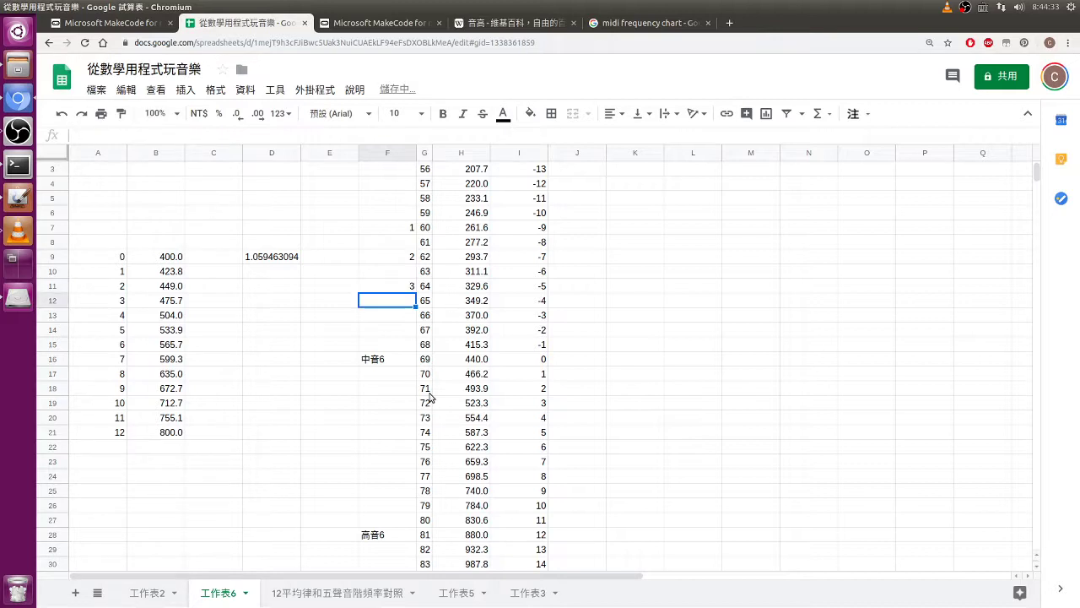
pyautogui.write('4')
pyautogui.press('Down')
# Enter scale degrees 5, 6 and 7 in F14, F16 and F18, beside MIDI numbers 67, 69 and 71.
pyautogui.press('Down')
pyautogui.write('5')
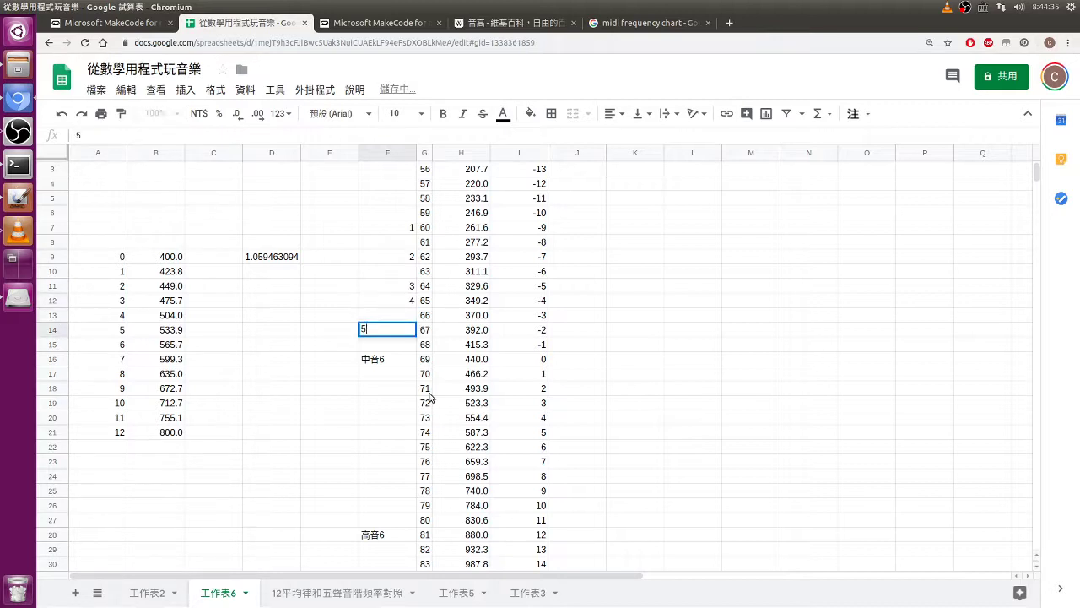
pyautogui.press('Down')
pyautogui.press('Down')
pyautogui.write('6')
pyautogui.press('Down')
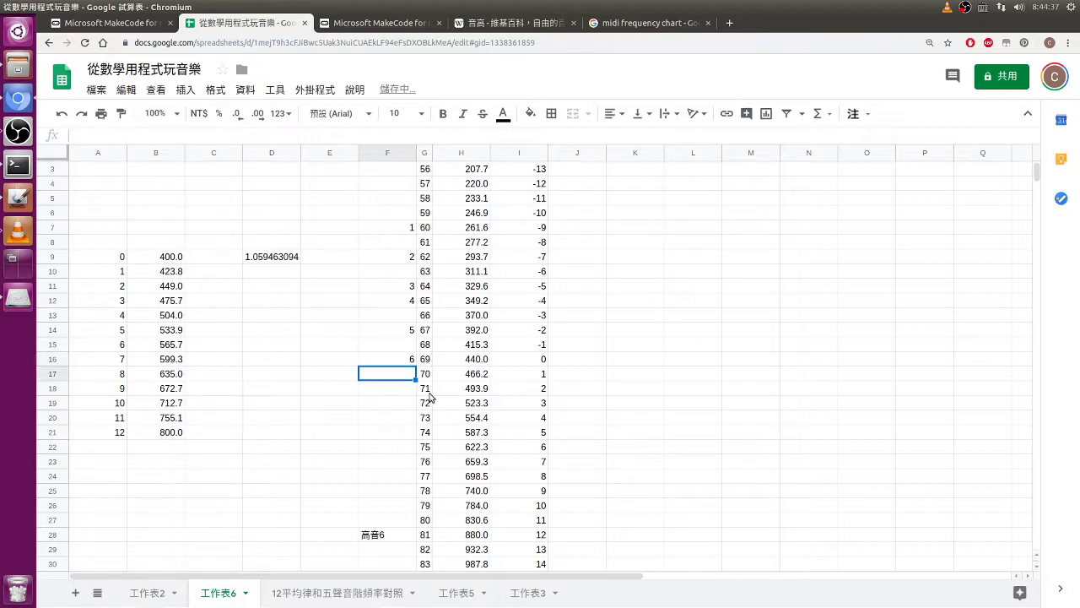
pyautogui.press('Down')
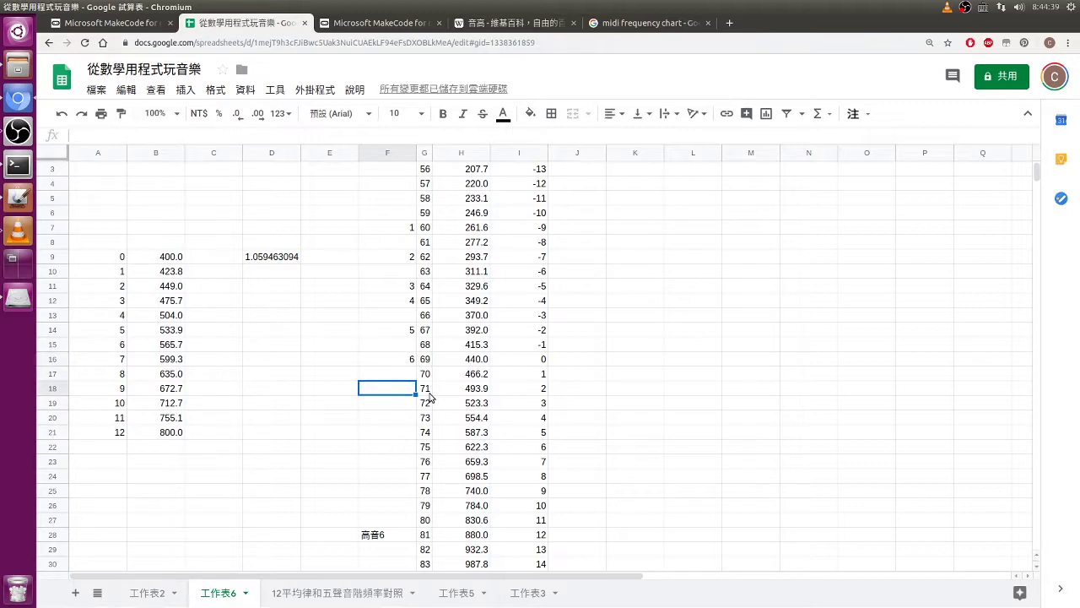
pyautogui.write('7')
pyautogui.press('Down')
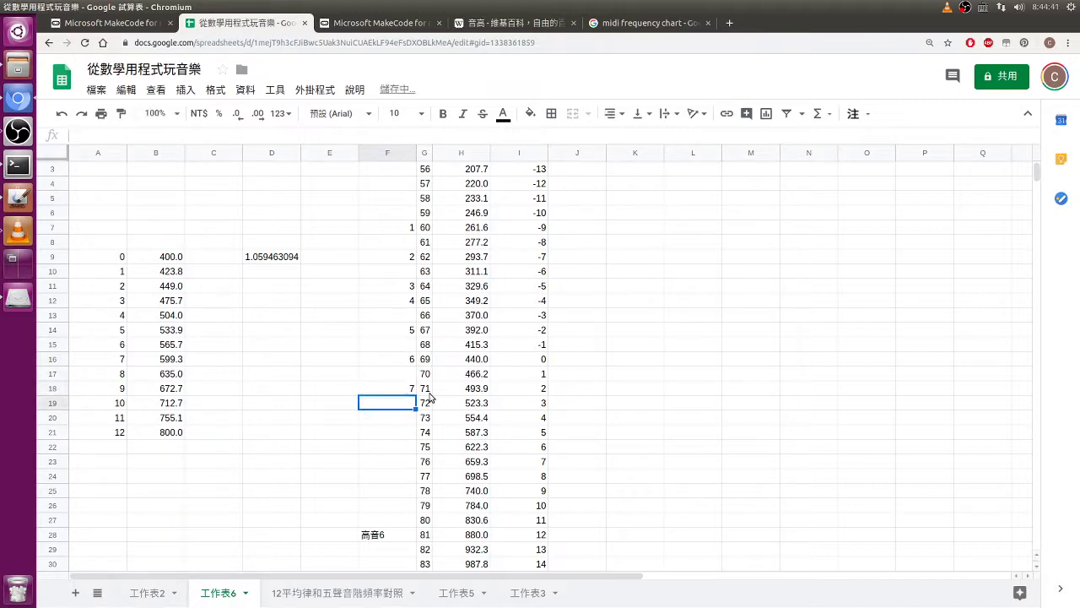
# Start the next octave with degree 1 in F19 and copy the degree pattern from F7:F18 there.
pyautogui.press('Down')
pyautogui.press('Up')
pyautogui.write('1')
pyautogui.press('Return')
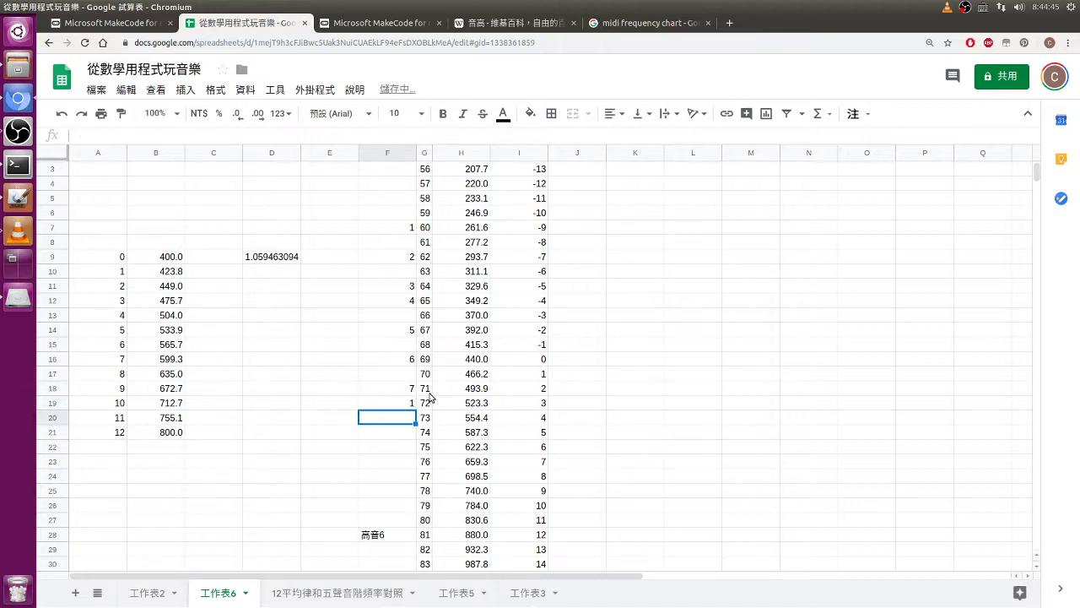
pyautogui.moveTo(410, 227); pyautogui.dragTo(411, 392)
pyautogui.hotkey('ctrl', 'c')
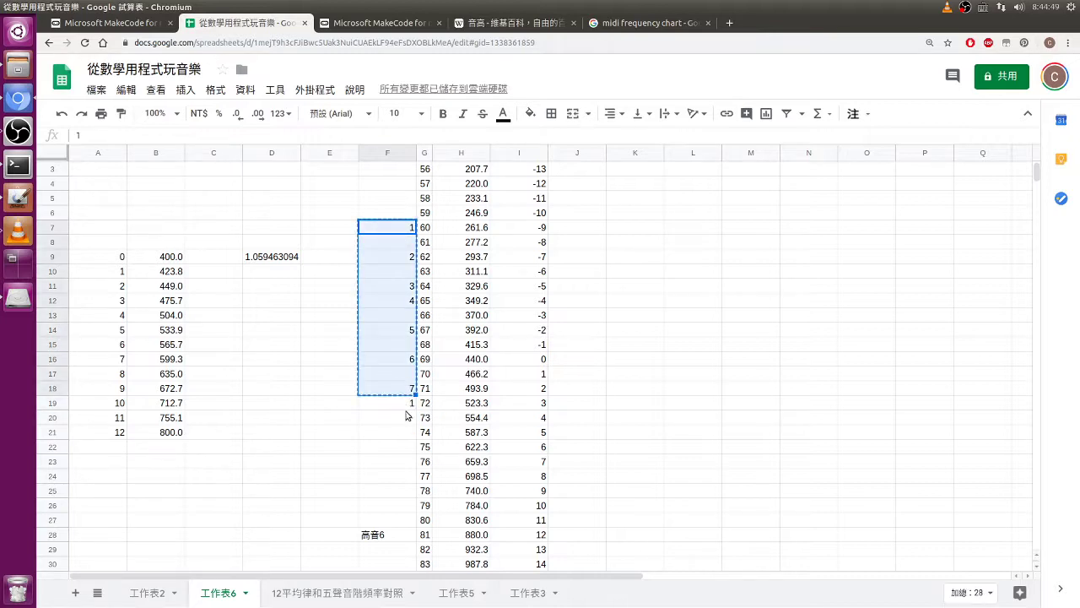
pyautogui.click(411, 407)
pyautogui.hotkey('ctrl', 'v')
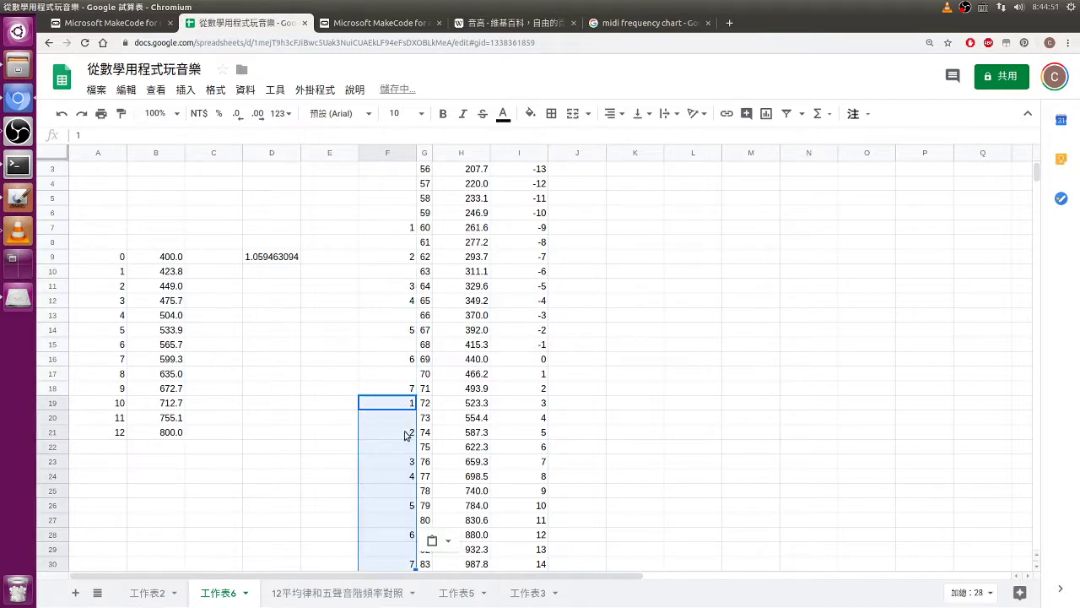
pyautogui.click(498, 445)
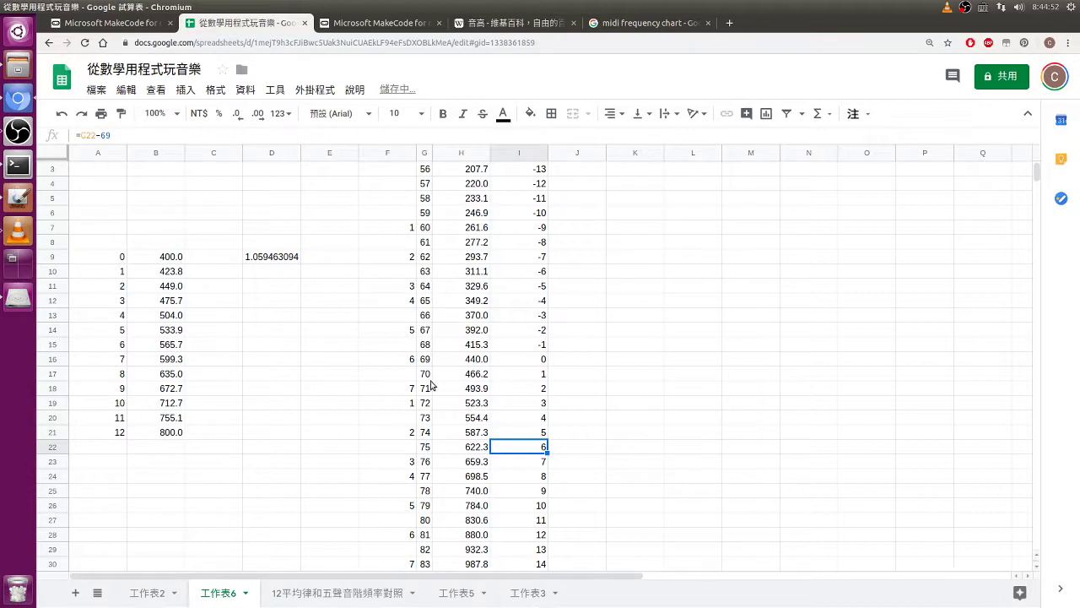
# Enter the flat degrees b2 in F8 and b3 in F10, beside MIDI numbers 61 and 63.
pyautogui.moveTo(402, 233); pyautogui.dragTo(411, 393)
pyautogui.click(403, 245)
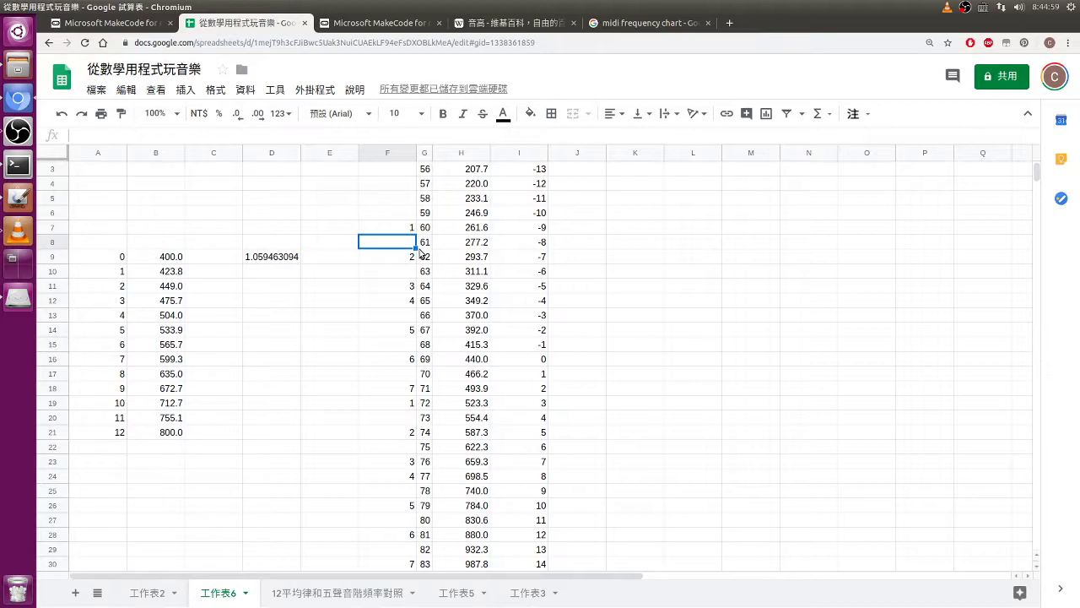
pyautogui.write('2b2')
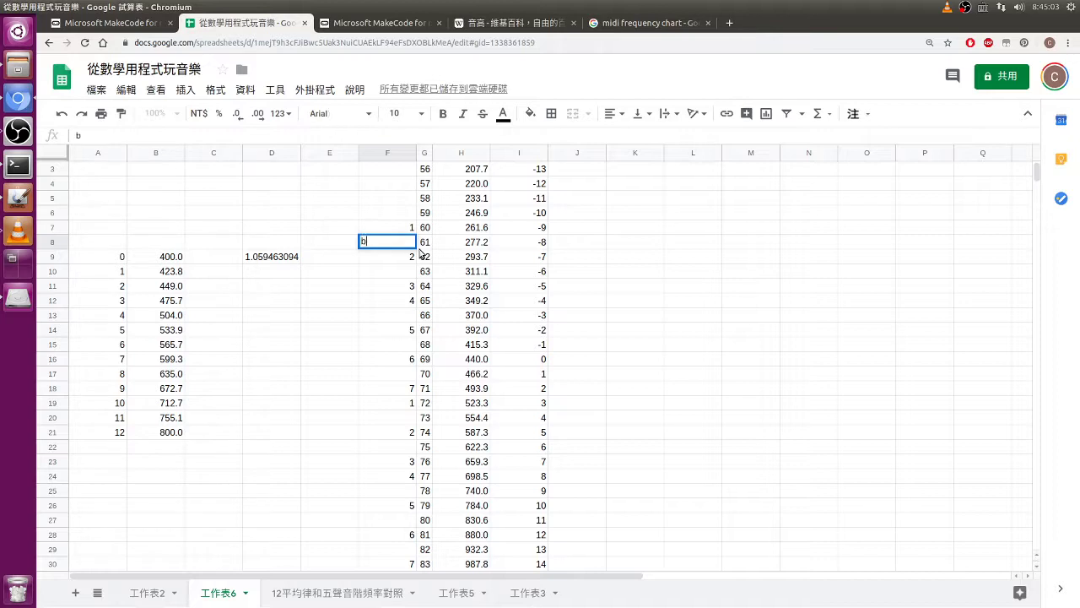
pyautogui.press('Return')
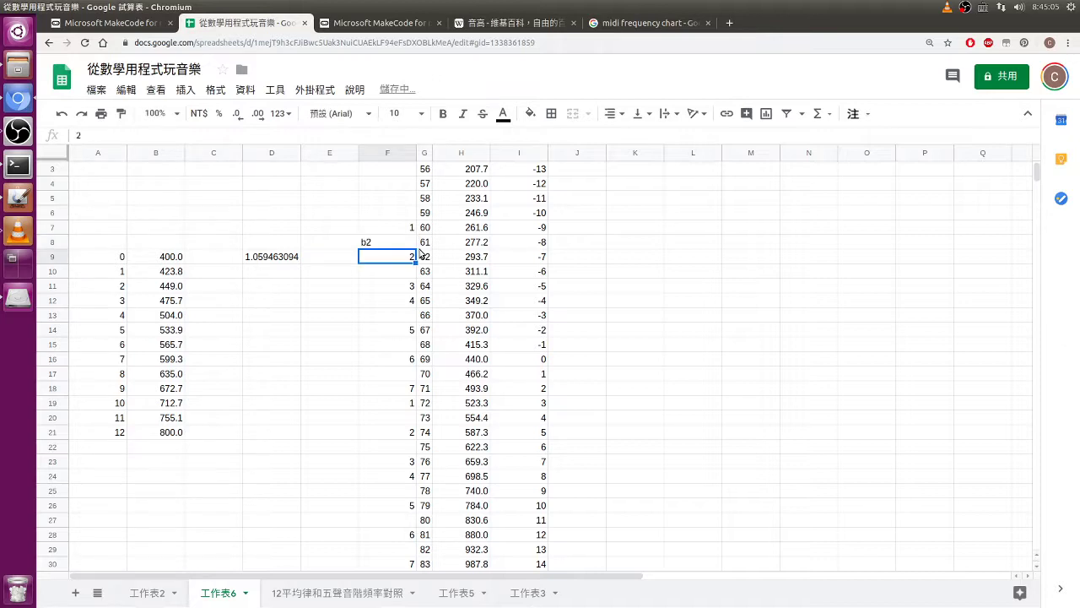
pyautogui.press('Down')
pyautogui.write('3b')
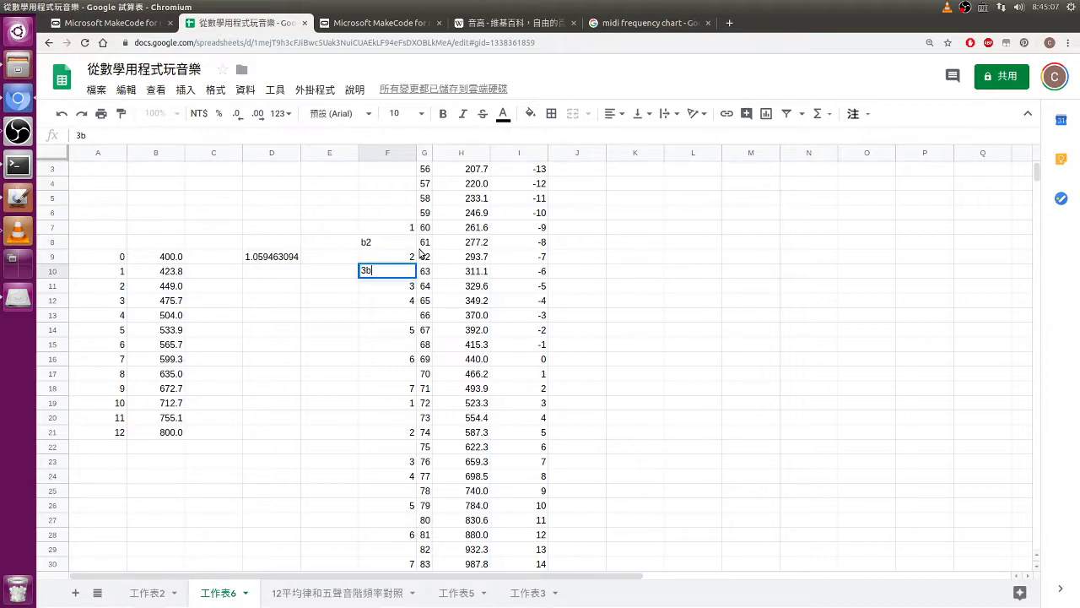
pyautogui.press('Return')
pyautogui.press('Up')
pyautogui.write('b3')
pyautogui.press('Return')
pyautogui.press('Down')
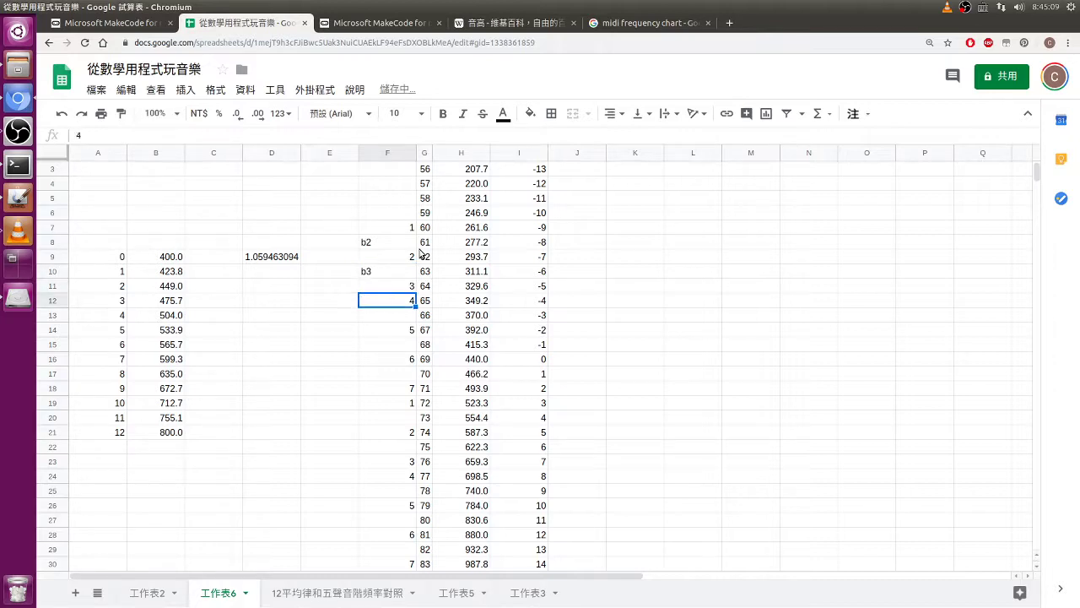
# Enter the flat degrees b5, b6 and b7 in F13, F15 and F17, beside MIDI numbers 66, 68 and 70.
pyautogui.press('Down')
pyautogui.write('b5')
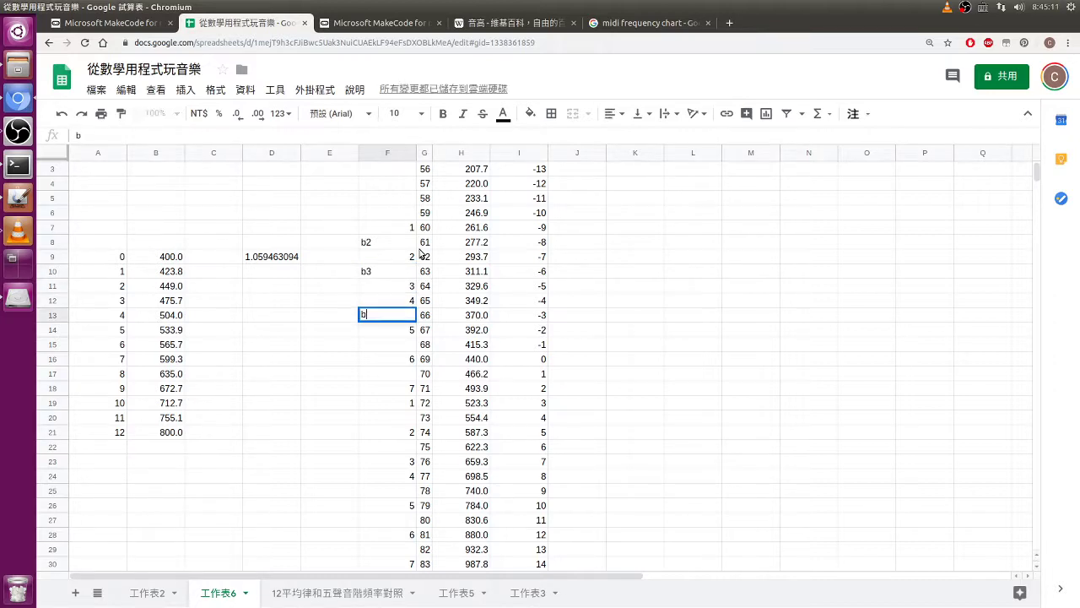
pyautogui.press('Return')
pyautogui.press('Down')
pyautogui.press('Down')
pyautogui.press('Up')
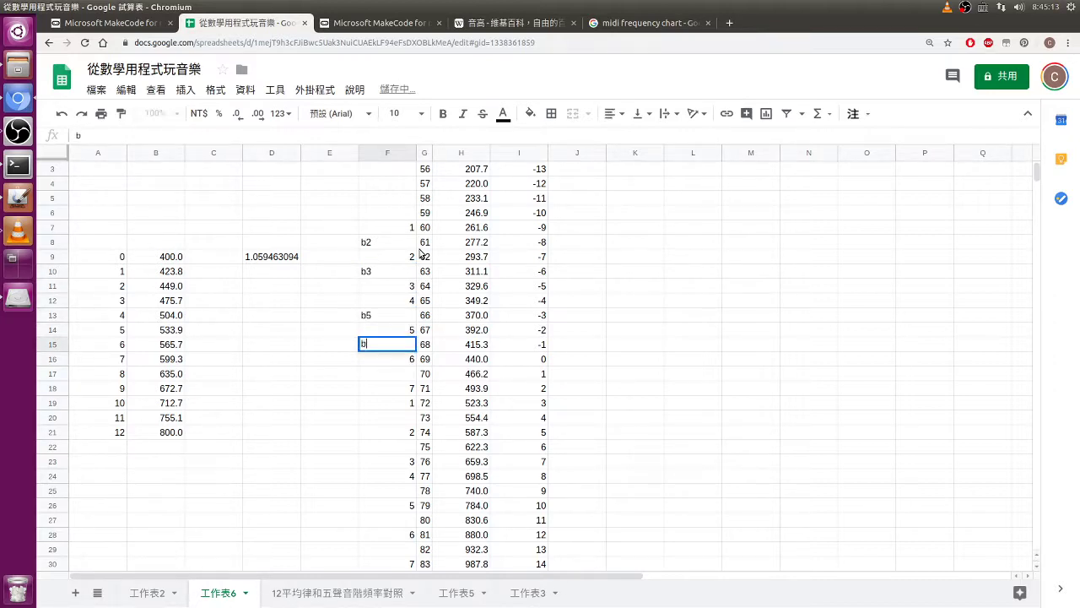
pyautogui.write('b6')
pyautogui.press('Return')
pyautogui.press('Down')
pyautogui.write('b7')
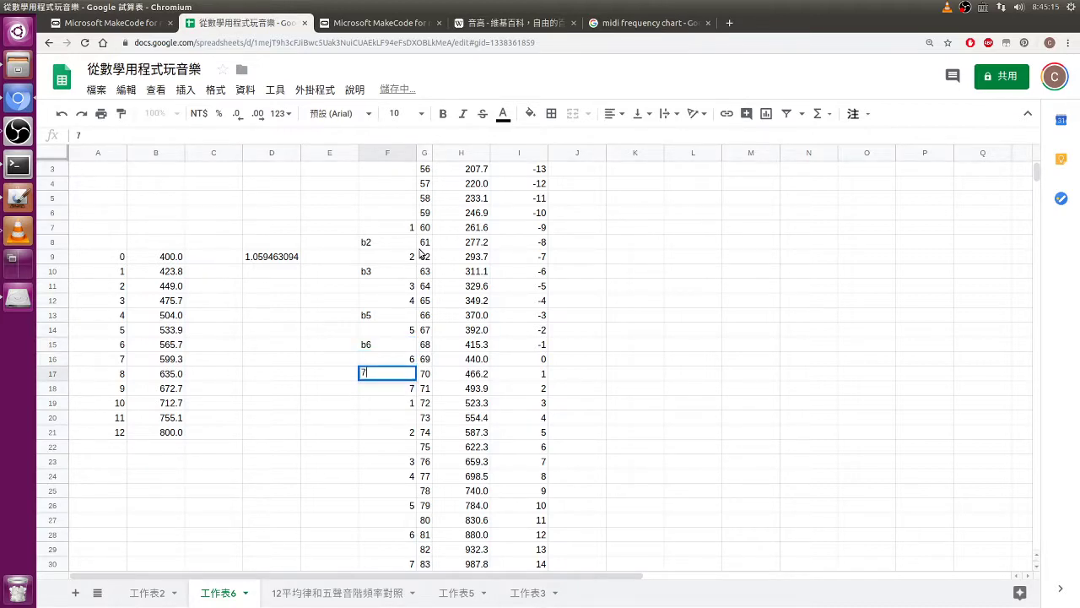
pyautogui.press('Return')
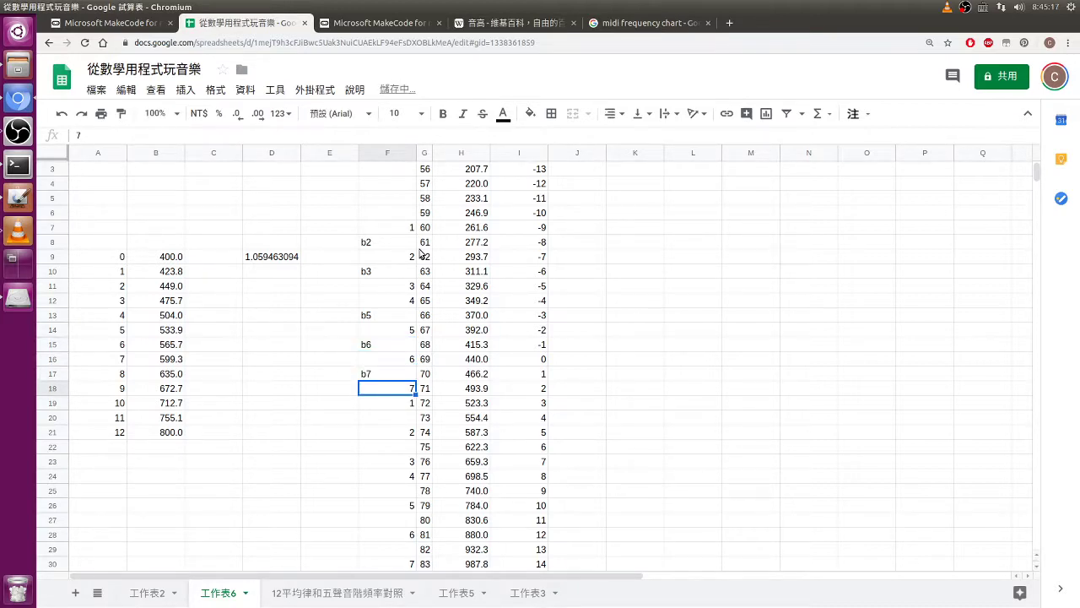
# Copy the full twelve-note degree pattern from F7:F18 into the next octave starting at F19.
pyautogui.moveTo(400, 228); pyautogui.dragTo(405, 393)
pyautogui.hotkey('ctrl', 'c')
pyautogui.click(400, 405)
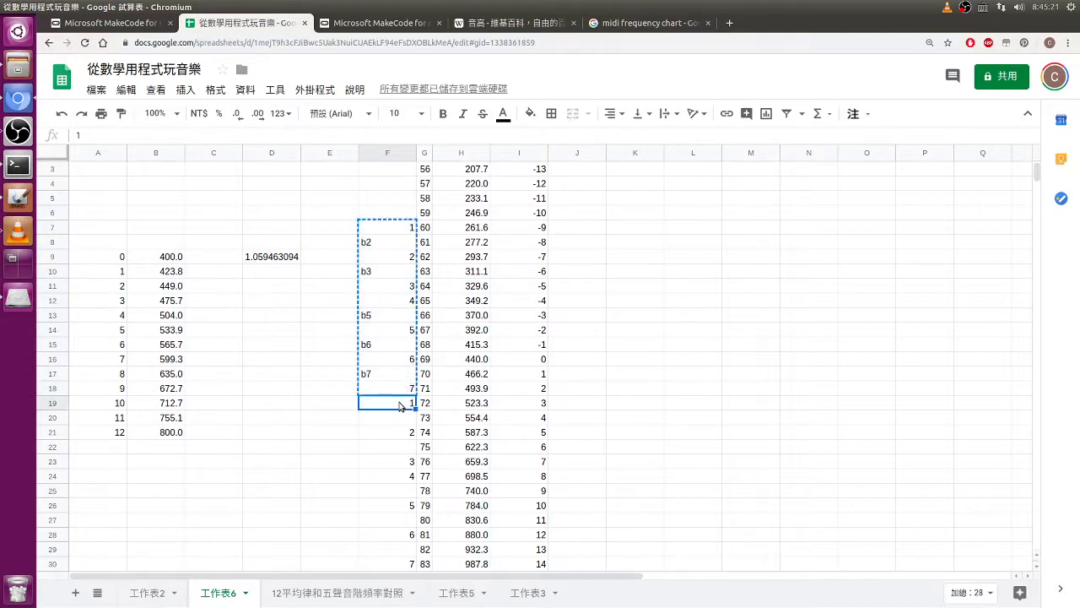
pyautogui.hotkey('ctrl', 'v')
# Narrow column F so the degree labels sit close to the MIDI numbers.
pyautogui.click(394, 152)
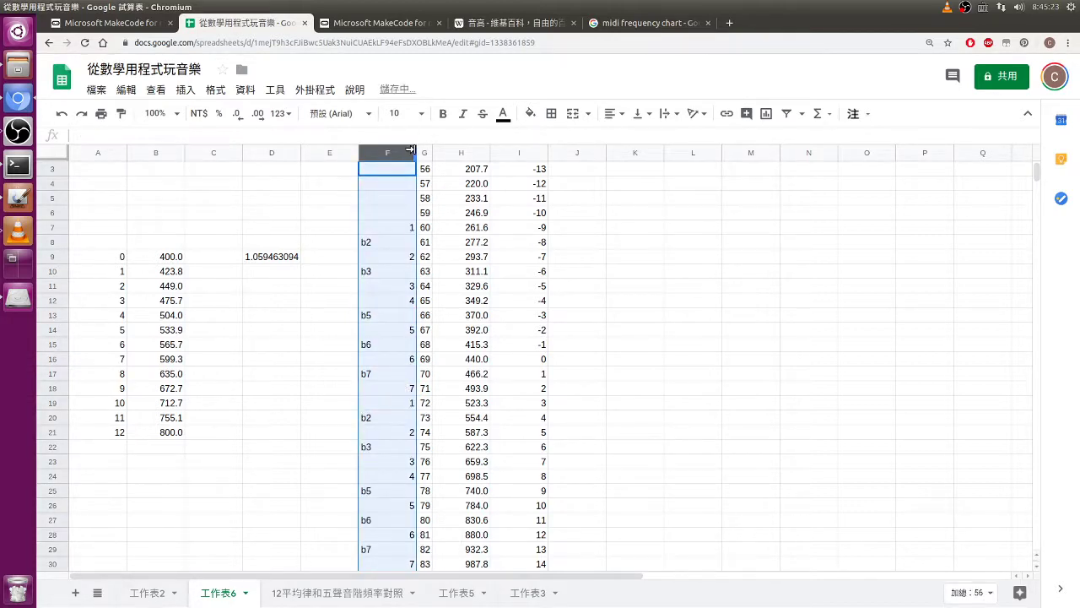
pyautogui.moveTo(410, 150); pyautogui.dragTo(375, 150)
pyautogui.click(419, 243)
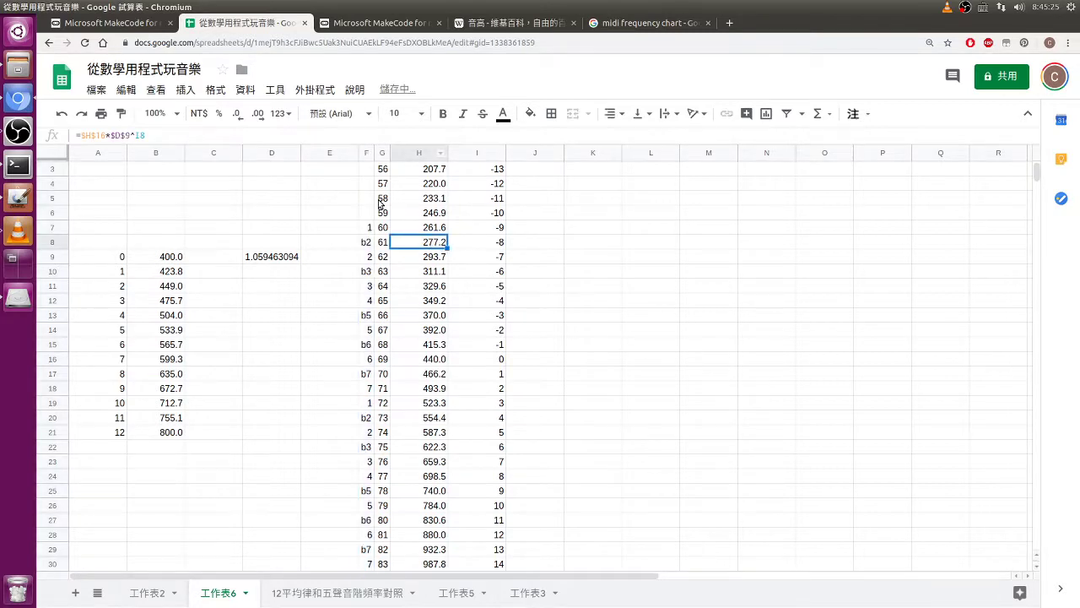
pyautogui.click(436, 360)
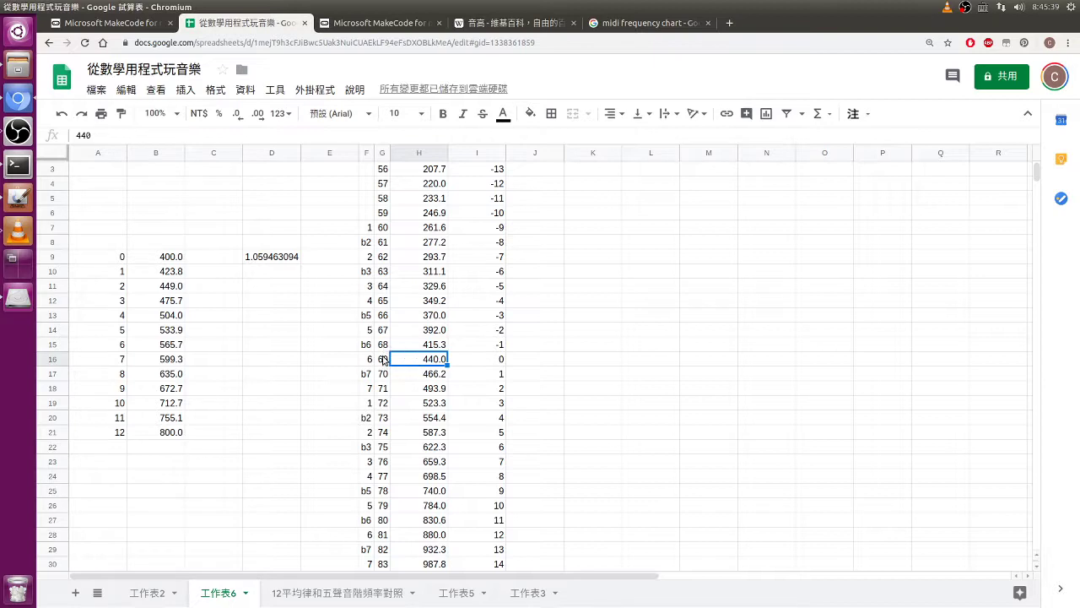
pyautogui.hotkey('ctrl', 'Tab')
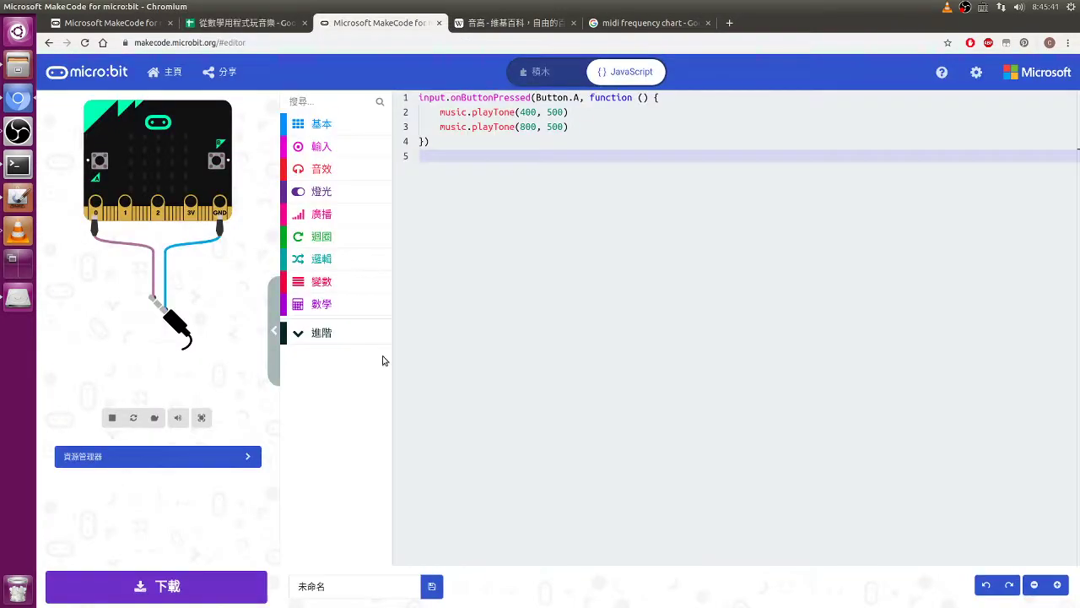
pyautogui.hotkey('ctrl', 'shift', 'Tab')
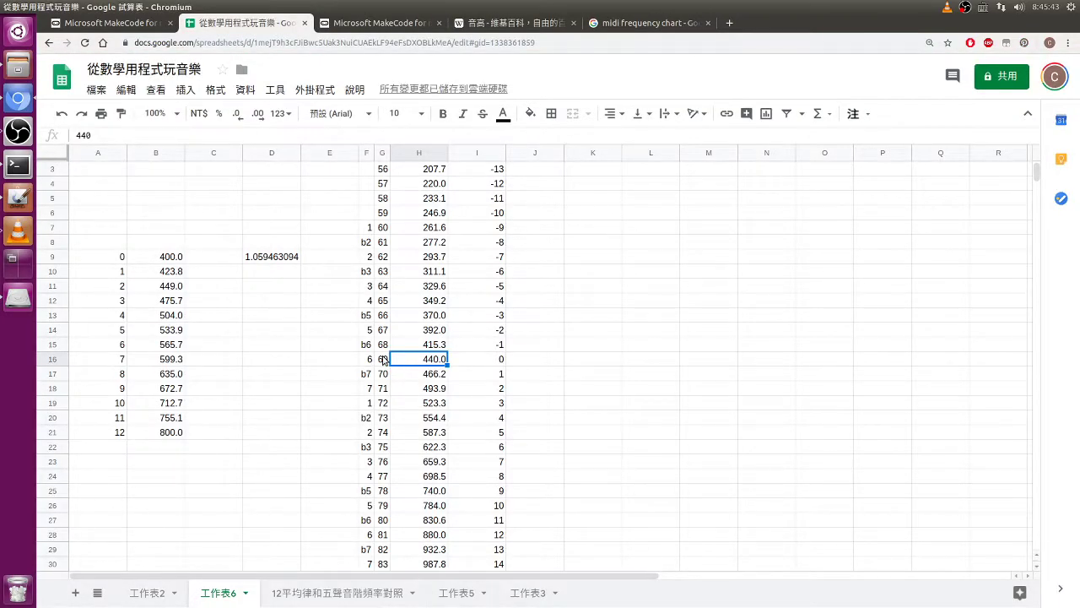